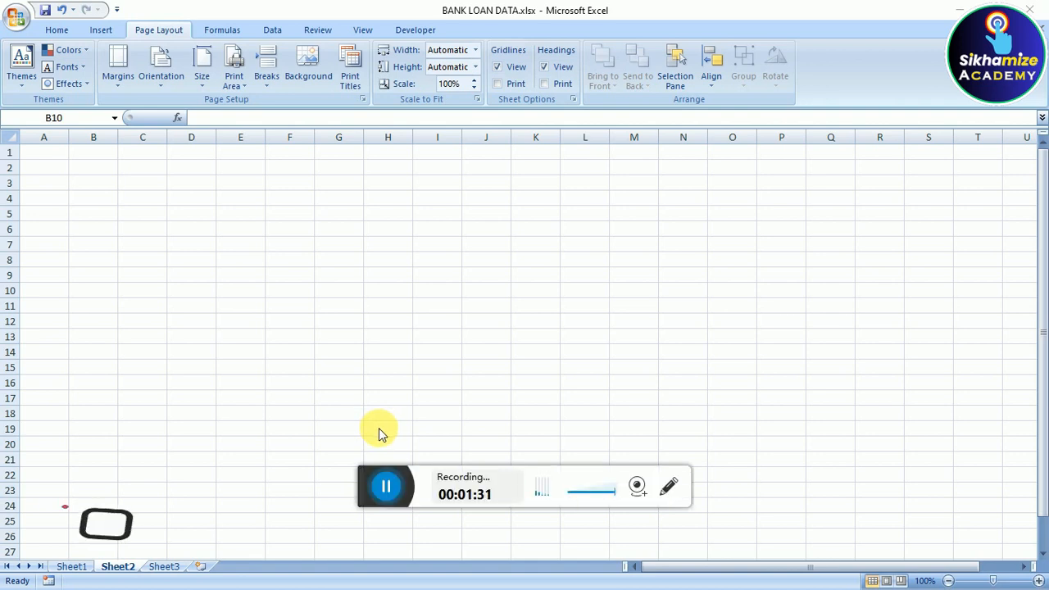
Open Sheet1 and select the whole SIKHAMIZE DIGITAL BANK loan table, including its title and header rows.
{"action": "left_click", "coordinate": [177, 236]}
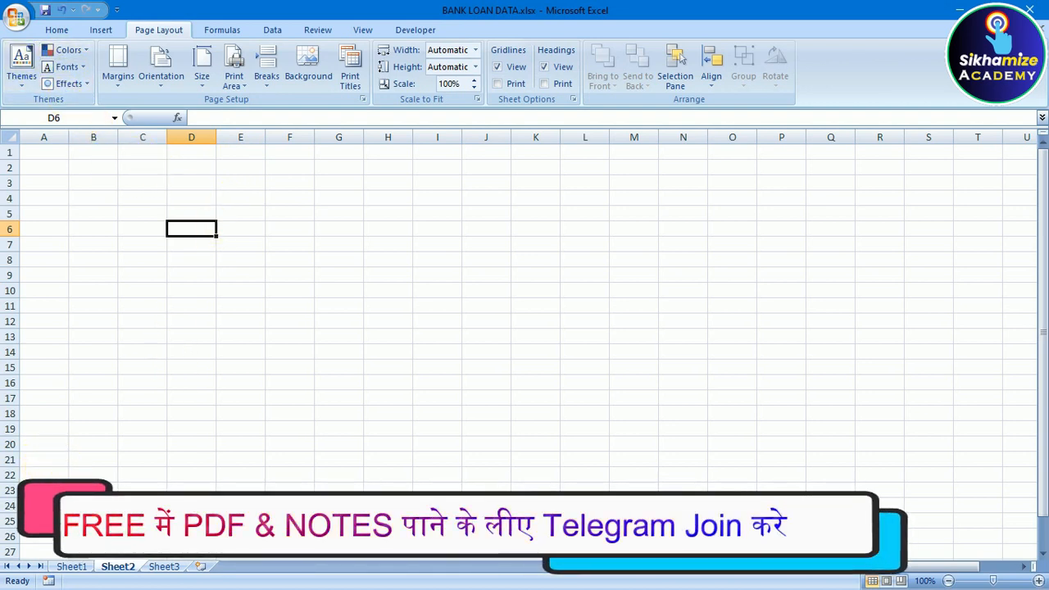
{"action": "left_click", "coordinate": [72, 566]}
{"action": "left_click_drag", "start_coordinate": [251, 169], "coordinate": [405, 416]}
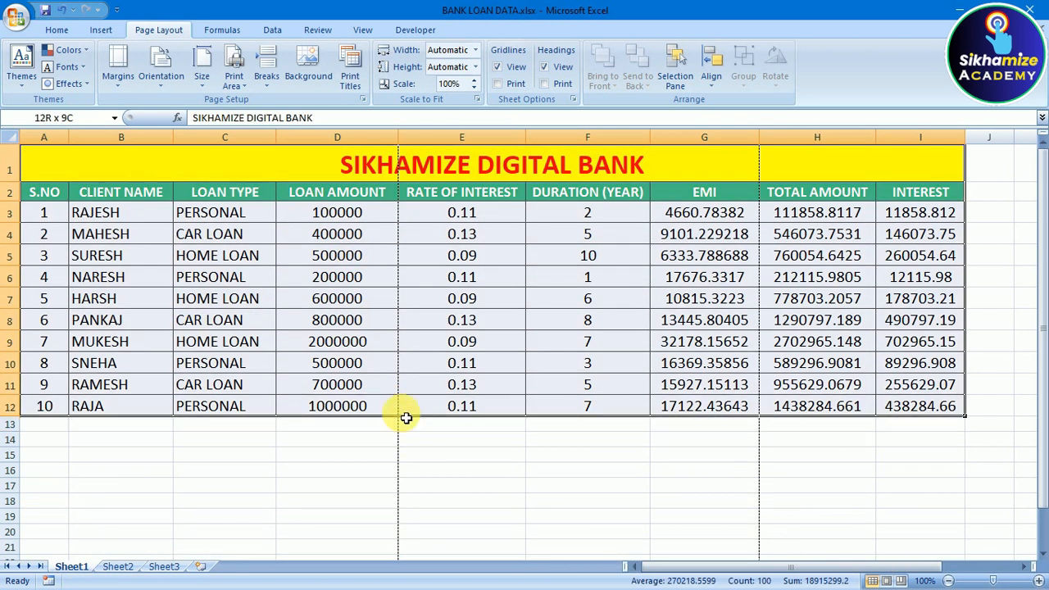
{"action": "left_click", "coordinate": [184, 499]}
{"action": "left_click_drag", "start_coordinate": [267, 164], "coordinate": [297, 415]}
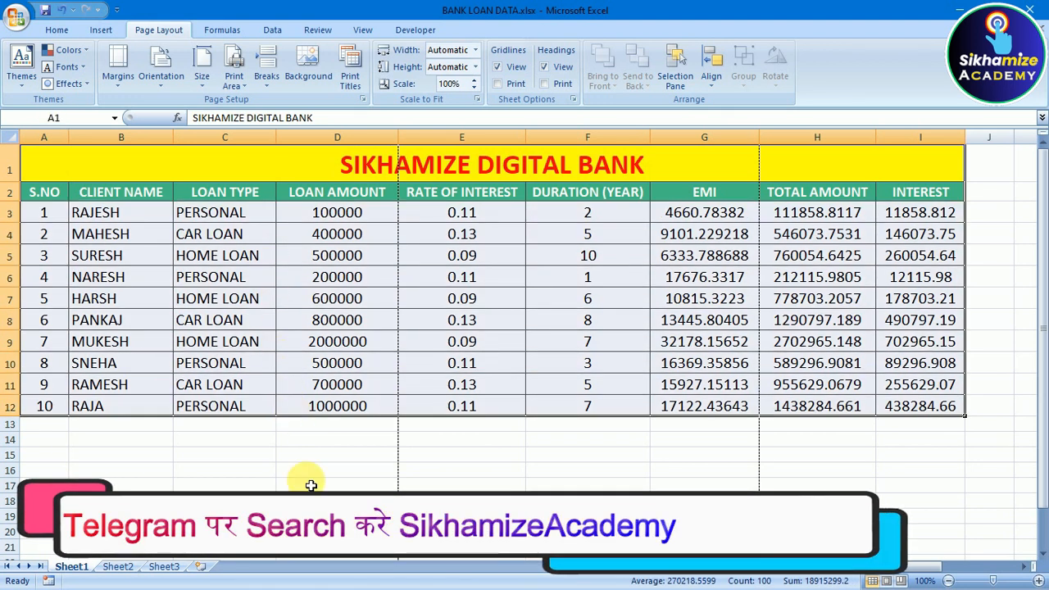
{"action": "left_click", "coordinate": [391, 438]}
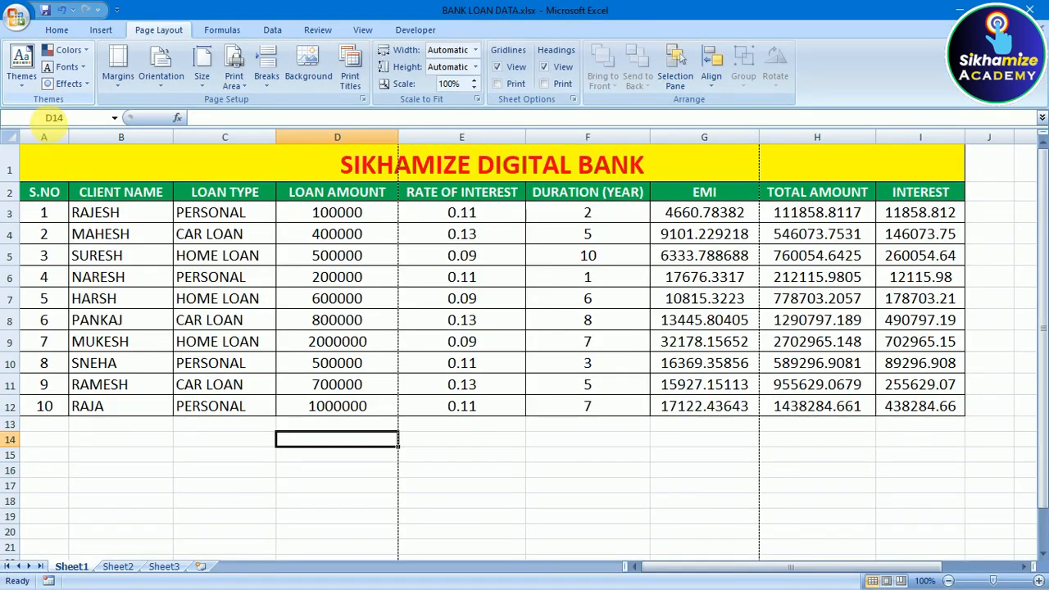
{"action": "left_click", "coordinate": [115, 261]}
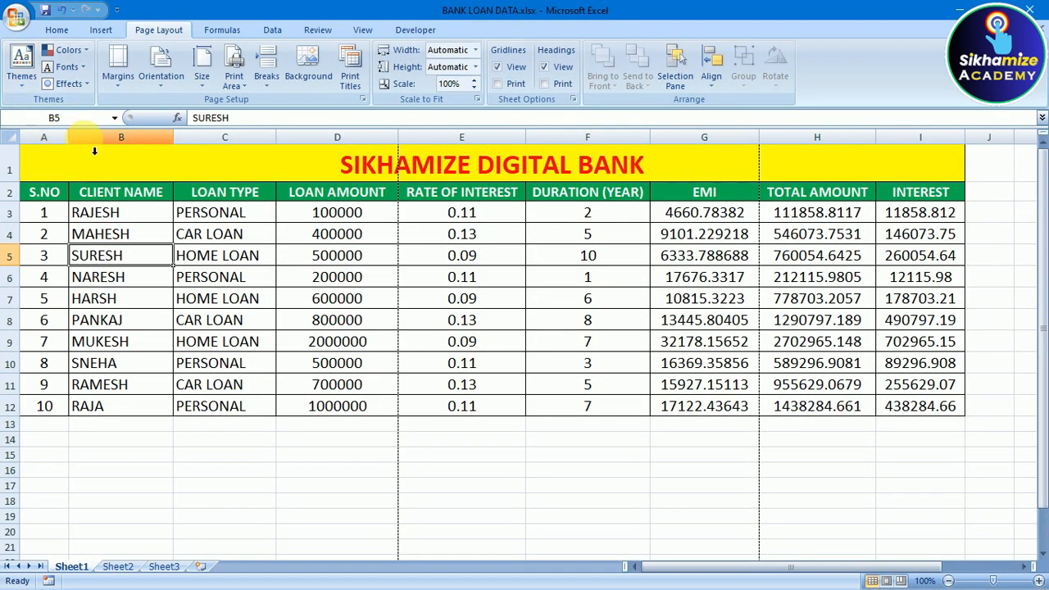
{"action": "left_click_drag", "start_coordinate": [140, 161], "coordinate": [191, 406]}
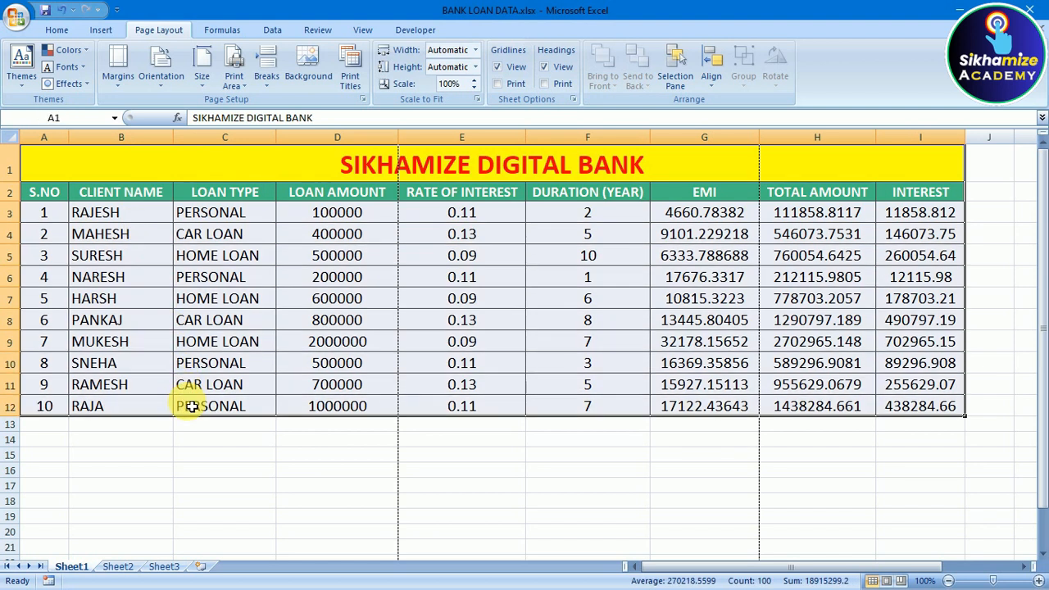
Look through the built-in themes and the theme colors, fonts and effects available for the loan table.
{"action": "left_click", "coordinate": [27, 82]}
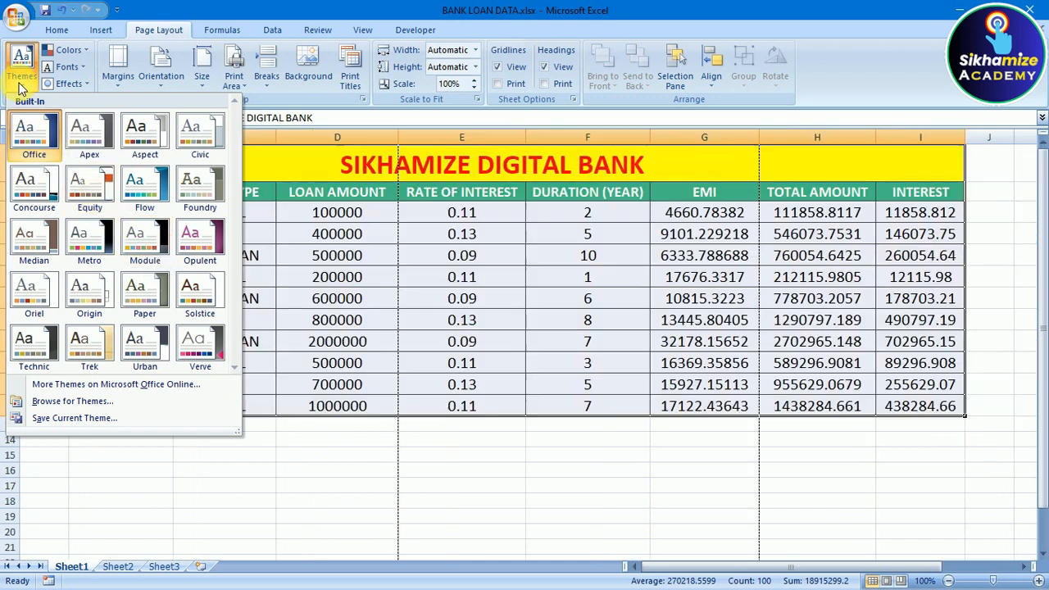
{"action": "left_click", "coordinate": [21, 86]}
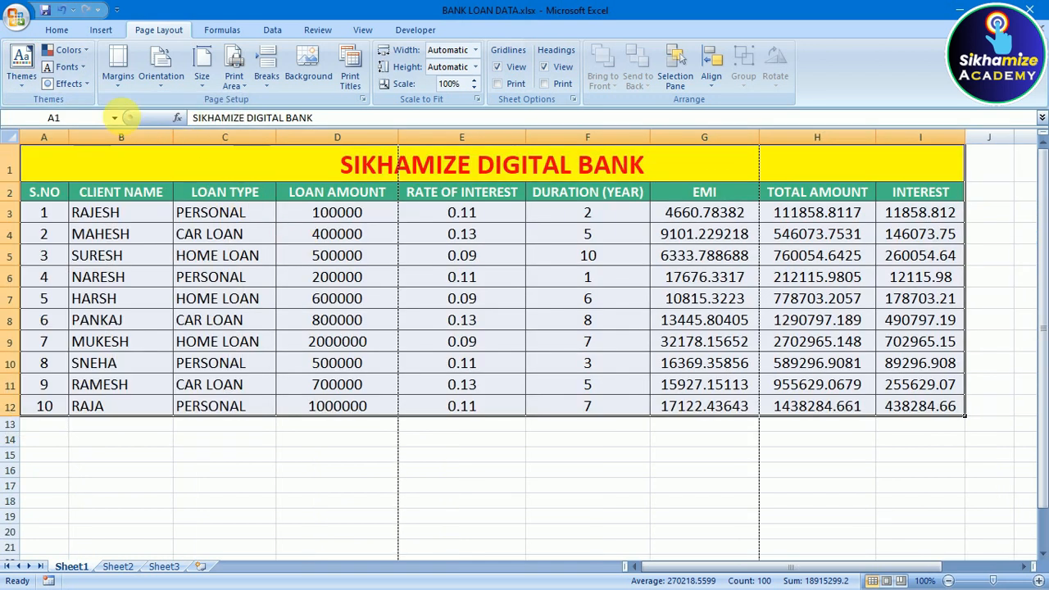
{"action": "left_click", "coordinate": [86, 52]}
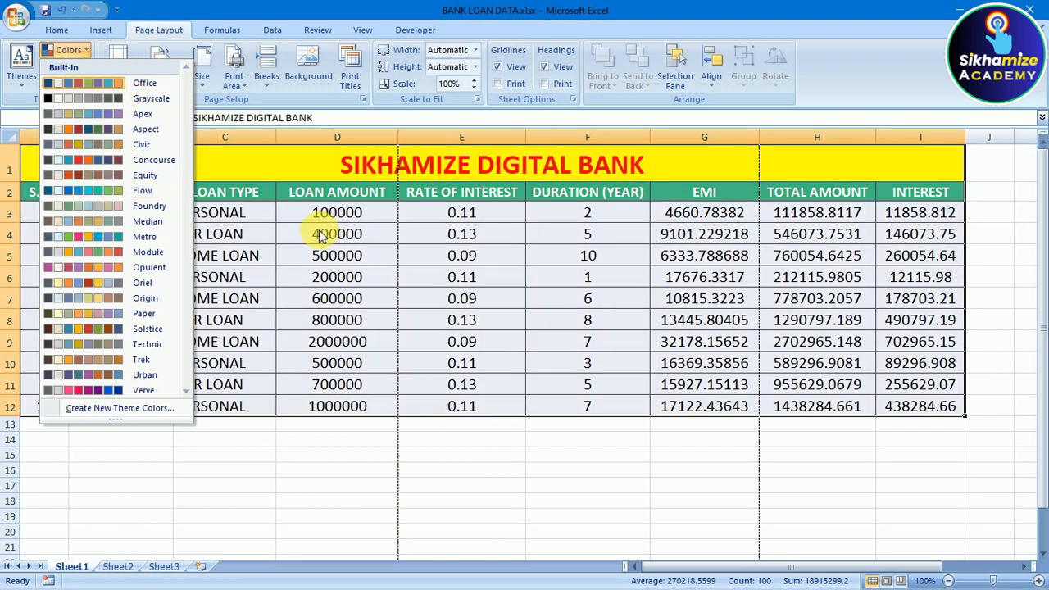
{"action": "left_click", "coordinate": [321, 235]}
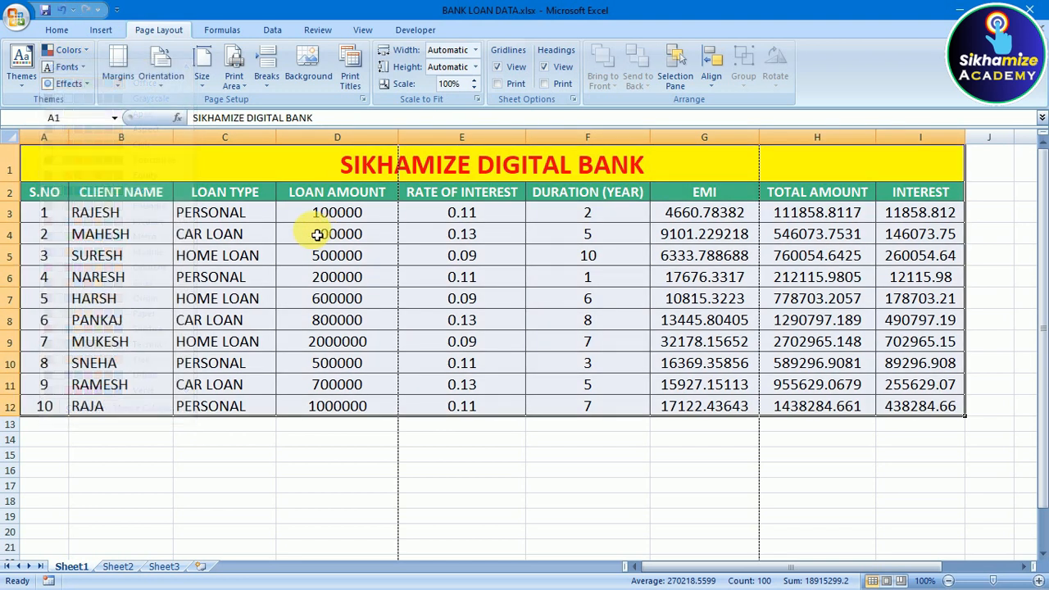
{"action": "left_click", "coordinate": [67, 67]}
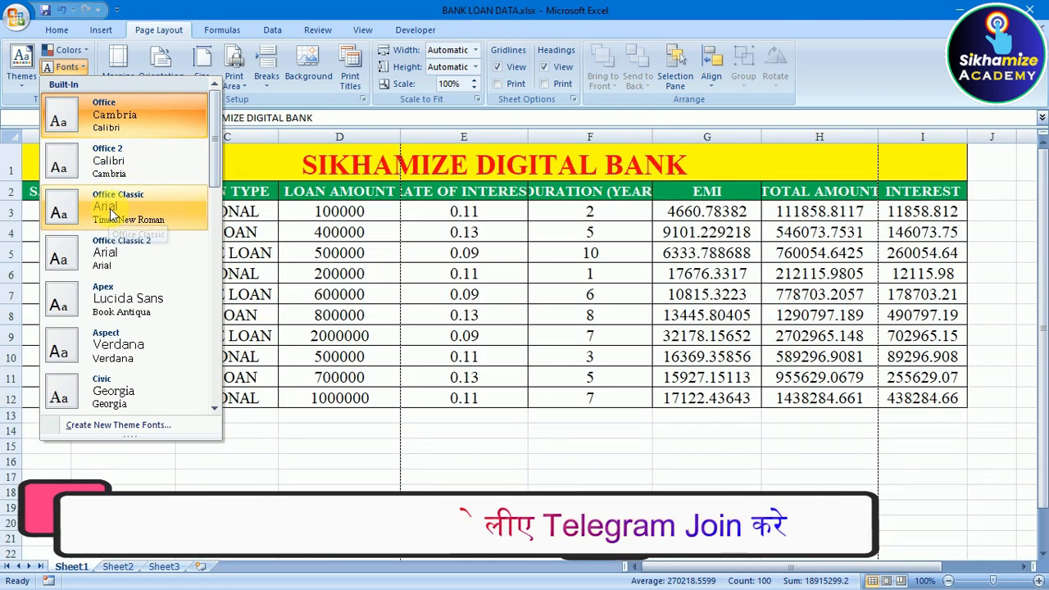
{"action": "key", "text": "Escape"}
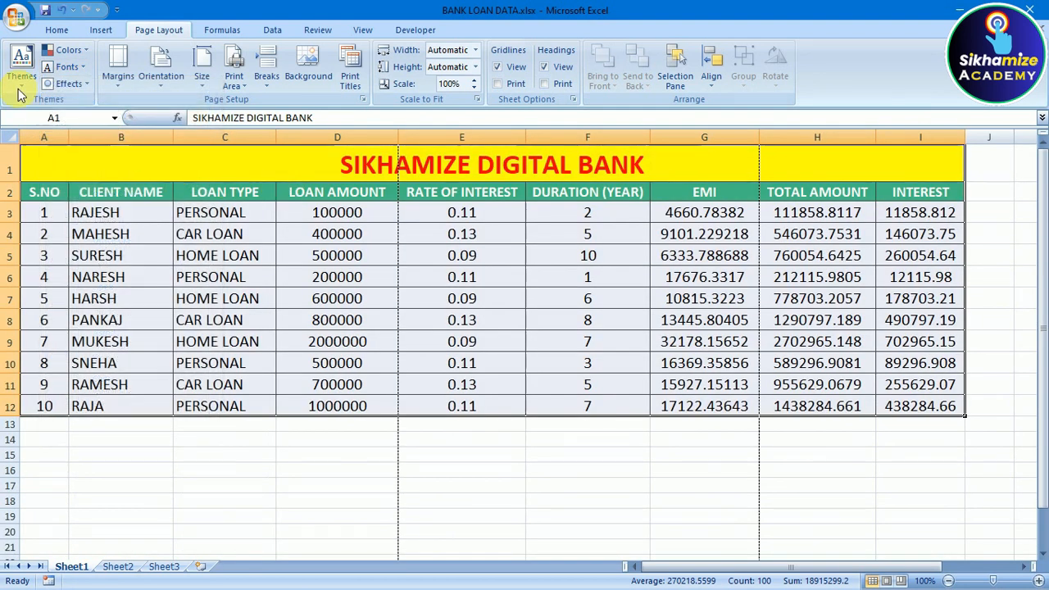
{"action": "left_click", "coordinate": [90, 83]}
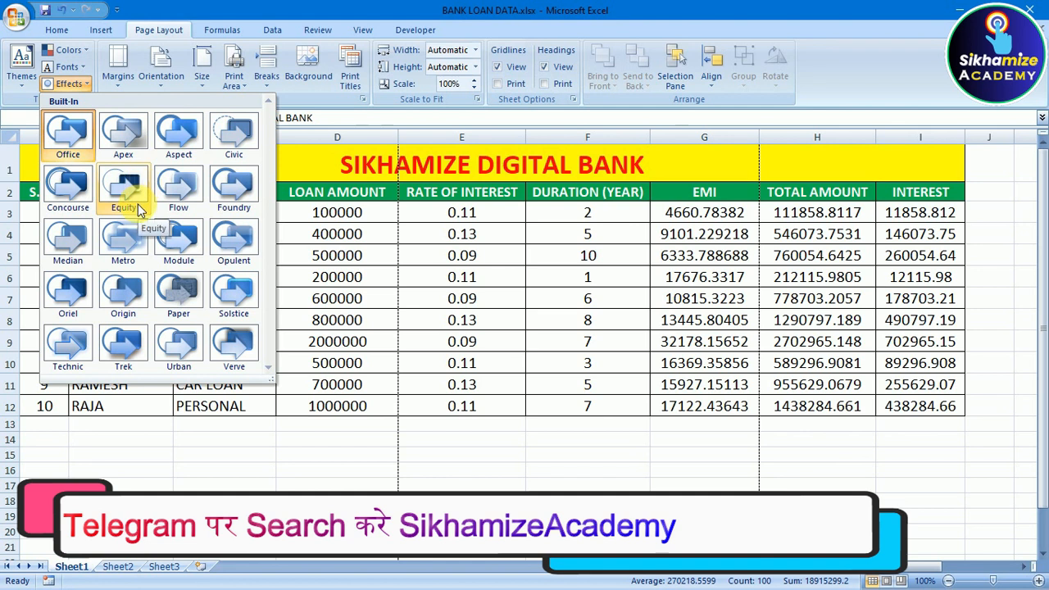
{"action": "key", "text": "Escape"}
Select the CLIENT NAME header cell and review the available page margin presets.
{"action": "left_click", "coordinate": [125, 190]}
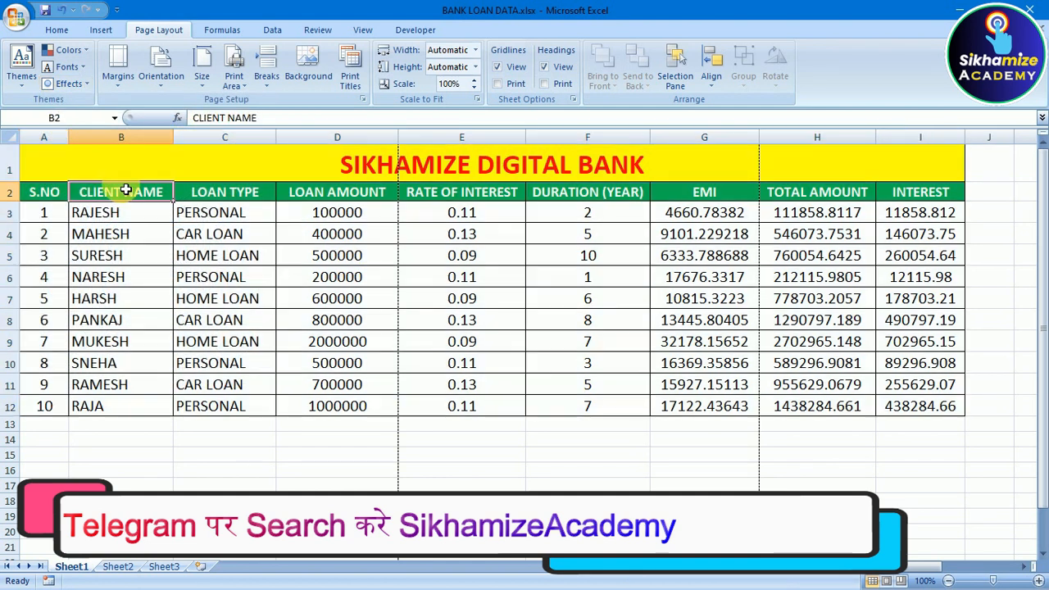
{"action": "left_click", "coordinate": [119, 86]}
{"action": "left_click", "coordinate": [123, 92]}
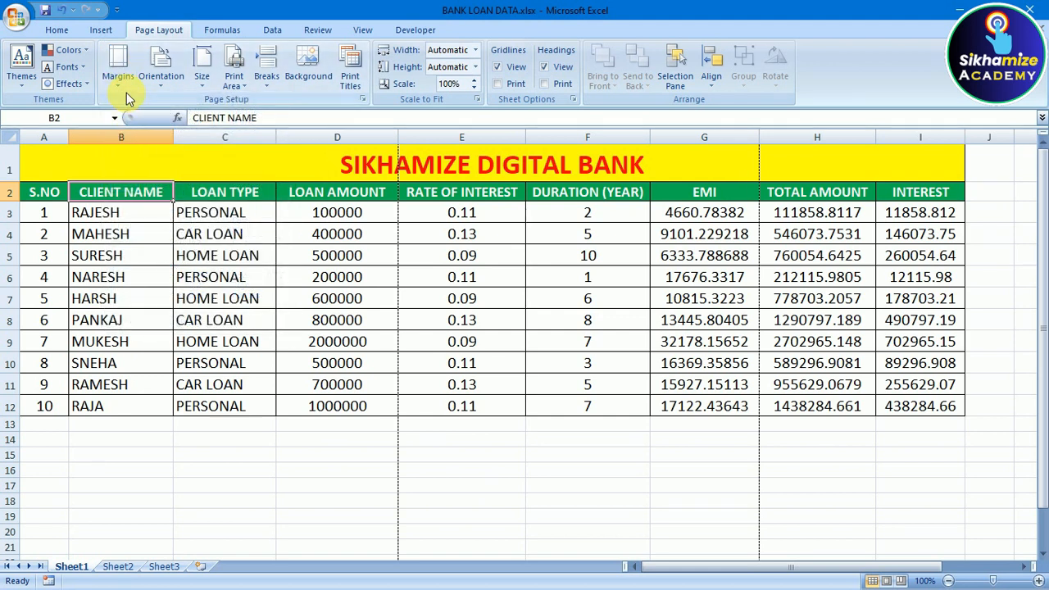
{"action": "left_click", "coordinate": [122, 91]}
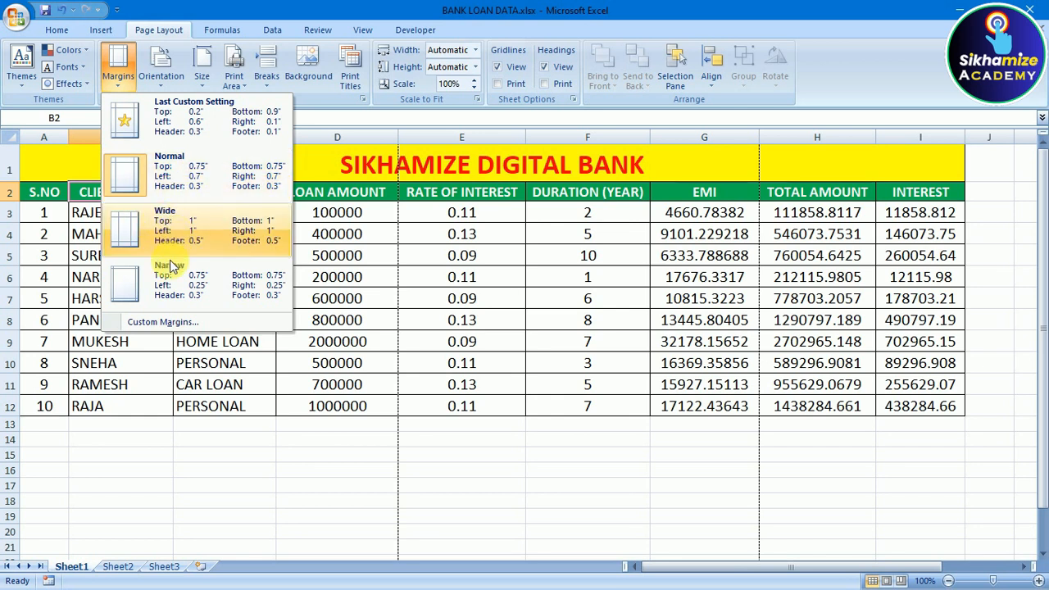
{"action": "left_click", "coordinate": [117, 89]}
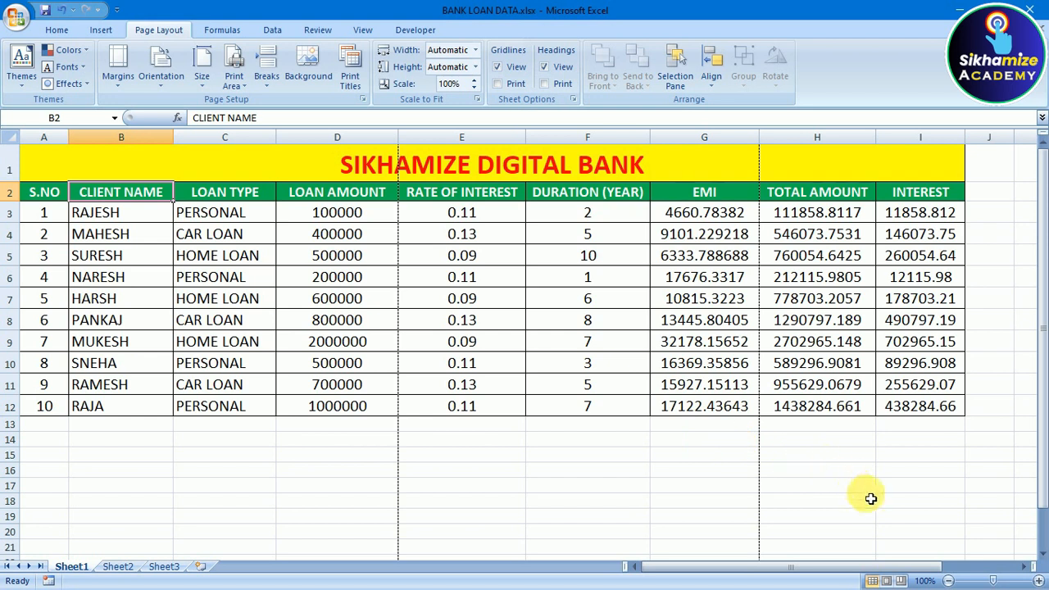
Switch Sheet1 to Page Layout view and examine how the loan table is split across the printed pages.
{"action": "left_click", "coordinate": [886, 581]}
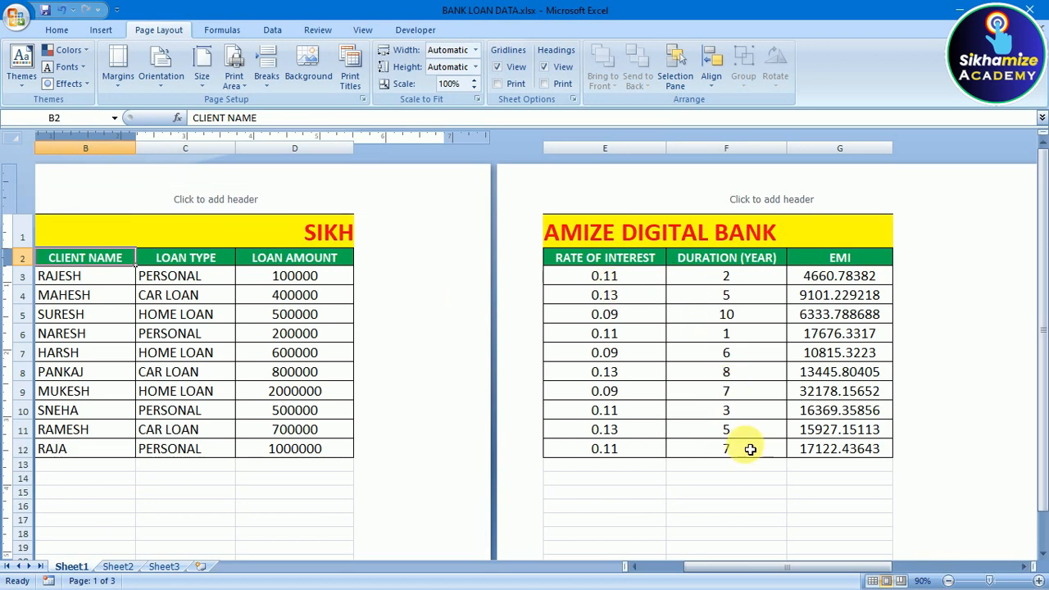
{"action": "left_click_drag", "start_coordinate": [735, 568], "coordinate": [874, 547]}
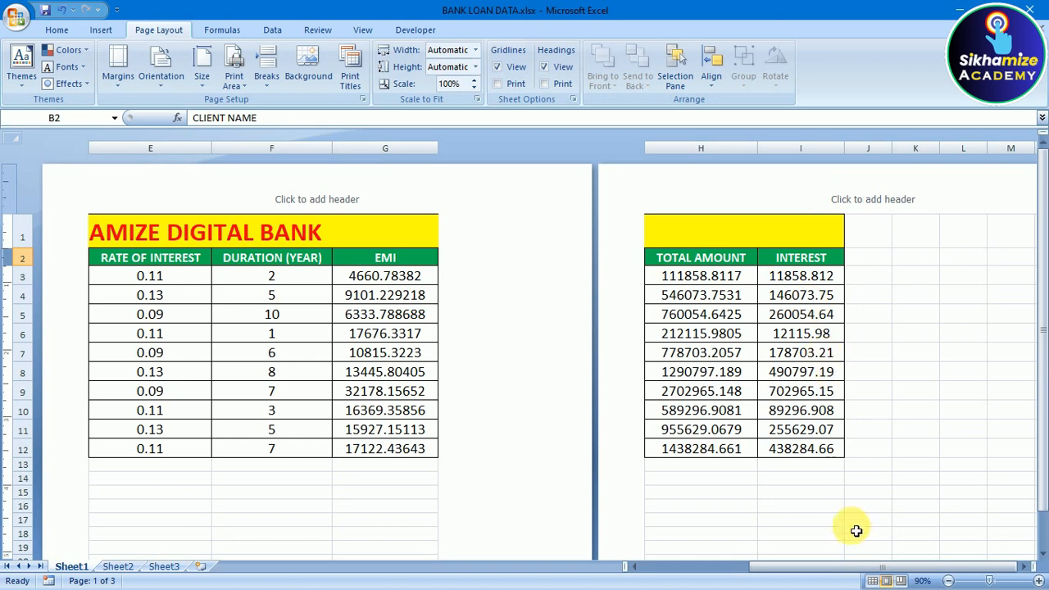
{"action": "scroll", "coordinate": [803, 472], "scroll_direction": "down", "scroll_amount": 8}
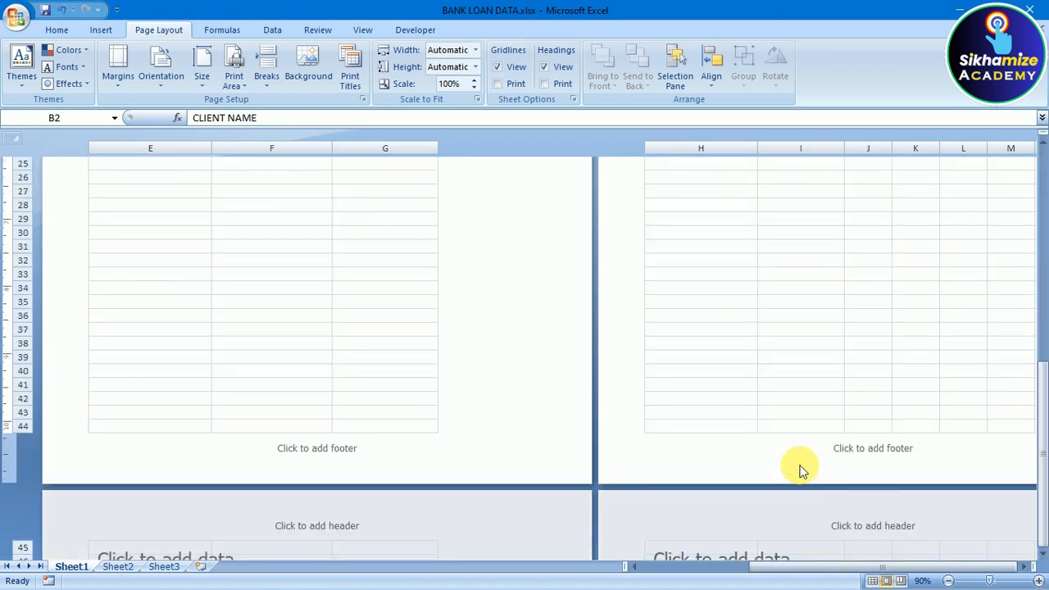
{"action": "scroll", "coordinate": [588, 410], "scroll_direction": "up", "scroll_amount": 8}
{"action": "scroll", "coordinate": [570, 336], "scroll_direction": "down", "scroll_amount": 8}
{"action": "scroll", "coordinate": [565, 329], "scroll_direction": "up", "scroll_amount": 8}
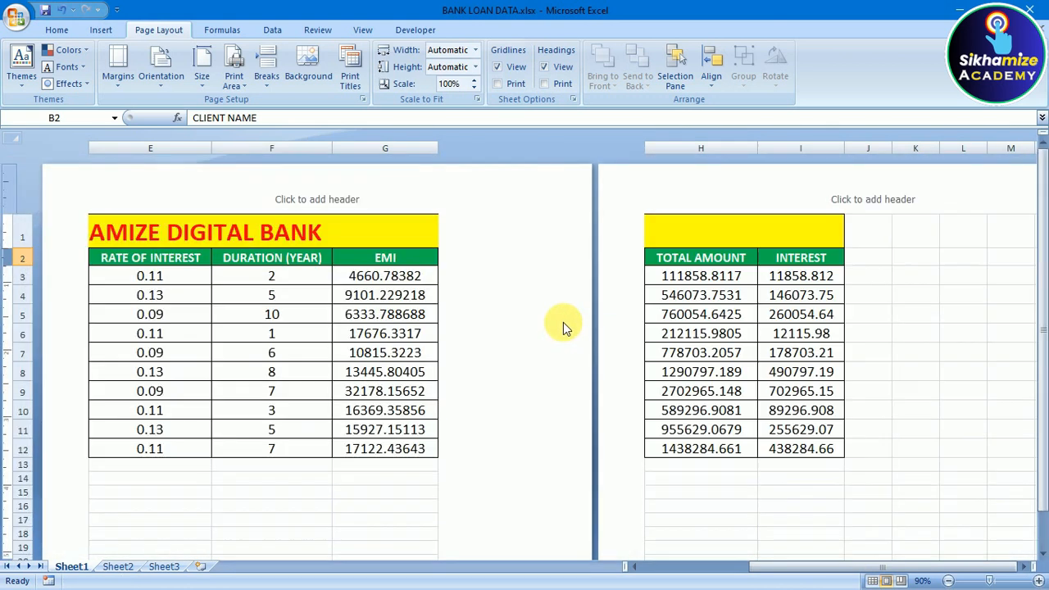
{"action": "left_click_drag", "start_coordinate": [913, 566], "coordinate": [782, 536]}
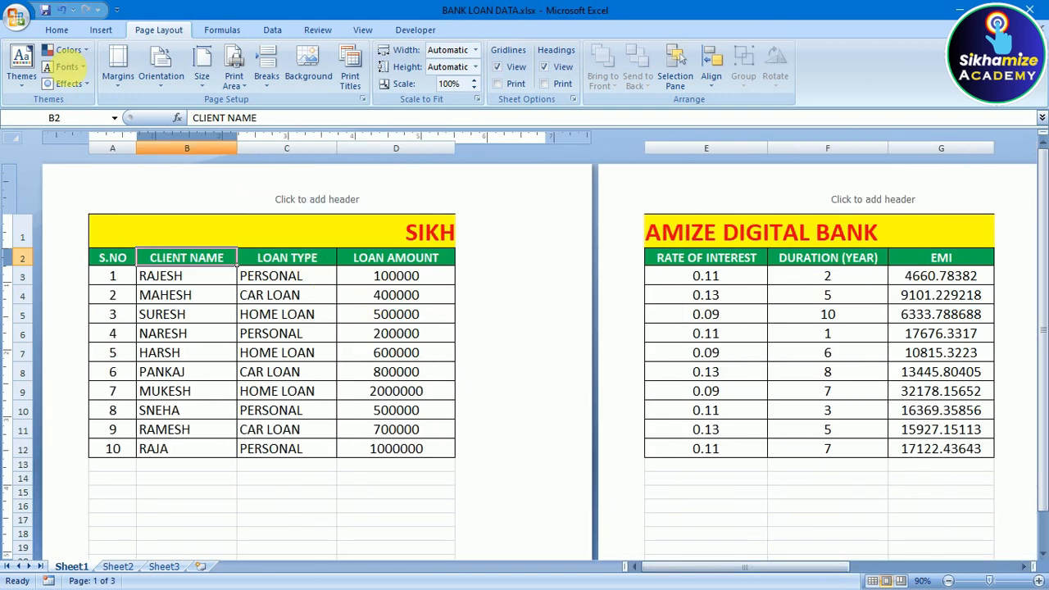
Switch Sheet1 to Normal view and back to Page Layout view.
{"action": "left_click", "coordinate": [363, 31]}
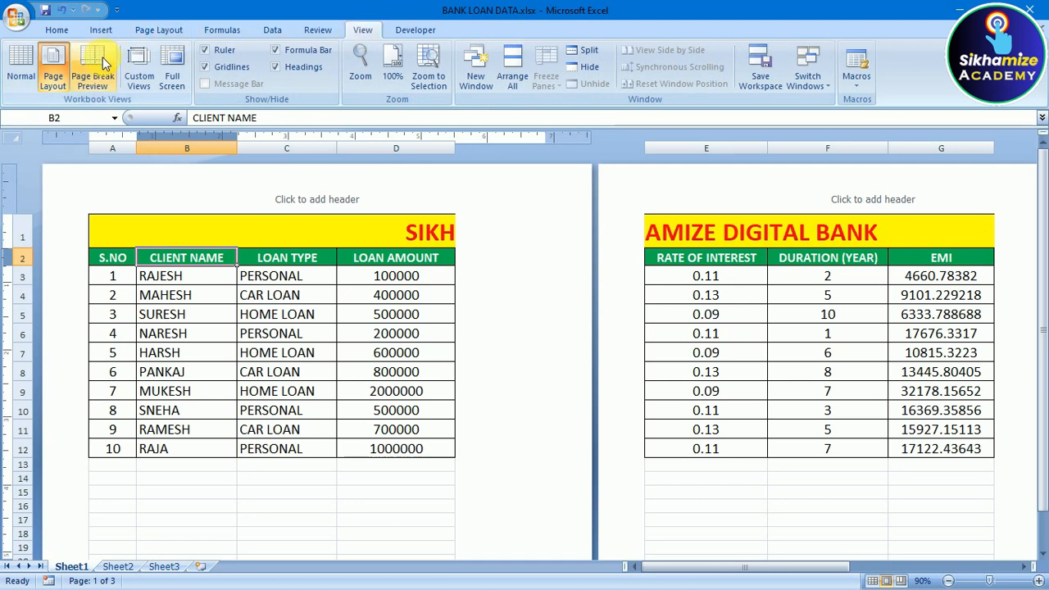
{"action": "left_click", "coordinate": [20, 72]}
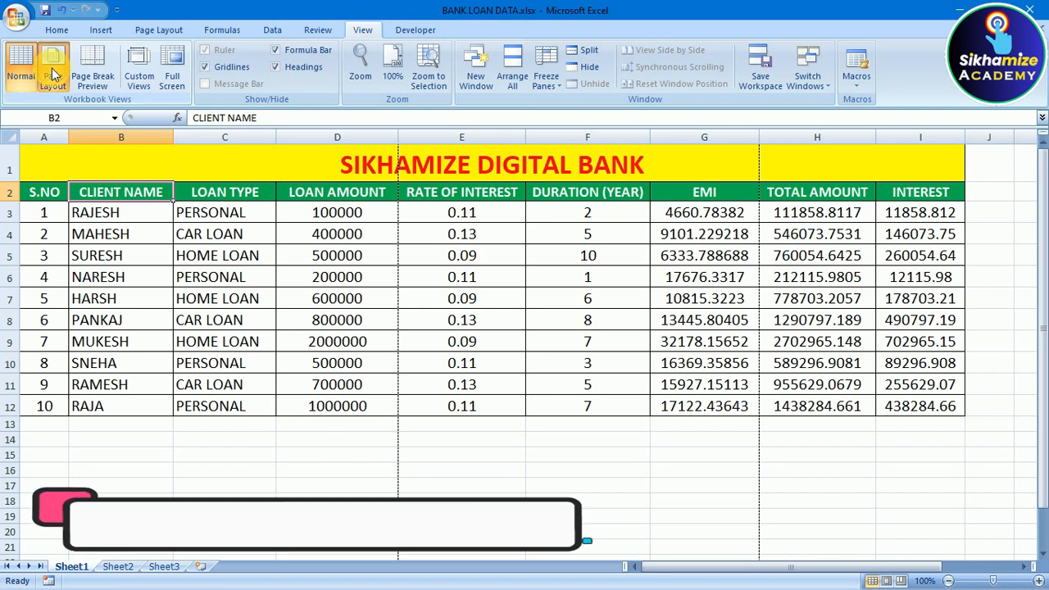
{"action": "left_click", "coordinate": [52, 68]}
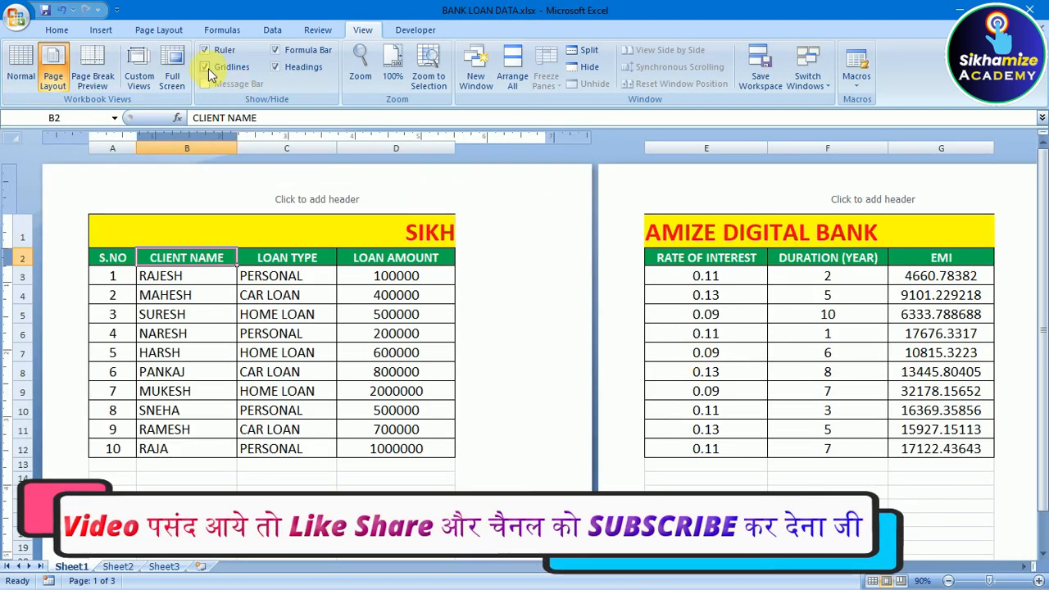
{"action": "left_click", "coordinate": [147, 33]}
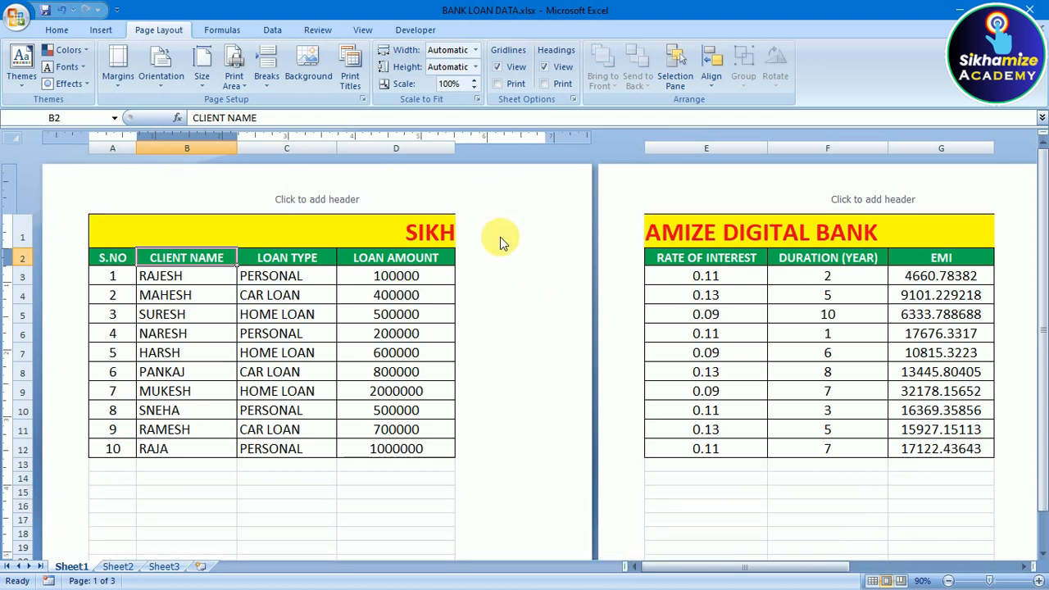
Try the Wide and Narrow margin presets on the loan table's pages, and return to the Normal preset.
{"action": "left_click", "coordinate": [117, 77]}
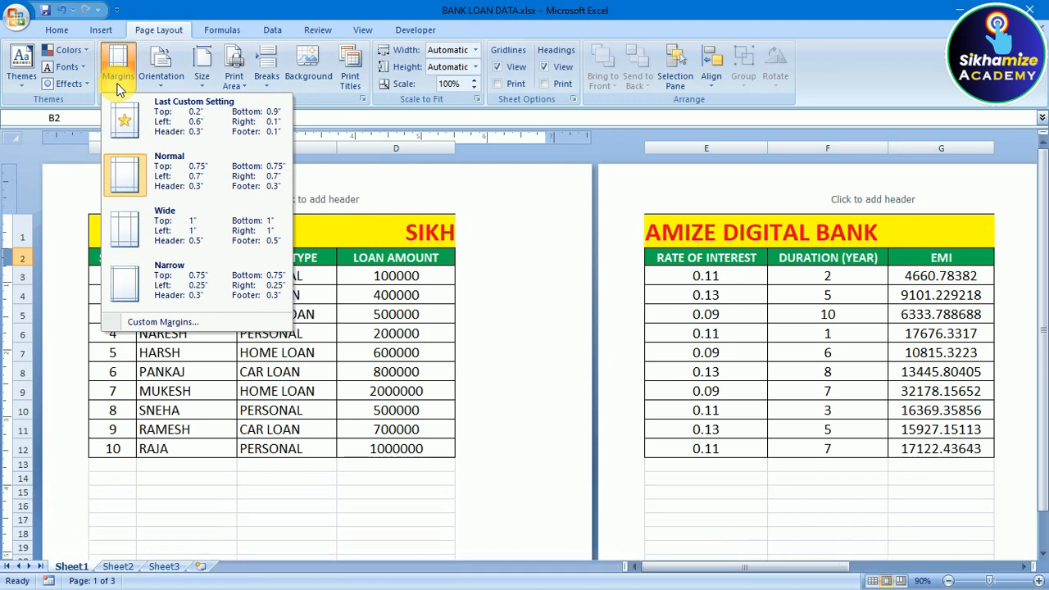
{"action": "left_click", "coordinate": [133, 218]}
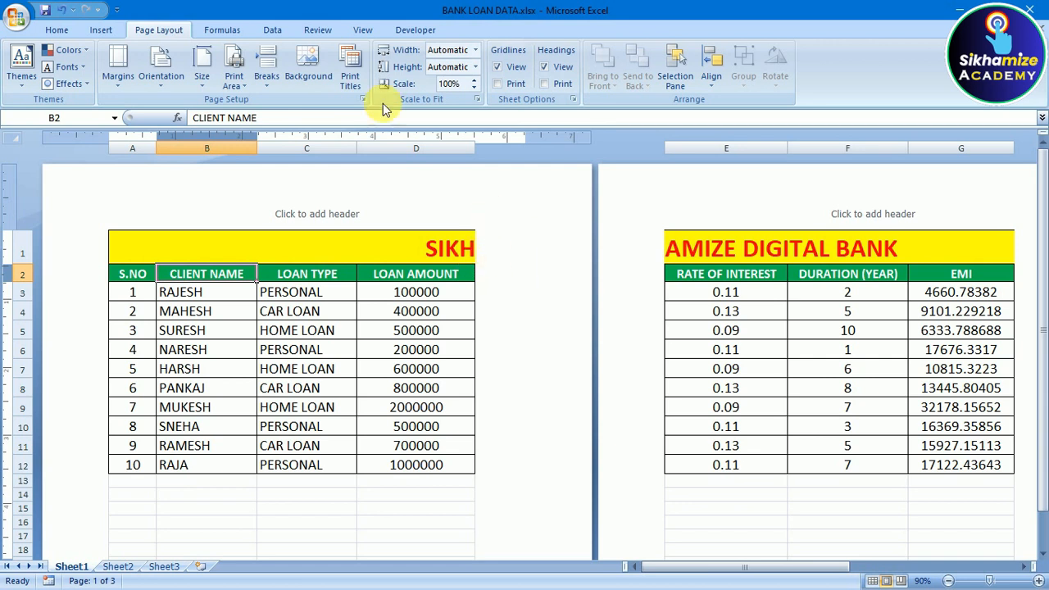
{"action": "left_click", "coordinate": [115, 78]}
{"action": "left_click", "coordinate": [160, 296]}
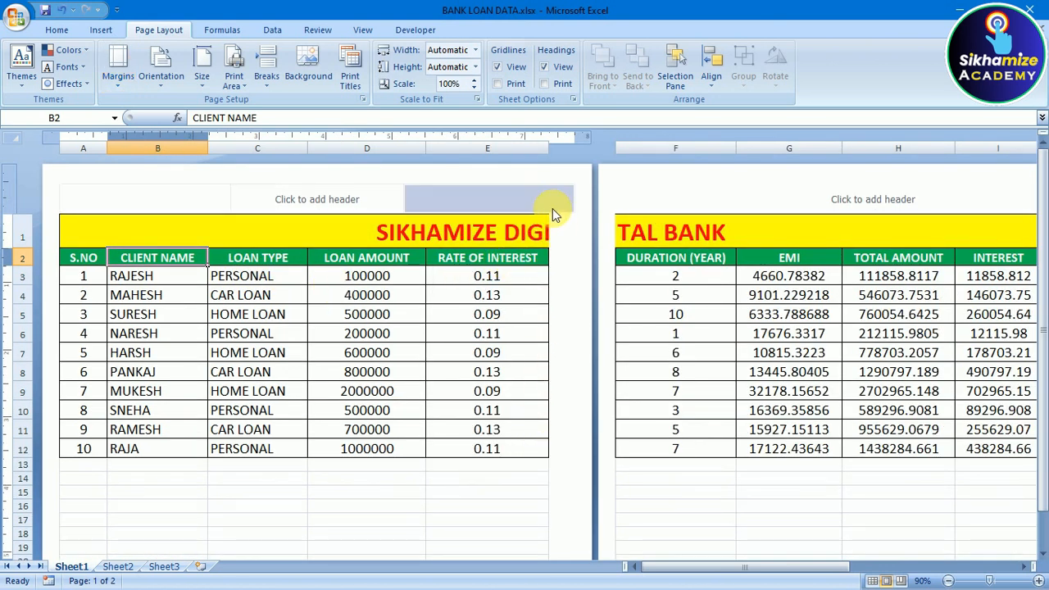
{"action": "scroll", "coordinate": [565, 369], "scroll_direction": "down", "scroll_amount": 15}
{"action": "scroll", "coordinate": [565, 381], "scroll_direction": "up", "scroll_amount": 15}
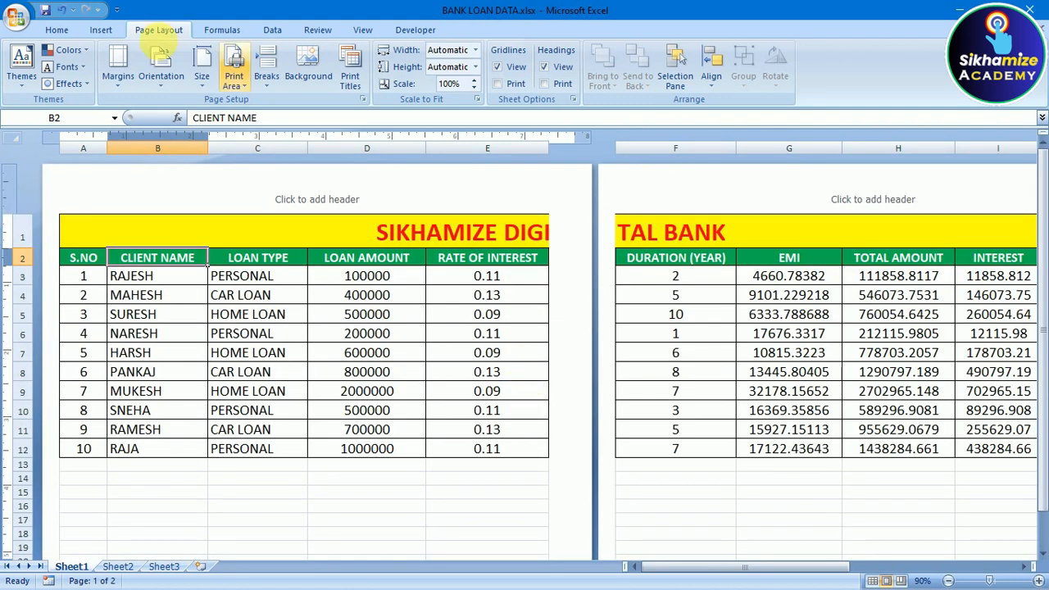
{"action": "left_click", "coordinate": [130, 90]}
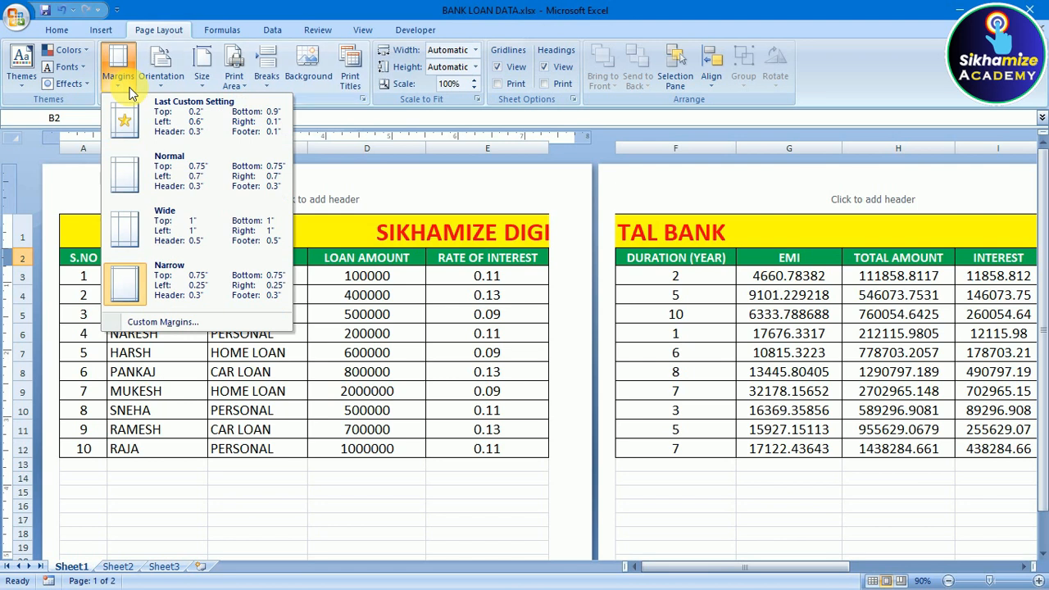
{"action": "left_click", "coordinate": [168, 186]}
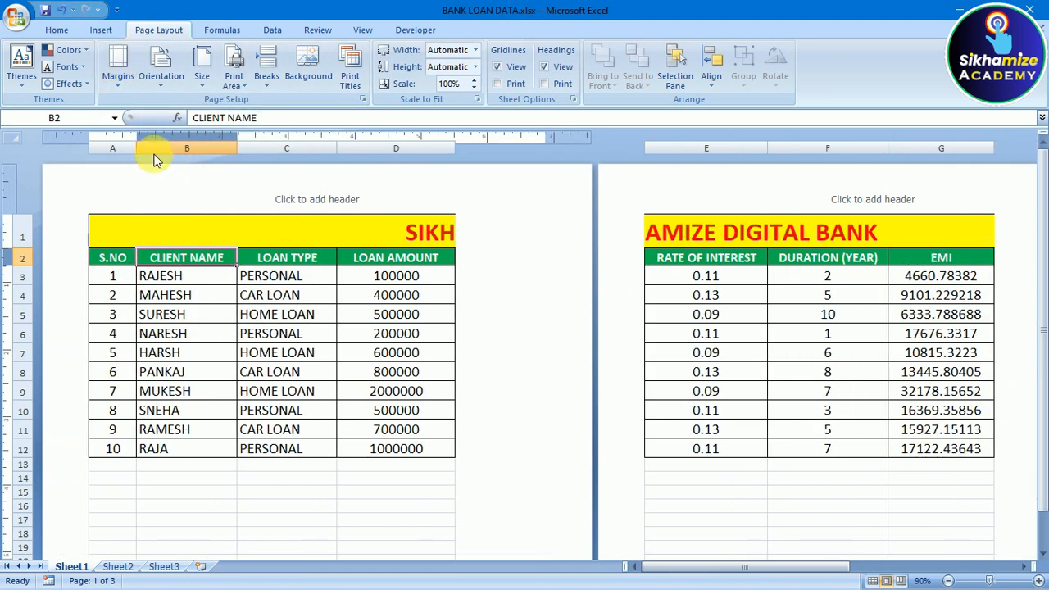
Review the page orientation options and examine how Sheet1's portrait pages run down to their footers.
{"action": "left_click", "coordinate": [162, 75]}
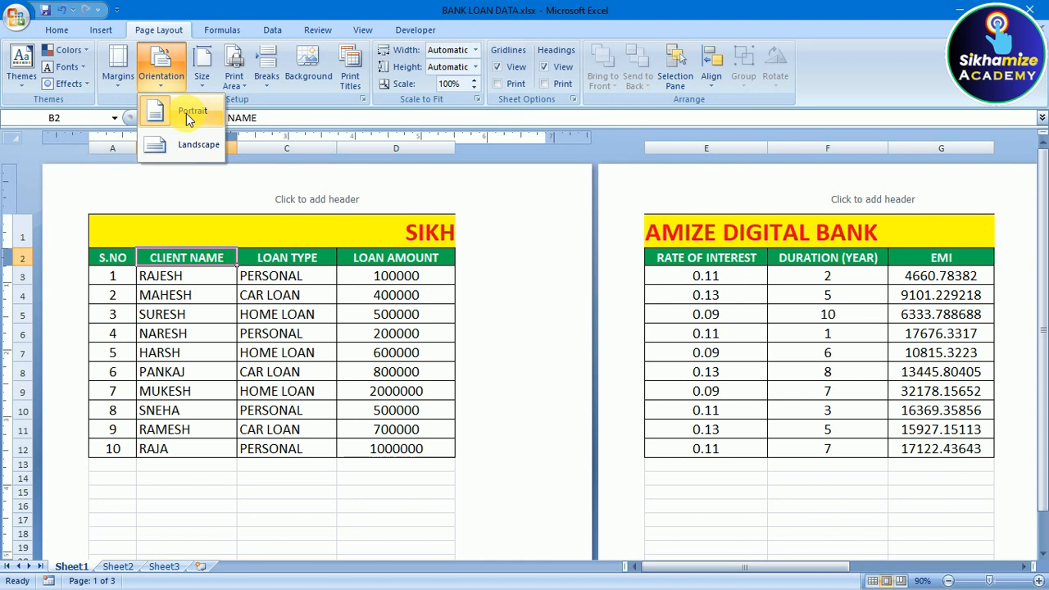
{"action": "left_click", "coordinate": [506, 204]}
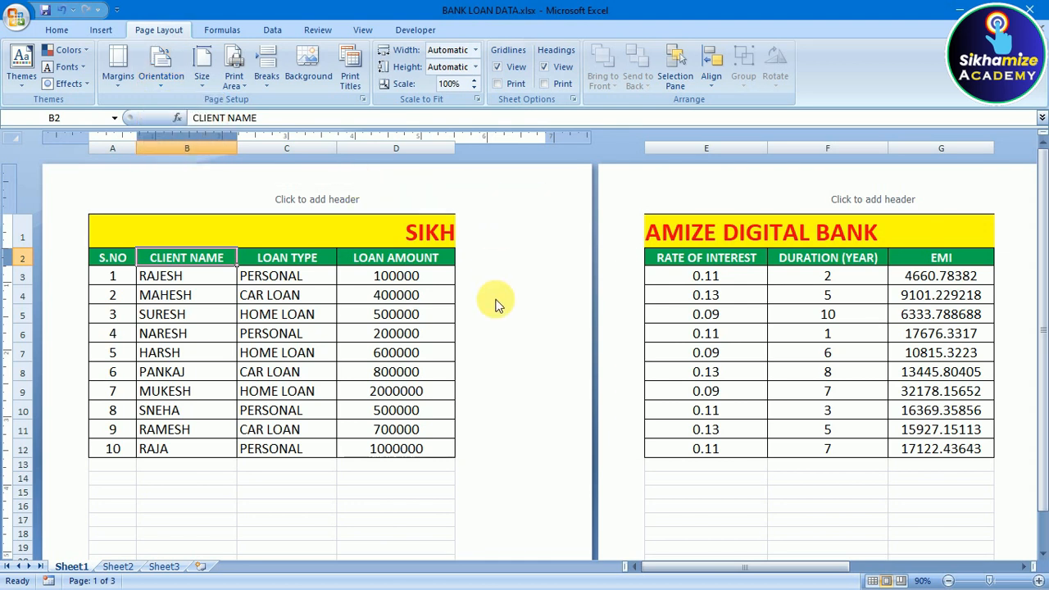
{"action": "scroll", "coordinate": [496, 305], "scroll_direction": "down", "scroll_amount": 10}
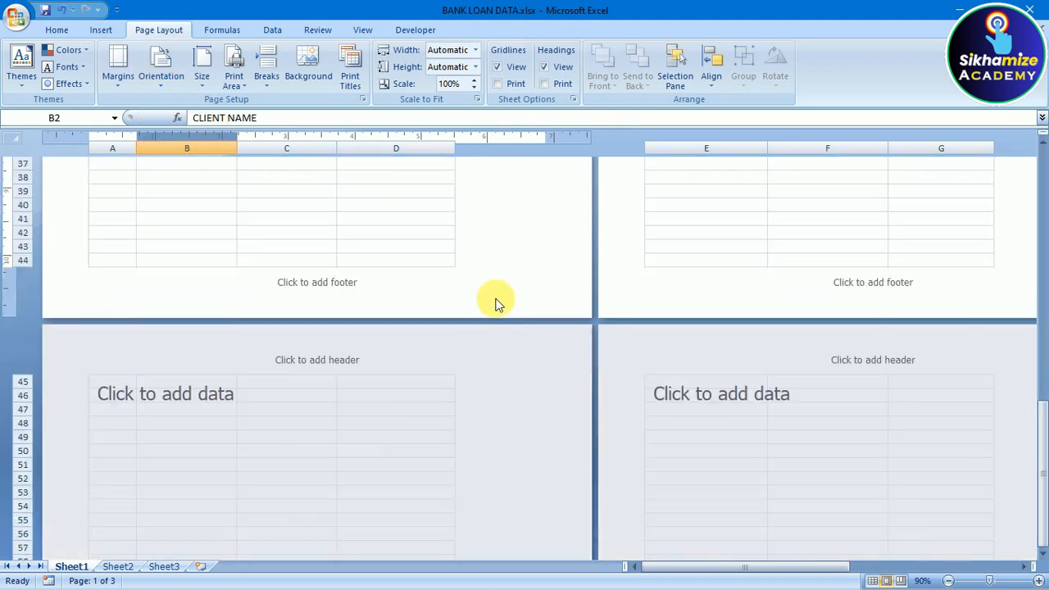
{"action": "scroll", "coordinate": [491, 297], "scroll_direction": "up", "scroll_amount": 10}
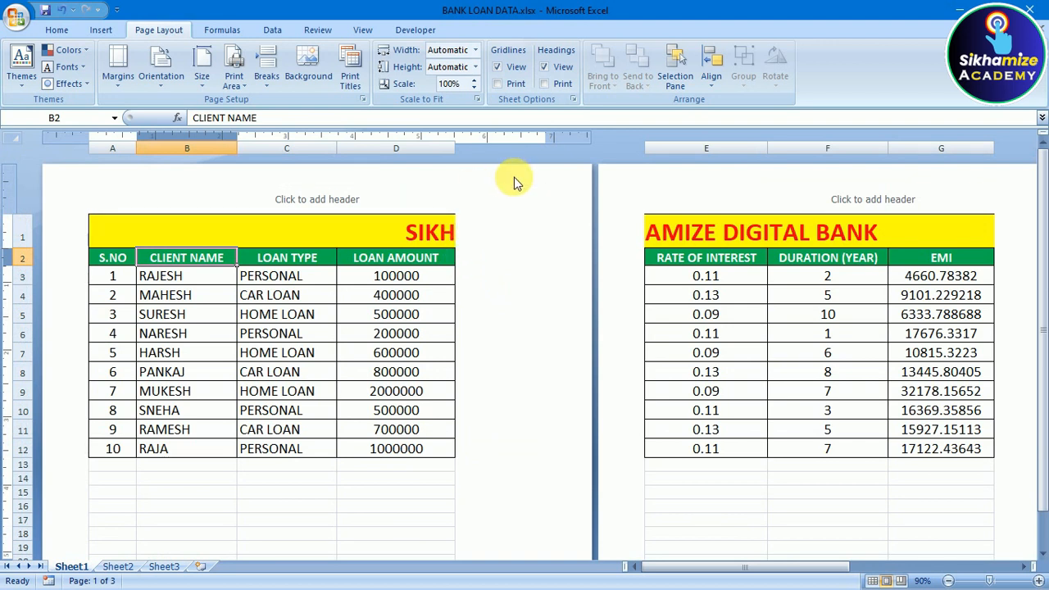
{"action": "scroll", "coordinate": [531, 253], "scroll_direction": "down", "scroll_amount": 10}
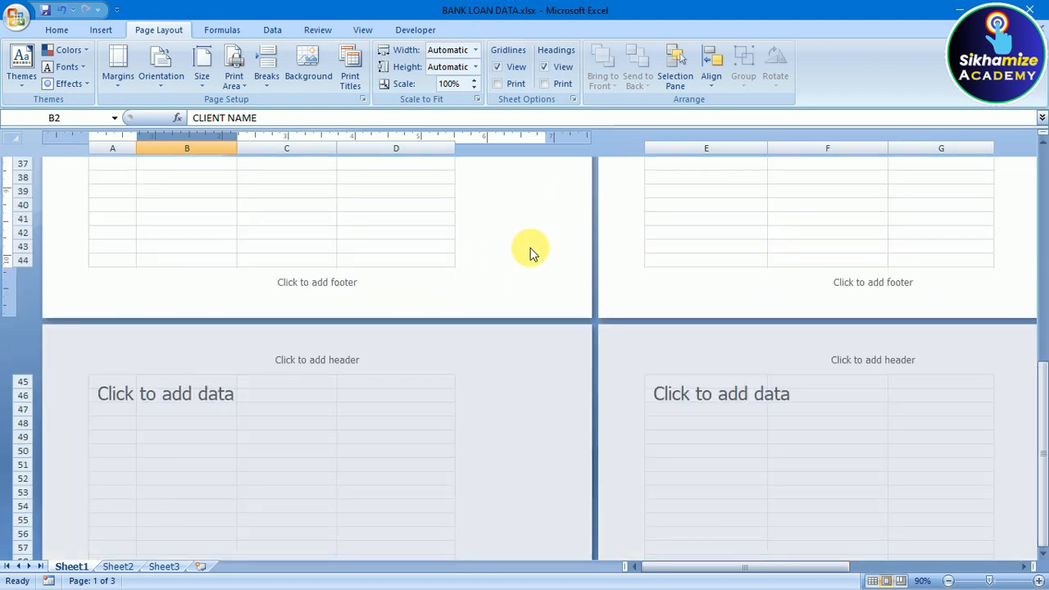
{"action": "scroll", "coordinate": [532, 246], "scroll_direction": "up", "scroll_amount": 10}
{"action": "scroll", "coordinate": [502, 357], "scroll_direction": "down", "scroll_amount": 8}
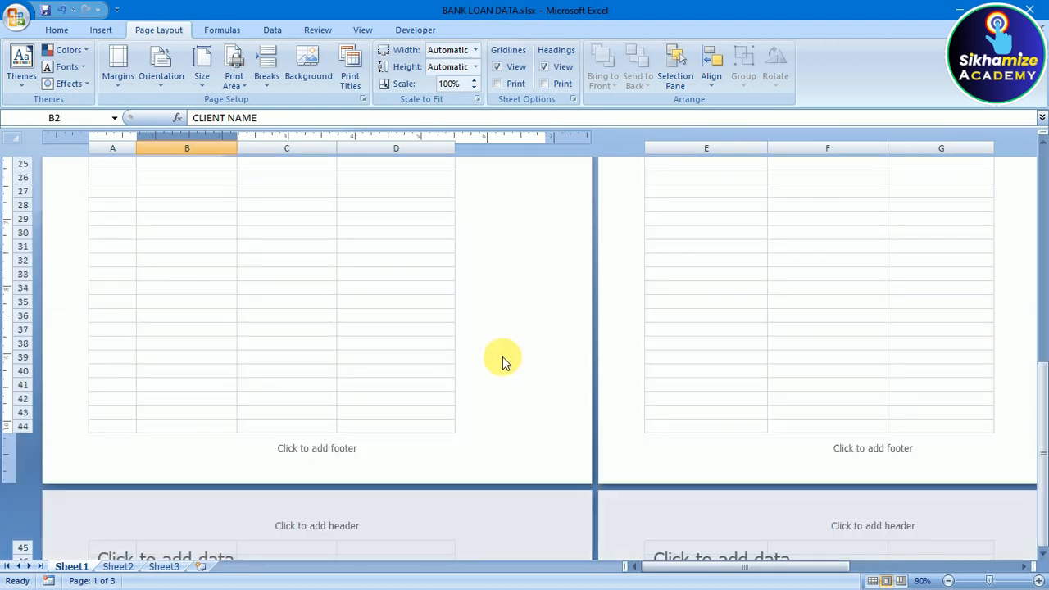
{"action": "scroll", "coordinate": [499, 350], "scroll_direction": "up", "scroll_amount": 4}
{"action": "scroll", "coordinate": [498, 351], "scroll_direction": "up", "scroll_amount": 5}
{"action": "scroll", "coordinate": [496, 246], "scroll_direction": "down", "scroll_amount": 12}
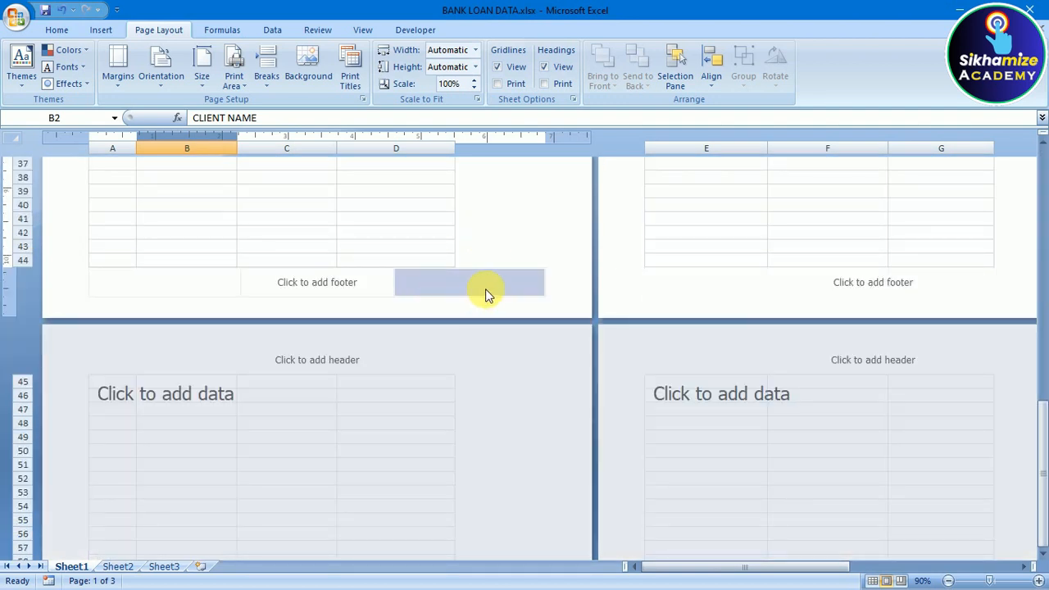
{"action": "scroll", "coordinate": [518, 246], "scroll_direction": "up", "scroll_amount": 10}
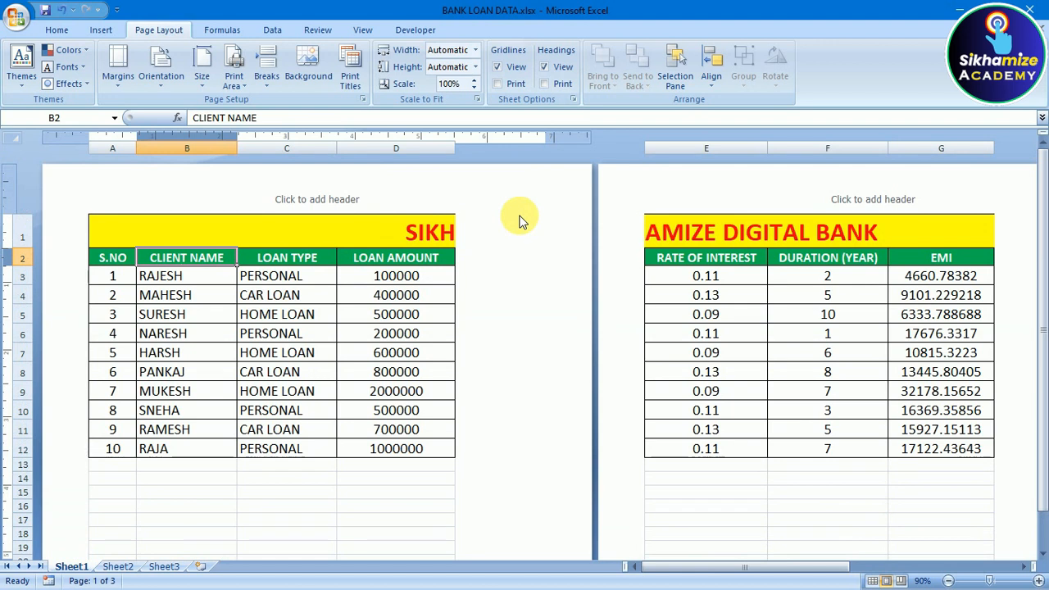
Change Sheet1's page orientation to Landscape and look over the resulting pages.
{"action": "left_click", "coordinate": [161, 78]}
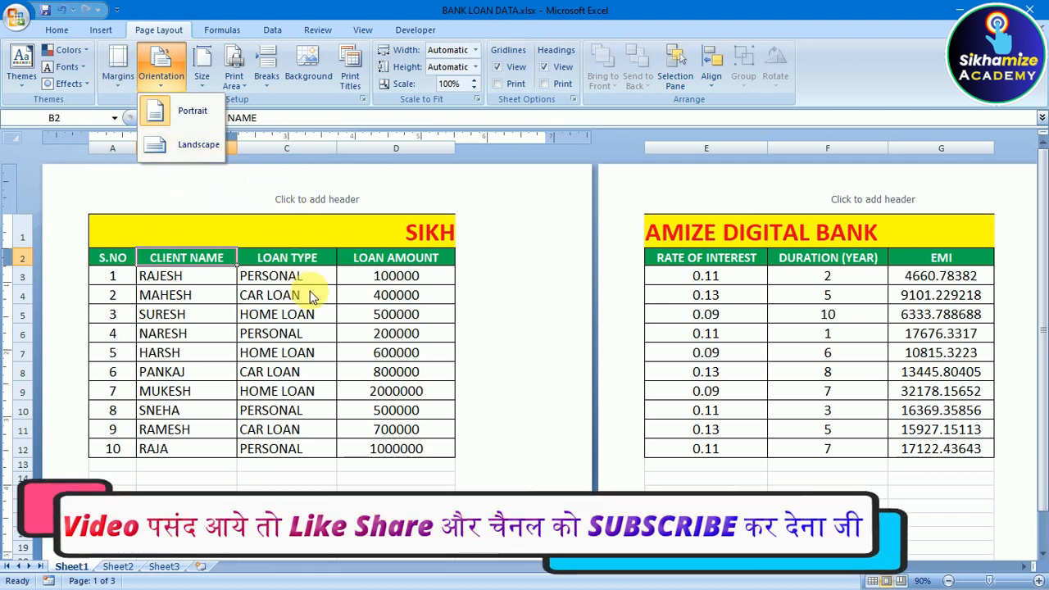
{"action": "left_click", "coordinate": [168, 146]}
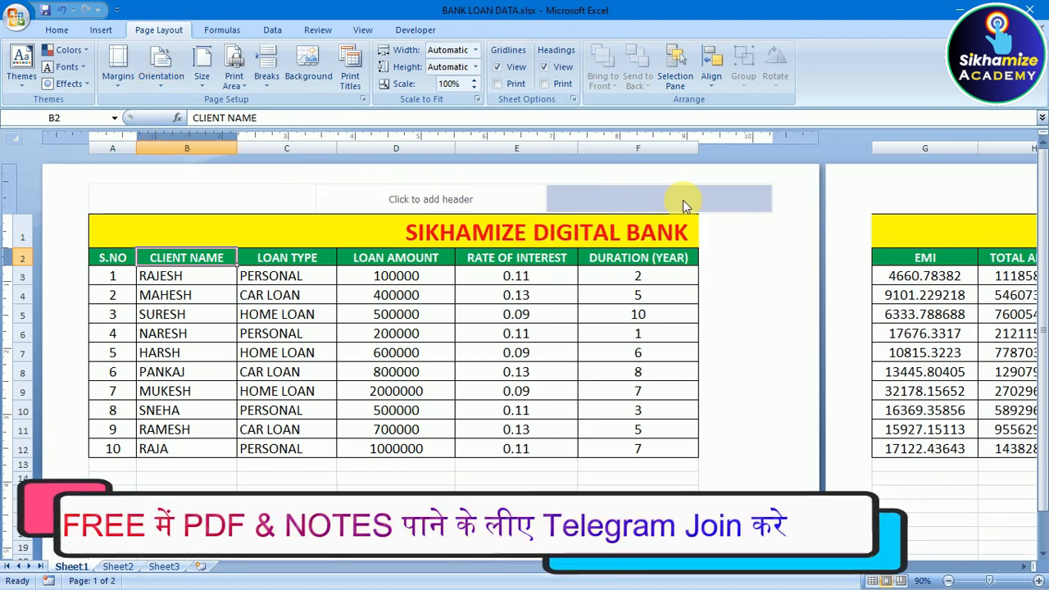
{"action": "scroll", "coordinate": [679, 219], "scroll_direction": "down", "scroll_amount": 5}
{"action": "scroll", "coordinate": [679, 220], "scroll_direction": "up", "scroll_amount": 5}
{"action": "scroll", "coordinate": [686, 223], "scroll_direction": "down", "scroll_amount": 5}
{"action": "scroll", "coordinate": [687, 223], "scroll_direction": "up", "scroll_amount": 5}
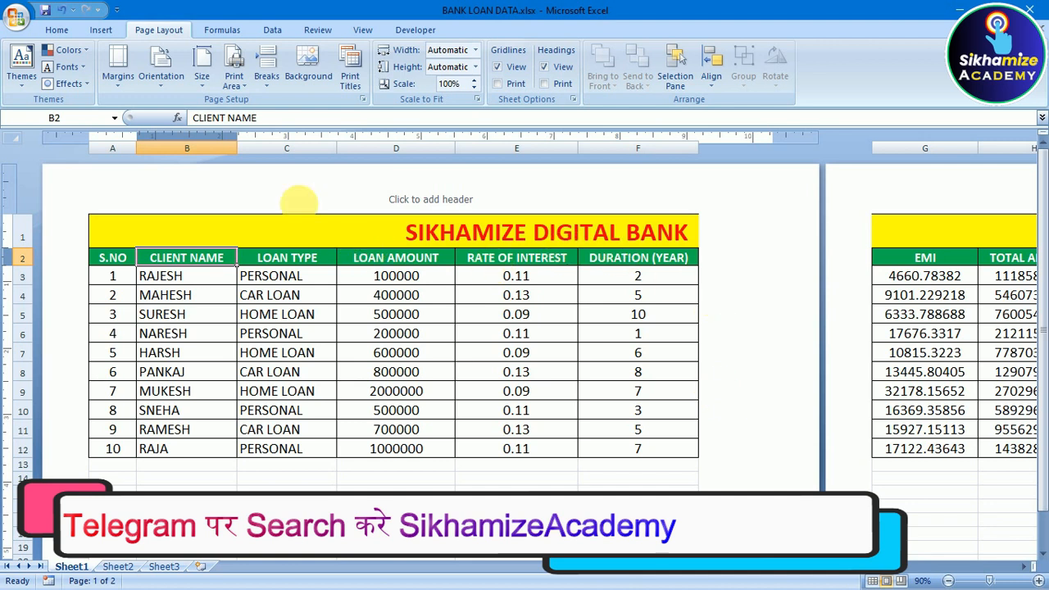
Review the available paper sizes, choose A4 (8.27" x 11.69") for Sheet1 and look over its pages.
{"action": "left_click", "coordinate": [209, 86]}
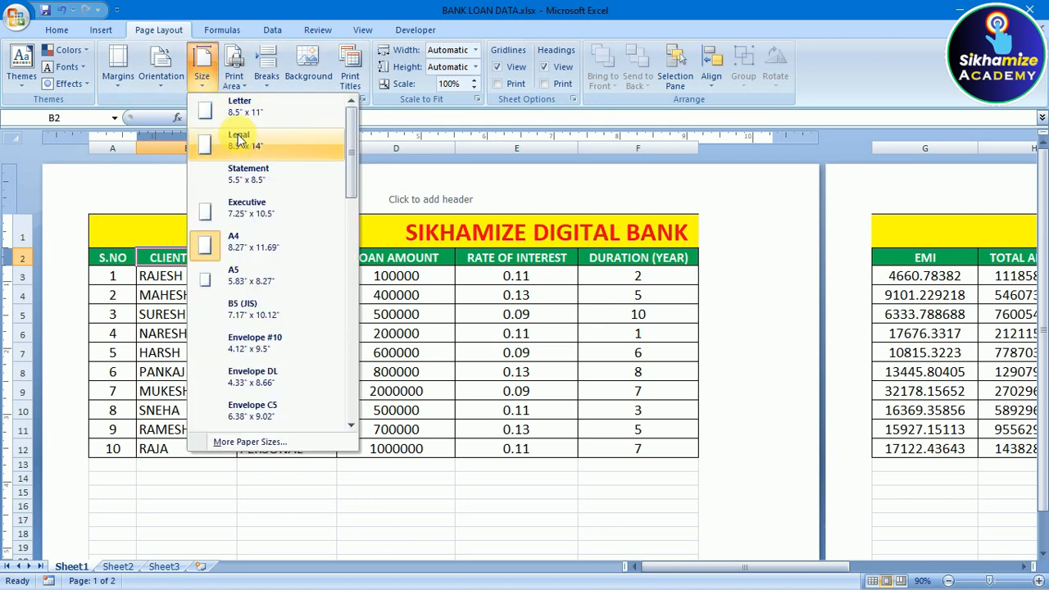
{"action": "left_click_drag", "start_coordinate": [349, 169], "coordinate": [351, 67]}
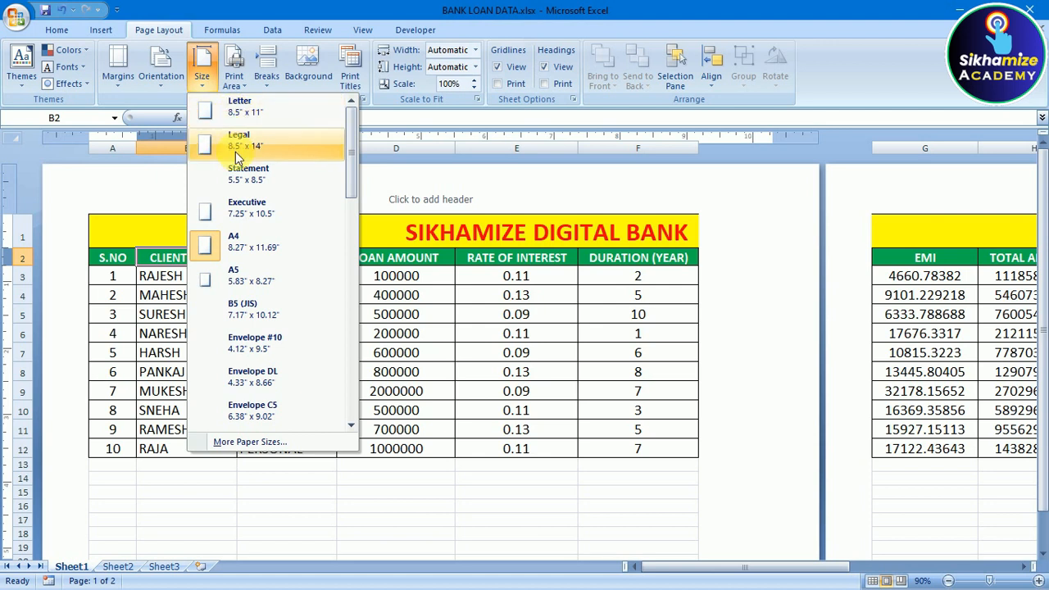
{"action": "left_click", "coordinate": [250, 255]}
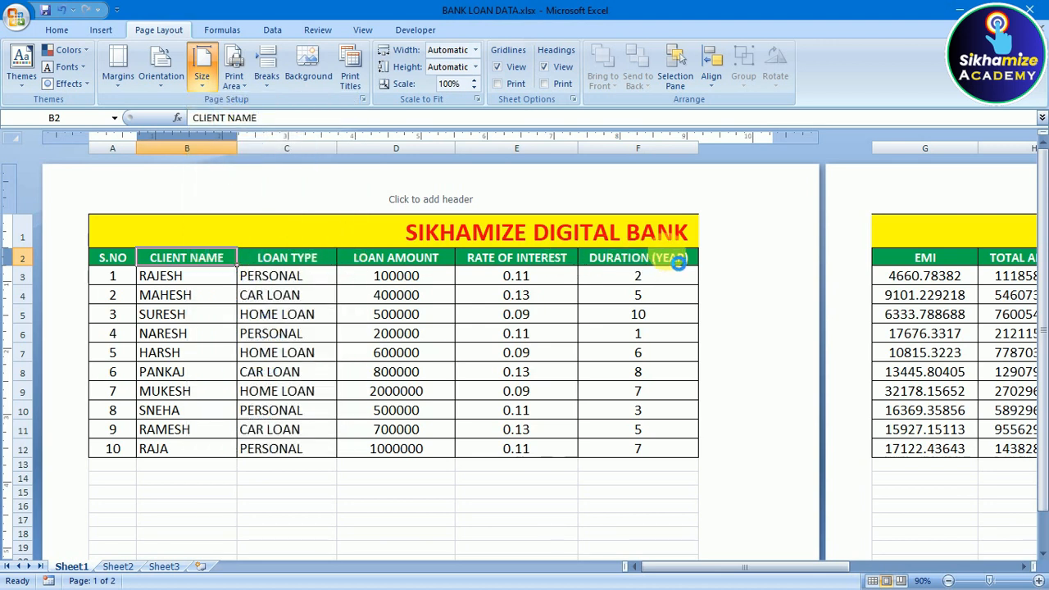
{"action": "scroll", "coordinate": [672, 257], "scroll_direction": "down", "scroll_amount": 8}
{"action": "scroll", "coordinate": [672, 258], "scroll_direction": "up", "scroll_amount": 8}
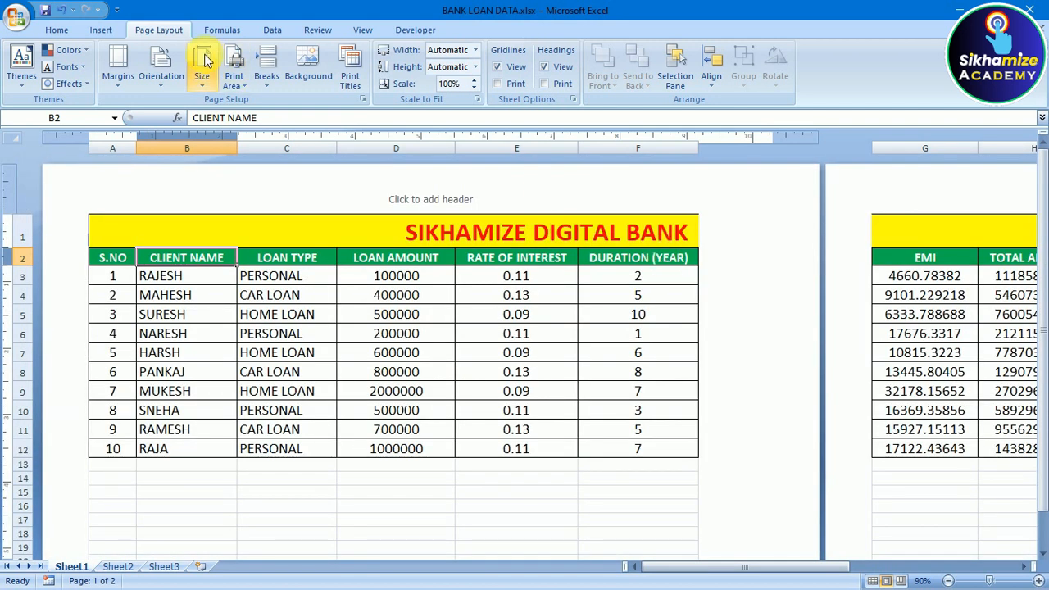
Set Sheet1's page orientation back to Portrait.
{"action": "left_click", "coordinate": [172, 84]}
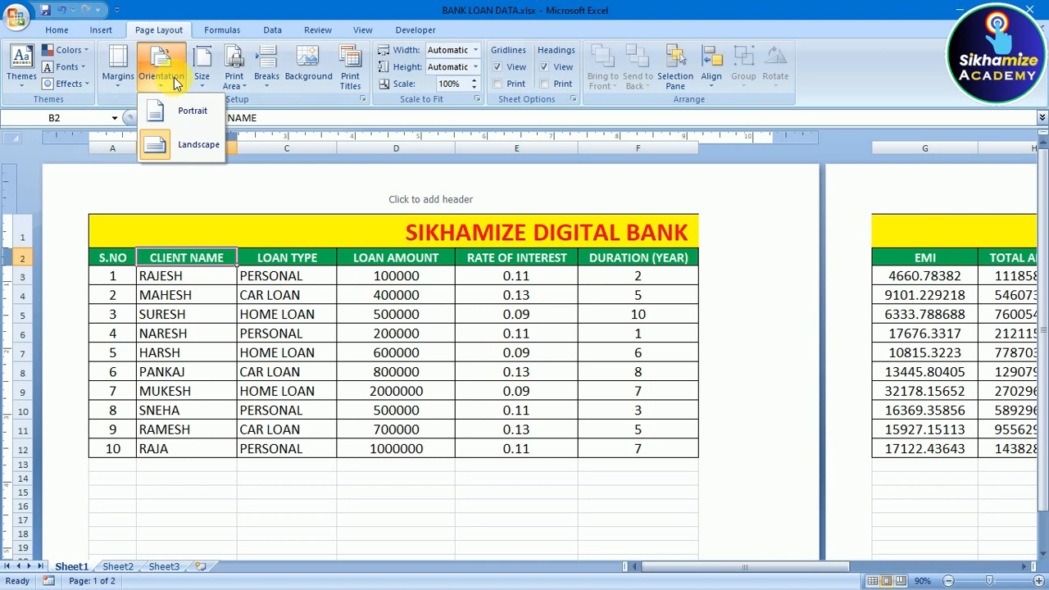
{"action": "left_click", "coordinate": [168, 108]}
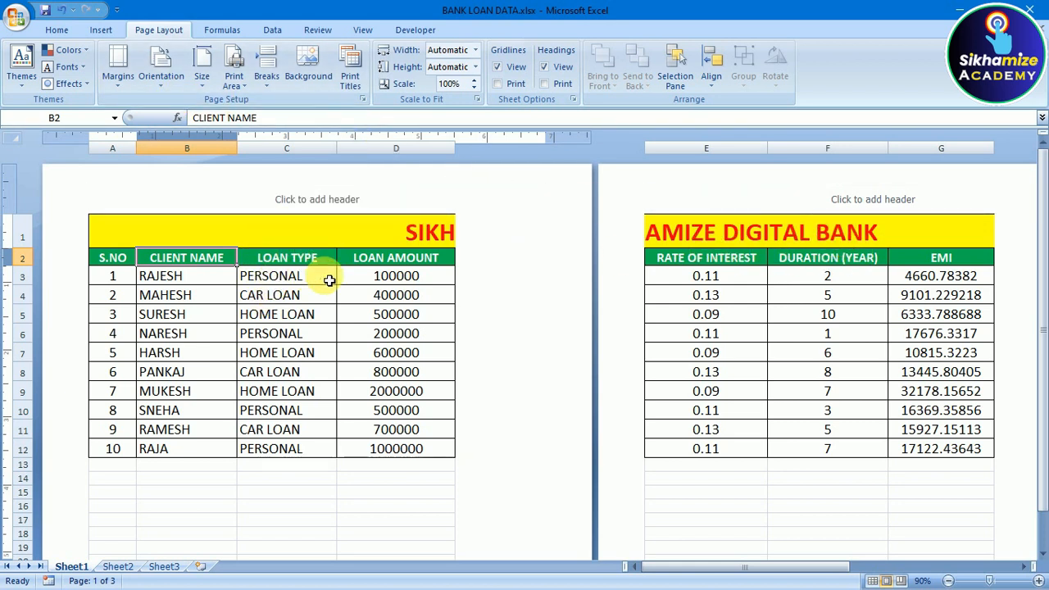
{"action": "left_click_drag", "start_coordinate": [780, 569], "coordinate": [697, 557]}
Preview the printout of the loan table through all of its pages and close the preview.
{"action": "left_click", "coordinate": [16, 16]}
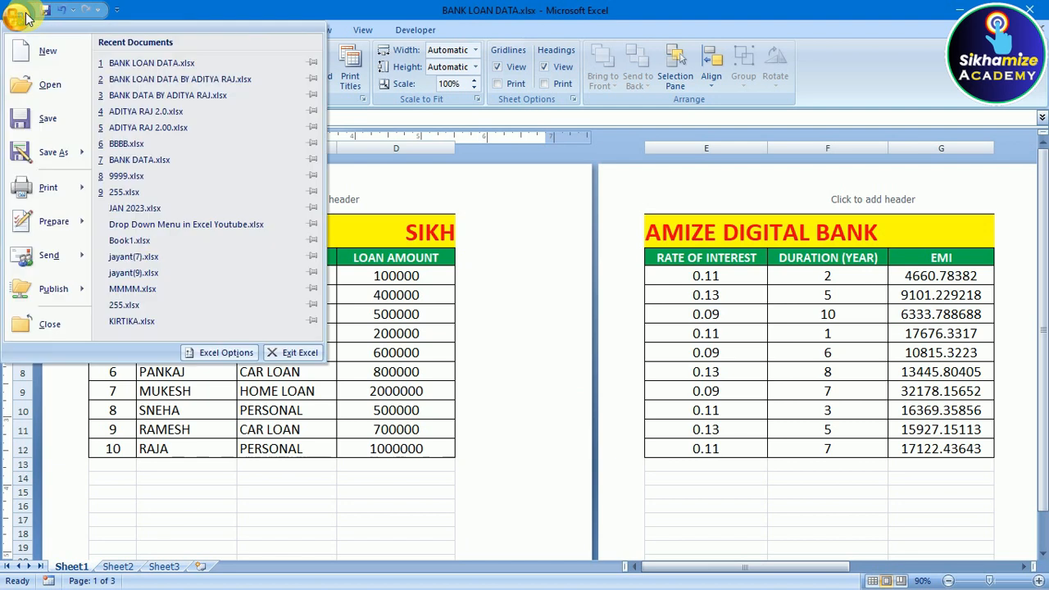
{"action": "mouse_move", "coordinate": [24, 188]}
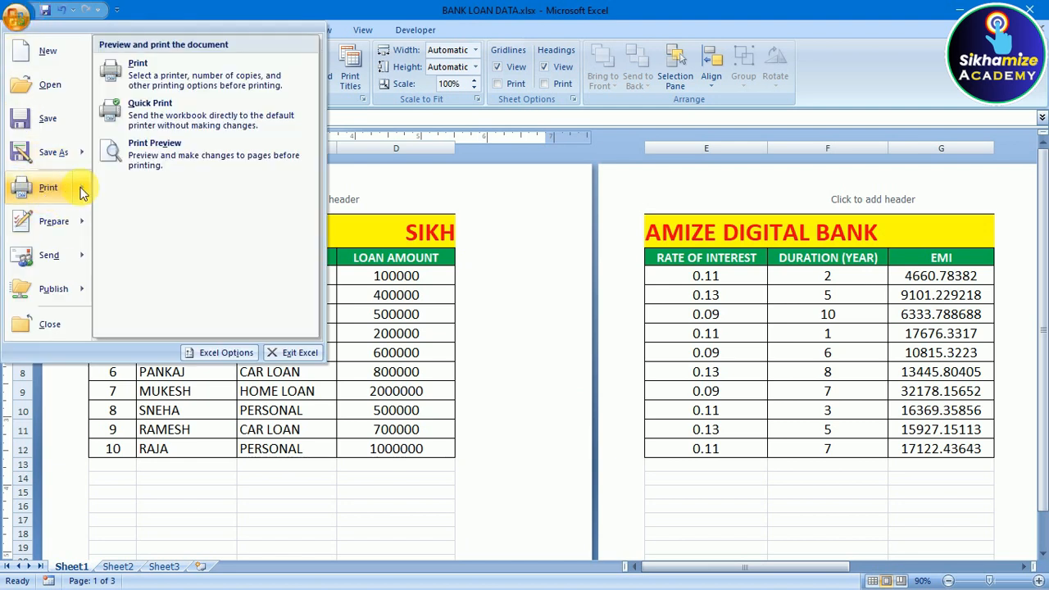
{"action": "left_click", "coordinate": [140, 173]}
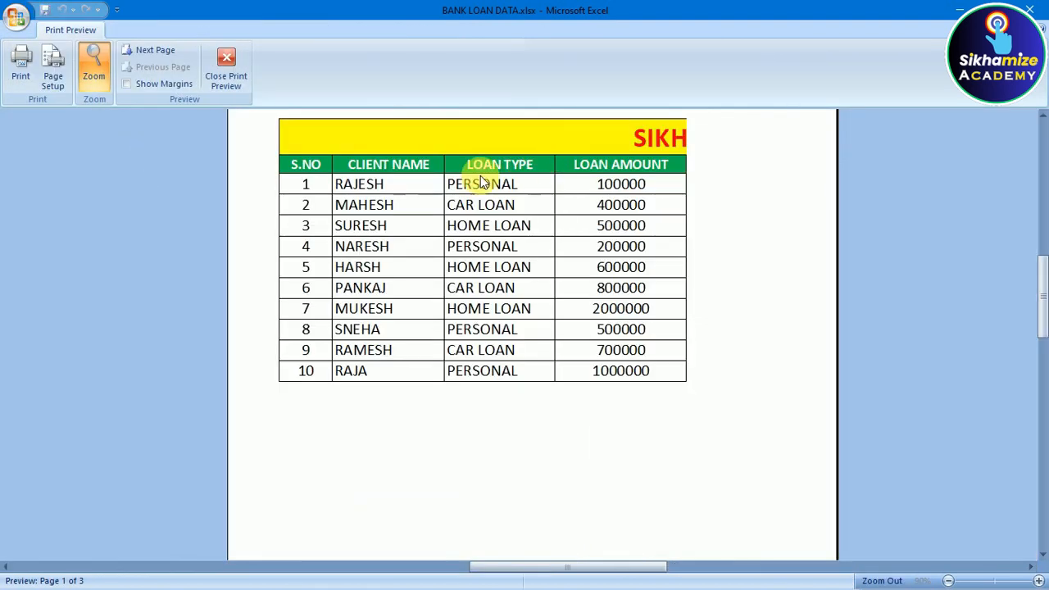
{"action": "scroll", "coordinate": [471, 314], "scroll_direction": "down", "scroll_amount": 3}
{"action": "scroll", "coordinate": [475, 304], "scroll_direction": "up", "scroll_amount": 4}
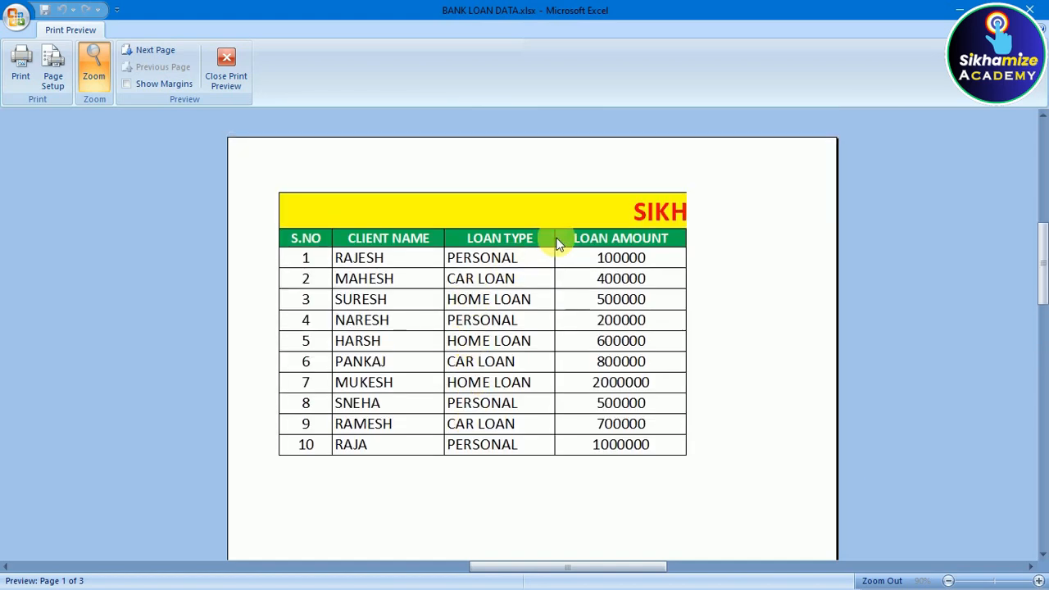
{"action": "left_click", "coordinate": [140, 52]}
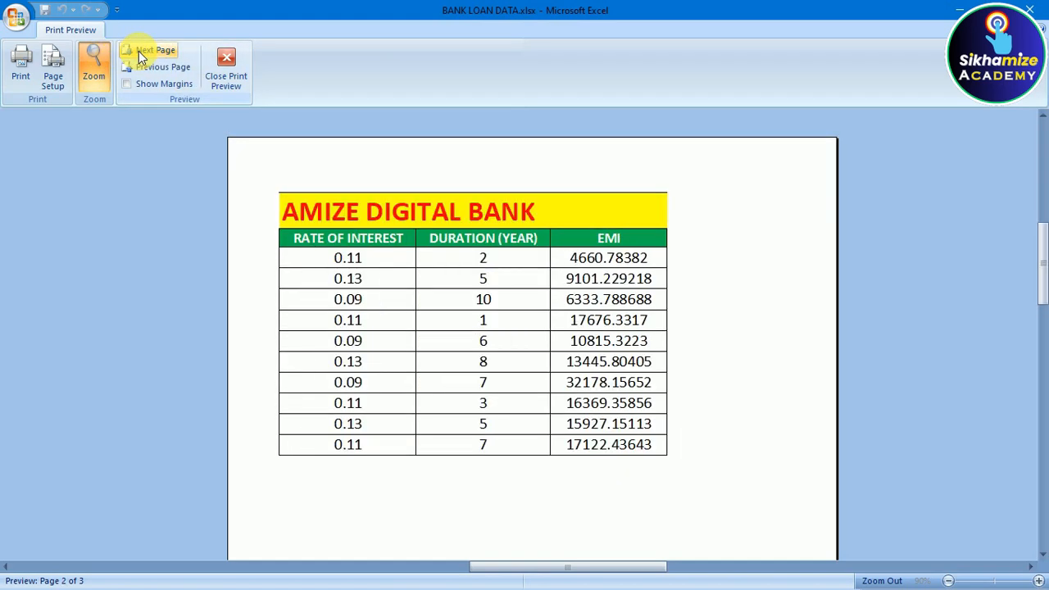
{"action": "left_click", "coordinate": [139, 52]}
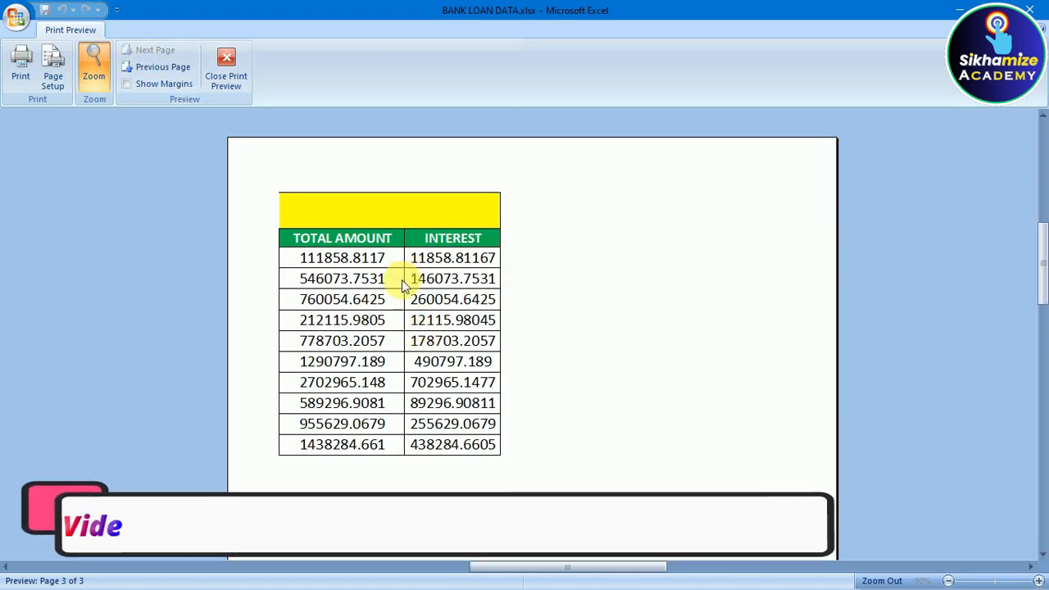
{"action": "left_click", "coordinate": [248, 82]}
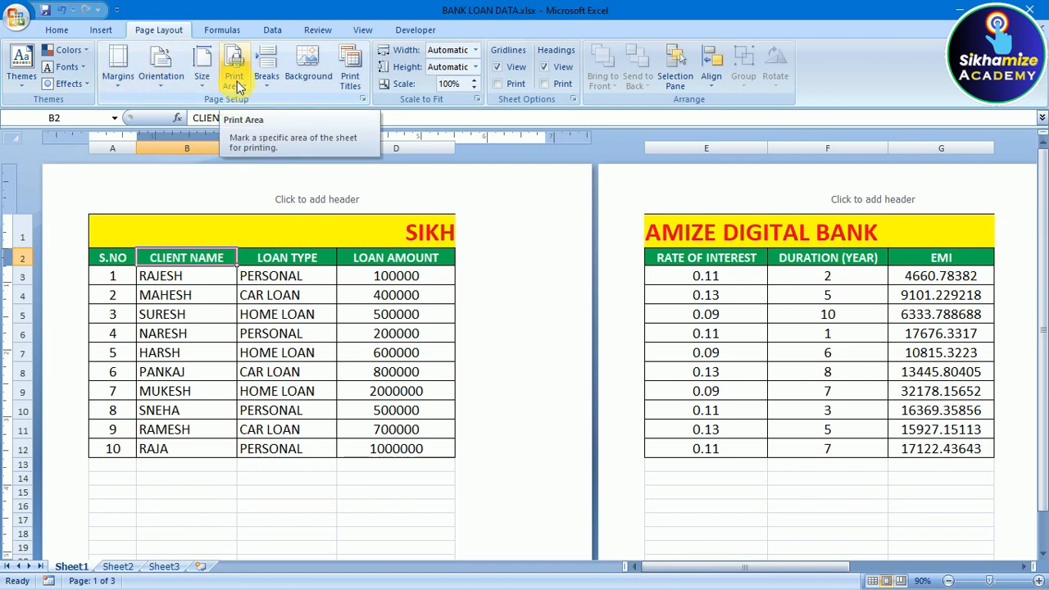
Switch Sheet1 to Normal view and examine the dashed page-break lines across and below the loan table.
{"action": "left_click", "coordinate": [361, 30]}
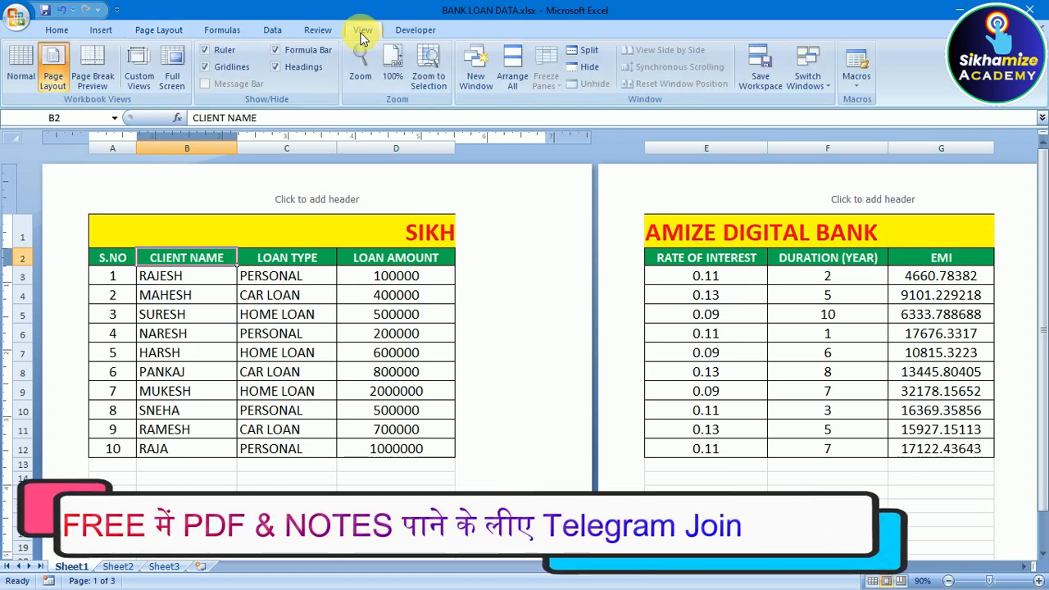
{"action": "left_click", "coordinate": [21, 66]}
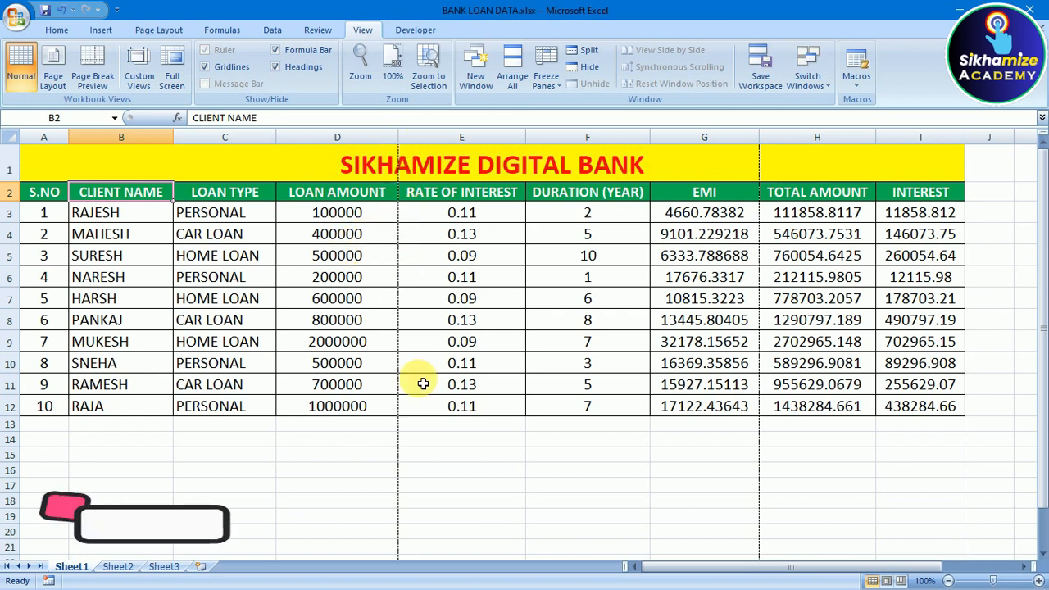
{"action": "scroll", "coordinate": [376, 324], "scroll_direction": "down", "scroll_amount": 8}
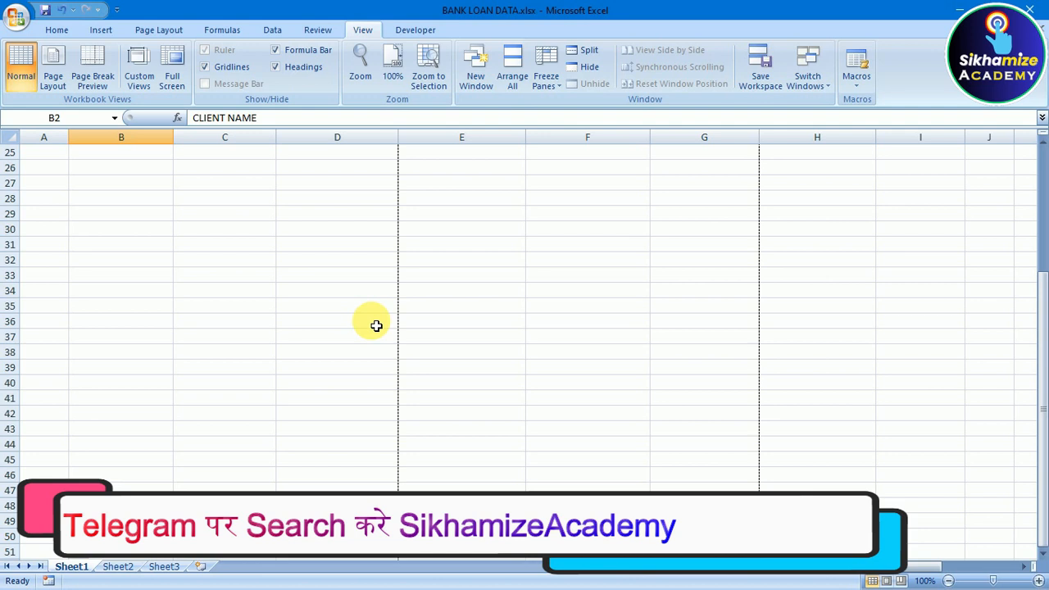
{"action": "scroll", "coordinate": [376, 325], "scroll_direction": "down", "scroll_amount": 20}
{"action": "scroll", "coordinate": [376, 326], "scroll_direction": "up", "scroll_amount": 16}
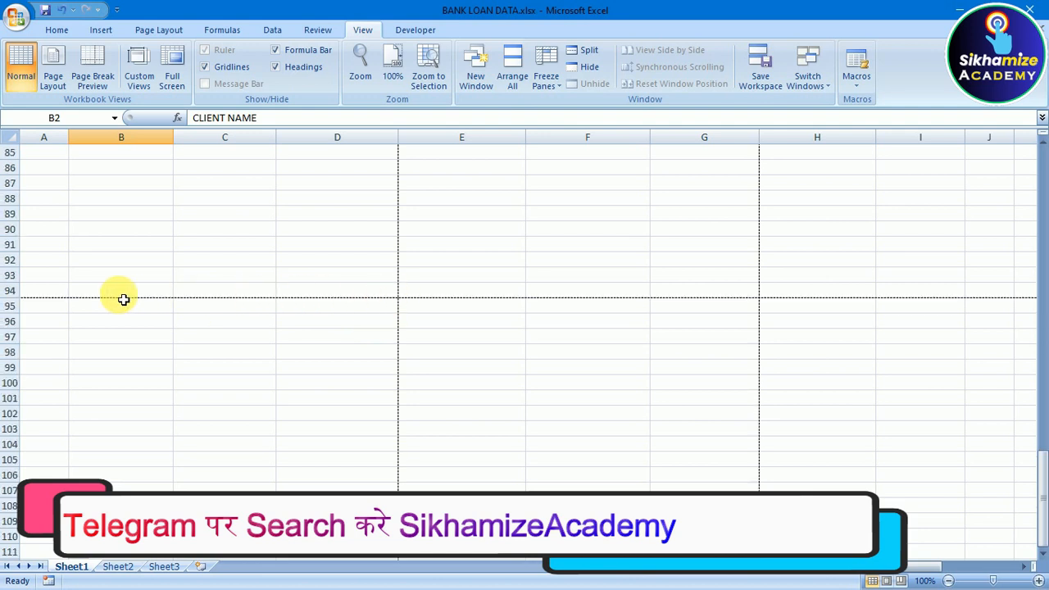
{"action": "scroll", "coordinate": [131, 303], "scroll_direction": "up", "scroll_amount": 20}
{"action": "scroll", "coordinate": [278, 260], "scroll_direction": "down", "scroll_amount": 16}
{"action": "scroll", "coordinate": [277, 260], "scroll_direction": "up", "scroll_amount": 5}
{"action": "scroll", "coordinate": [279, 278], "scroll_direction": "down", "scroll_amount": 1}
{"action": "scroll", "coordinate": [281, 297], "scroll_direction": "up", "scroll_amount": 12}
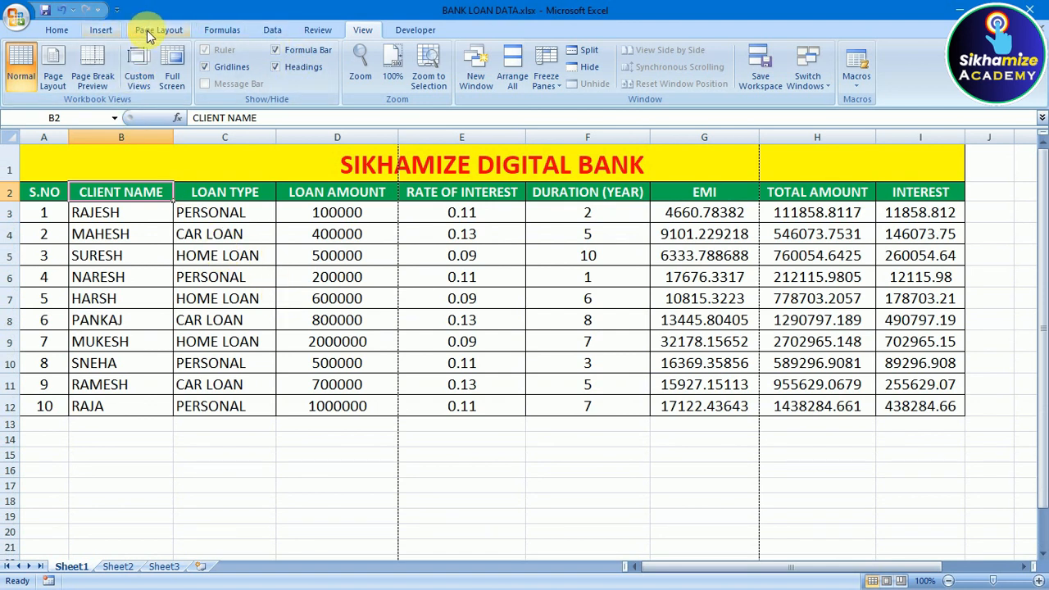
Set the LOAN TYPE, LOAN AMOUNT and RATE OF INTEREST columns, cells C2:E12, as the print area.
{"action": "left_click", "coordinate": [148, 30]}
{"action": "left_click_drag", "start_coordinate": [194, 198], "coordinate": [454, 410]}
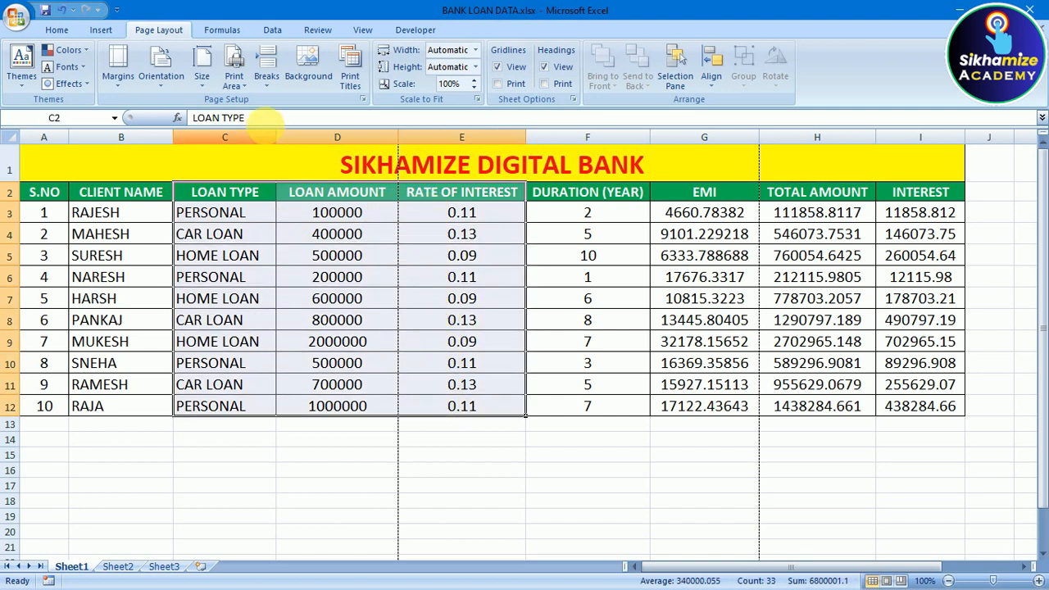
{"action": "left_click", "coordinate": [236, 85]}
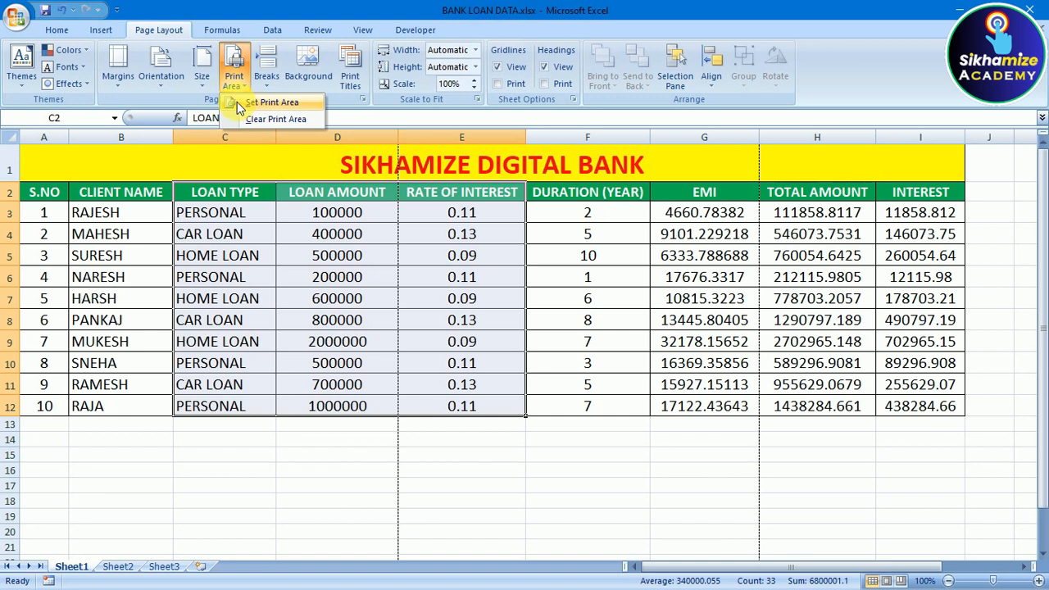
{"action": "left_click", "coordinate": [274, 105]}
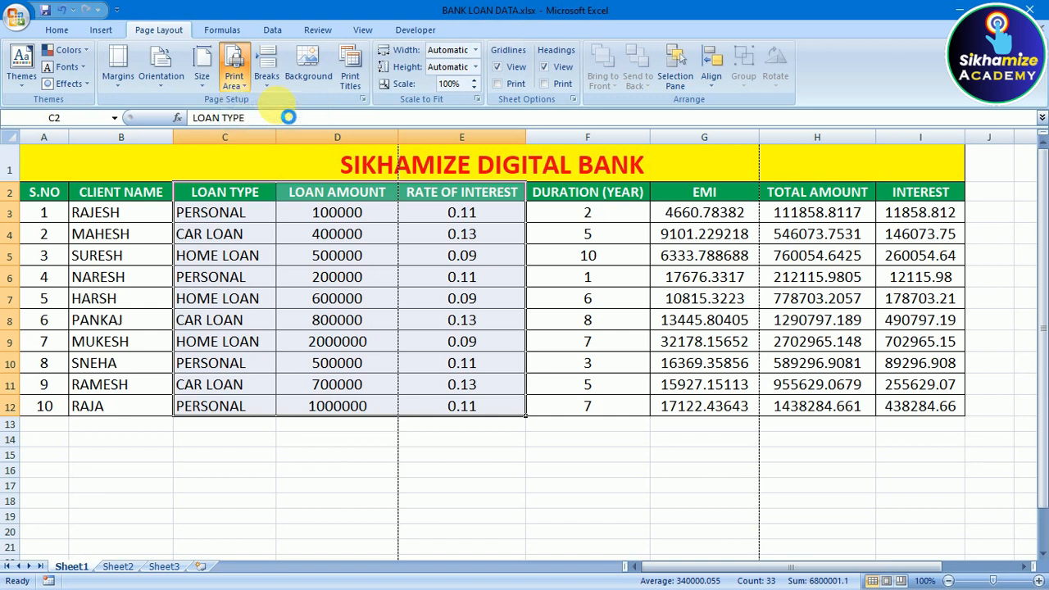
{"action": "left_click", "coordinate": [346, 442]}
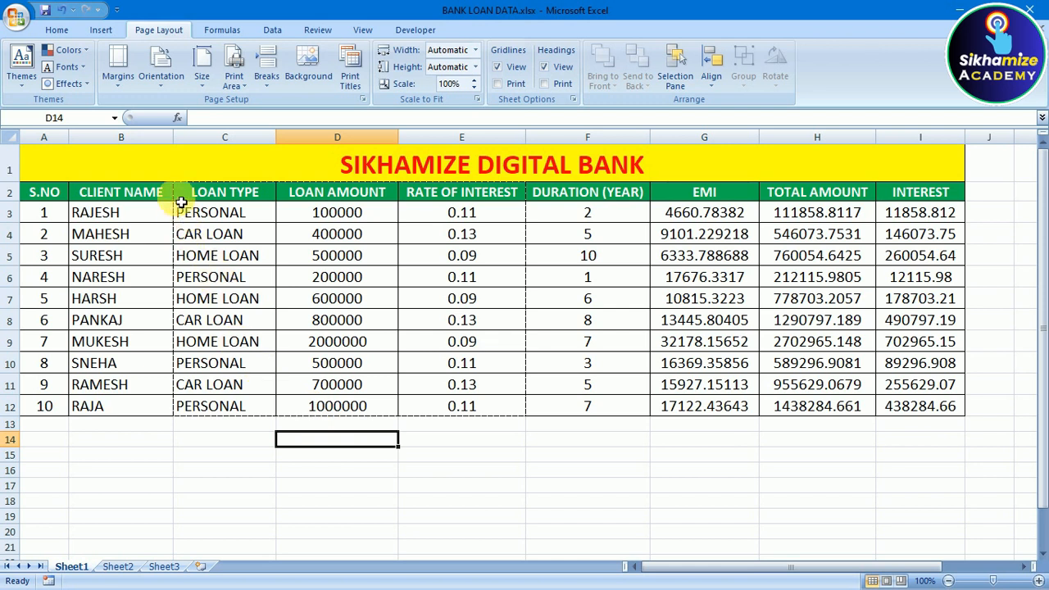
Open the print preview to check the print area set on Sheet1.
{"action": "left_click", "coordinate": [8, 16]}
{"action": "mouse_move", "coordinate": [46, 187]}
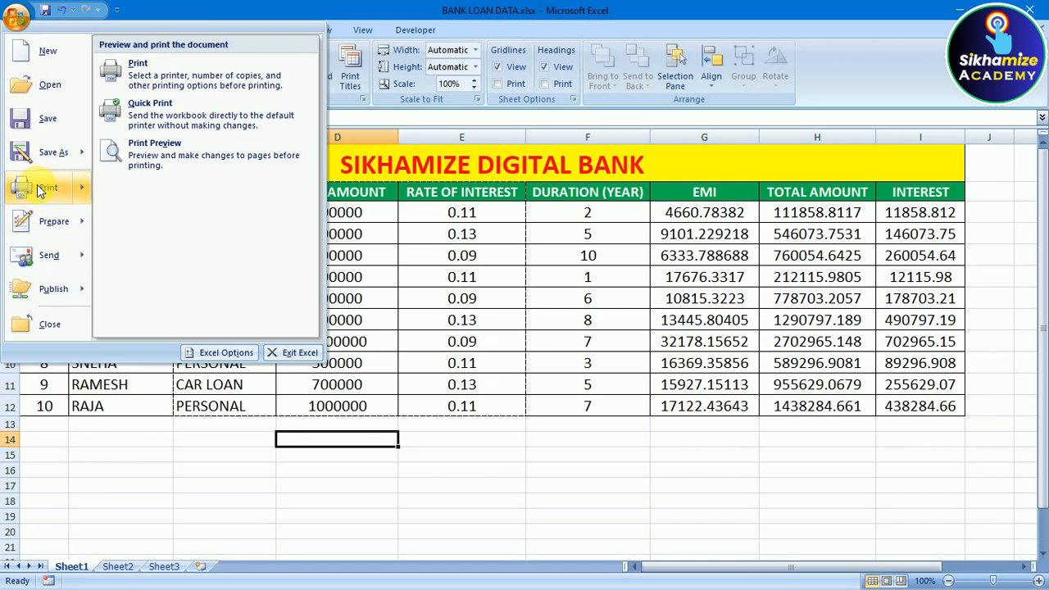
{"action": "left_click", "coordinate": [118, 176]}
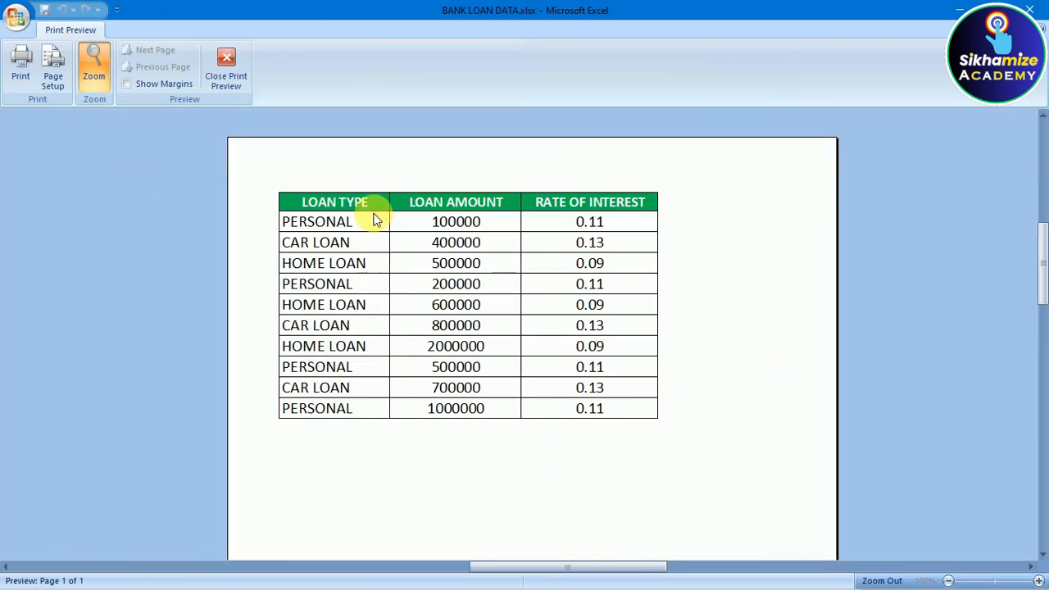
Examine the print area's loan type, amount and interest rate columns in the print preview and close it.
{"action": "left_click", "coordinate": [443, 223]}
{"action": "left_click", "coordinate": [461, 218]}
{"action": "scroll", "coordinate": [479, 215], "scroll_direction": "up", "scroll_amount": 3}
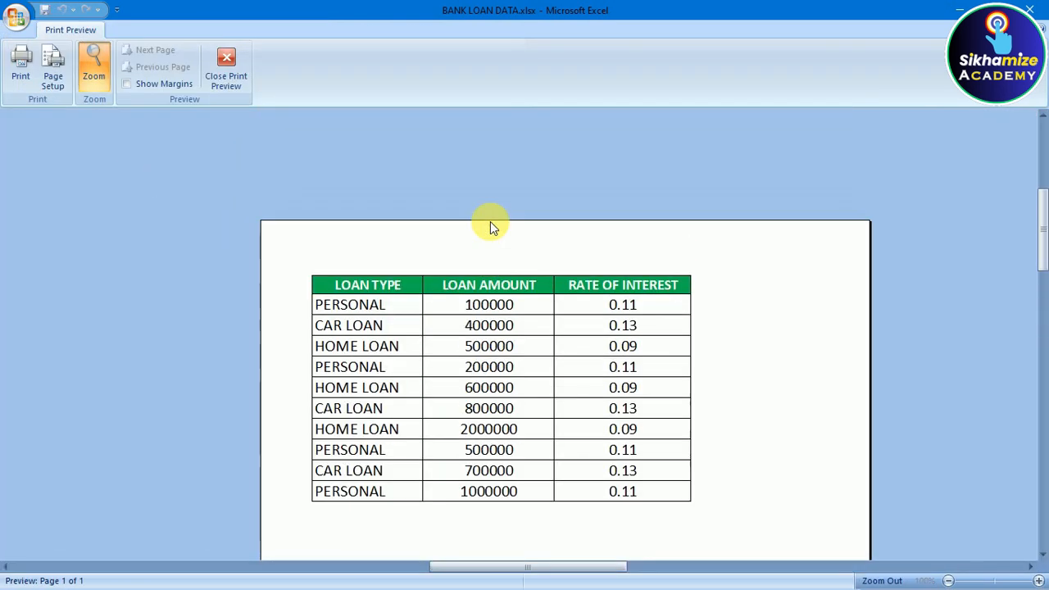
{"action": "scroll", "coordinate": [632, 278], "scroll_direction": "down", "scroll_amount": 1}
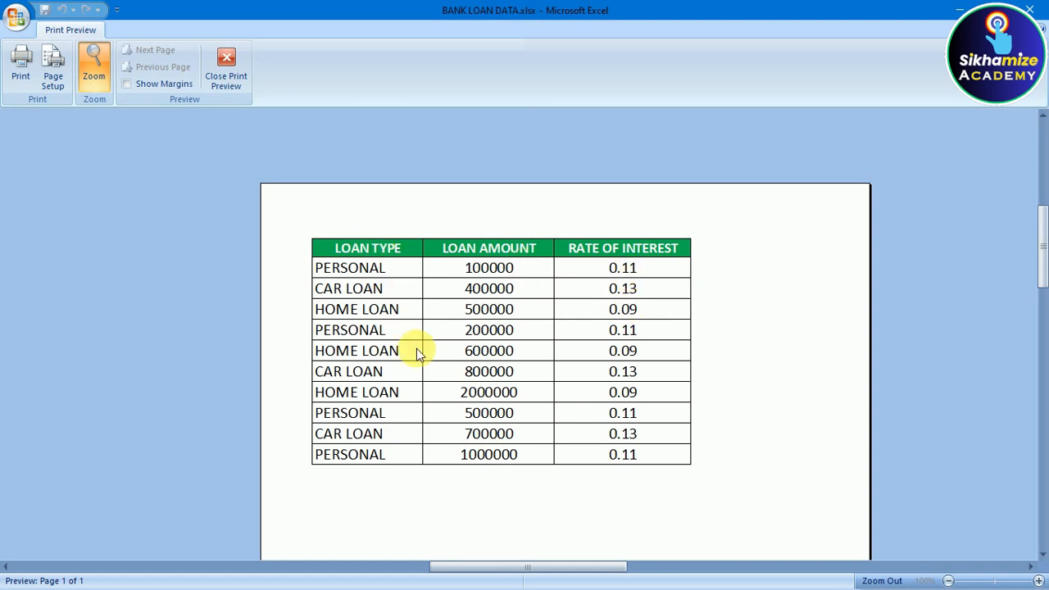
{"action": "left_click", "coordinate": [225, 69]}
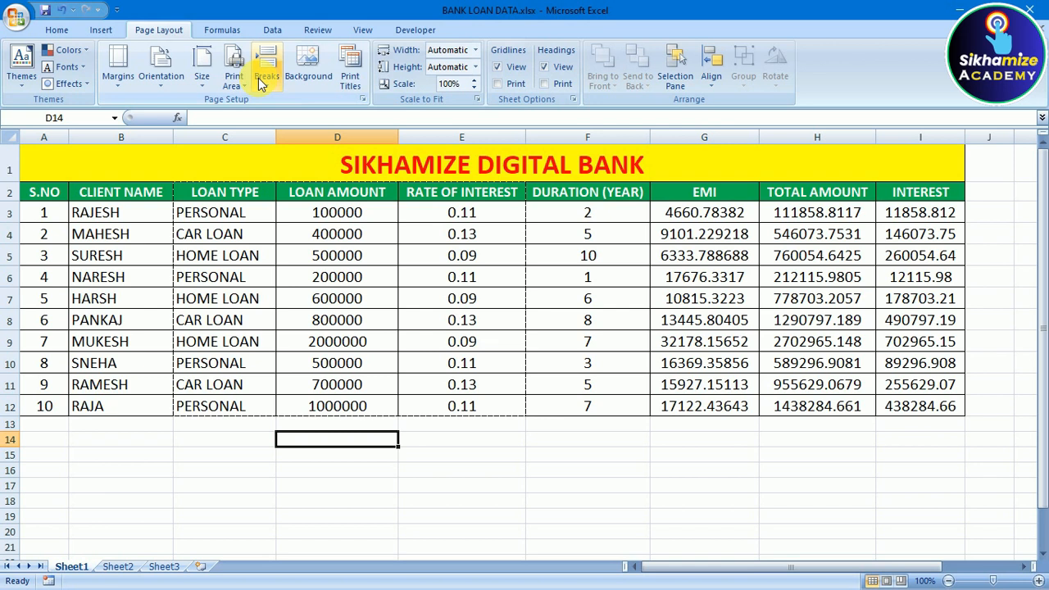
Clear the print area set on Sheet1.
{"action": "left_click", "coordinate": [234, 75]}
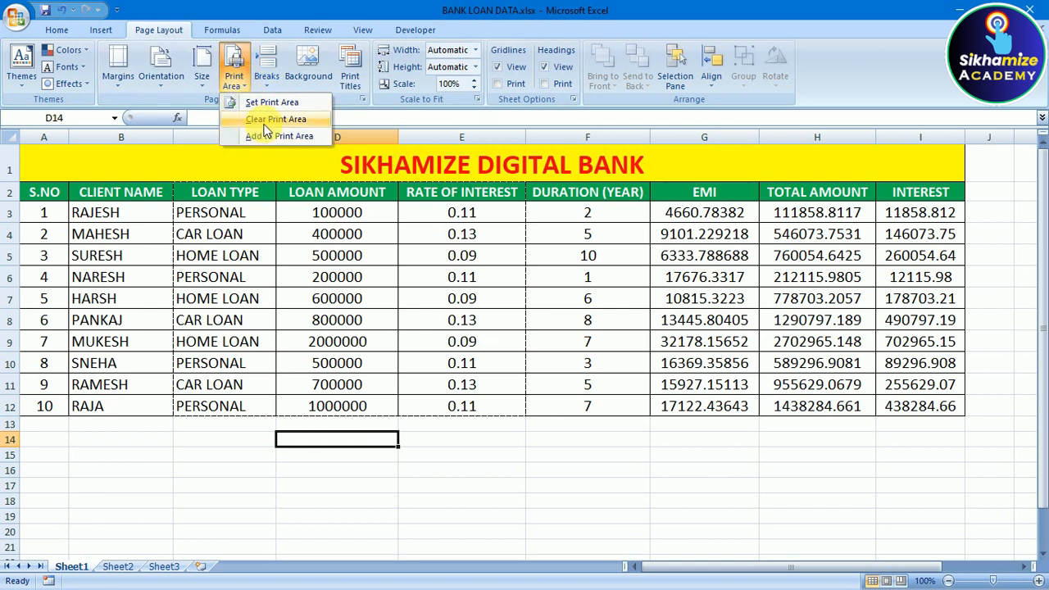
{"action": "left_click", "coordinate": [276, 121]}
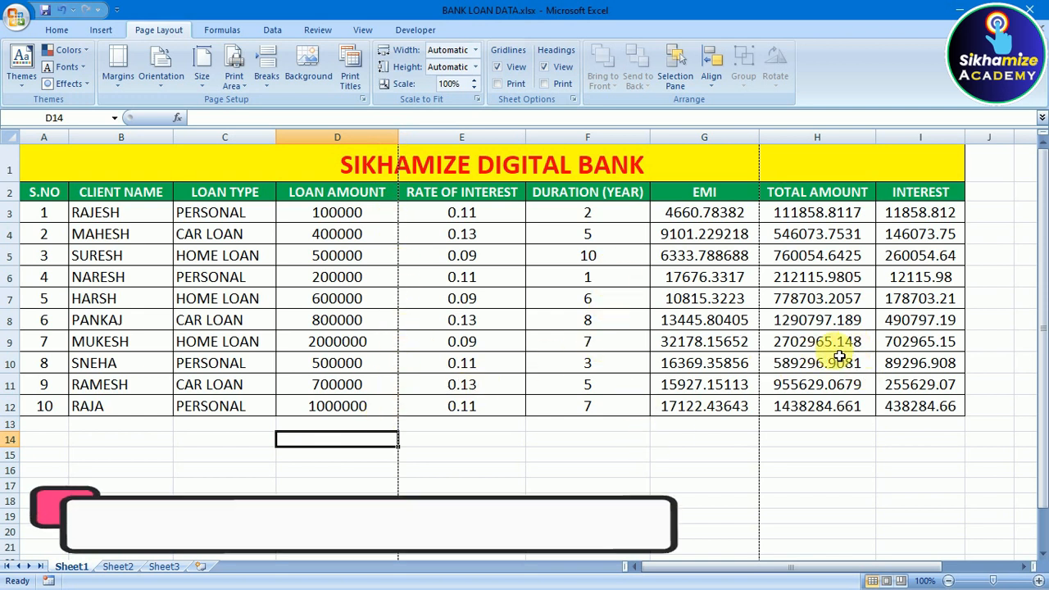
Insert a page break at cell C8 of the loan table.
{"action": "left_click", "coordinate": [342, 322]}
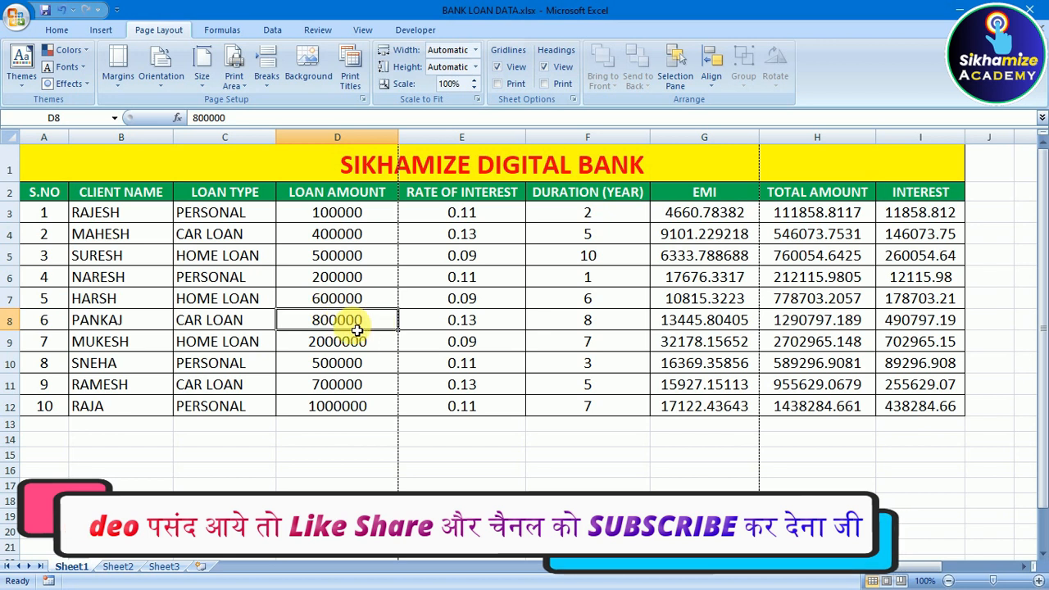
{"action": "left_click", "coordinate": [215, 322]}
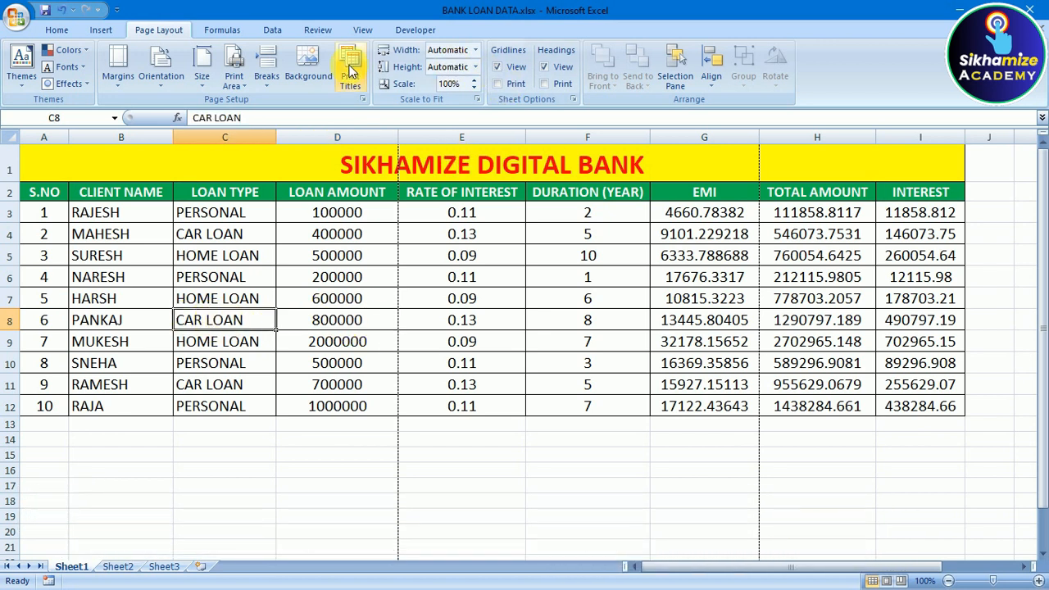
{"action": "left_click", "coordinate": [269, 77]}
{"action": "left_click", "coordinate": [268, 70]}
{"action": "left_click", "coordinate": [268, 70]}
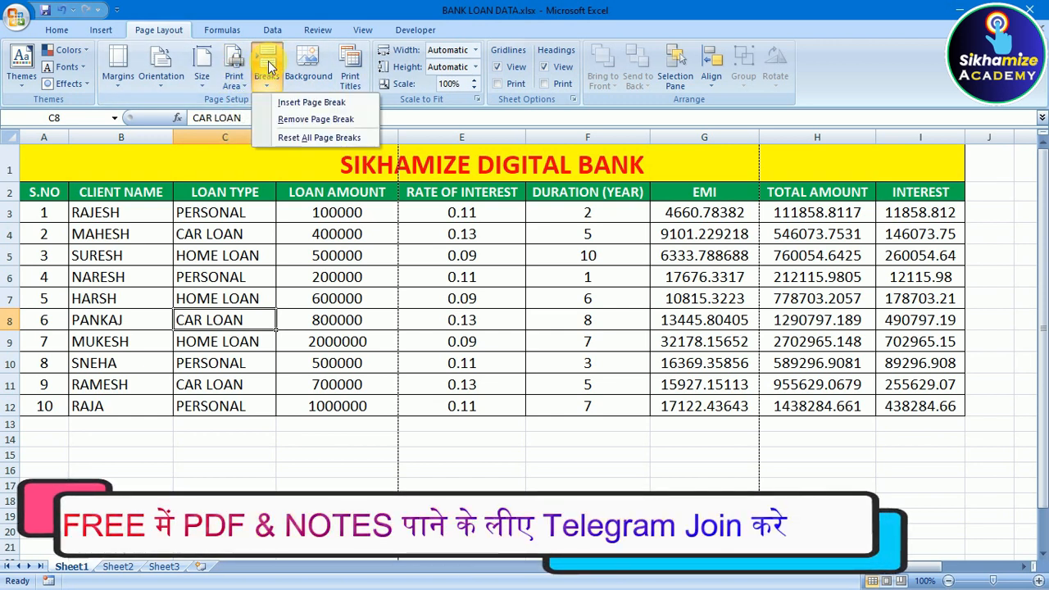
{"action": "left_click", "coordinate": [348, 117]}
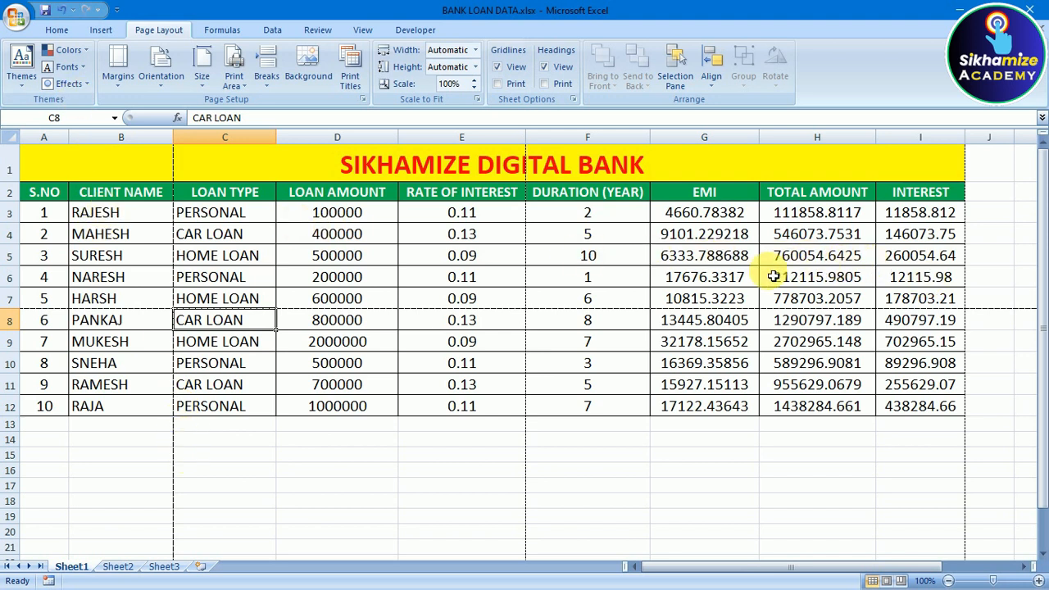
Check how the page break at C8 splits the loan table across the print preview pages and close the preview.
{"action": "left_click", "coordinate": [161, 65]}
{"action": "key", "text": "Escape"}
{"action": "left_click", "coordinate": [17, 18]}
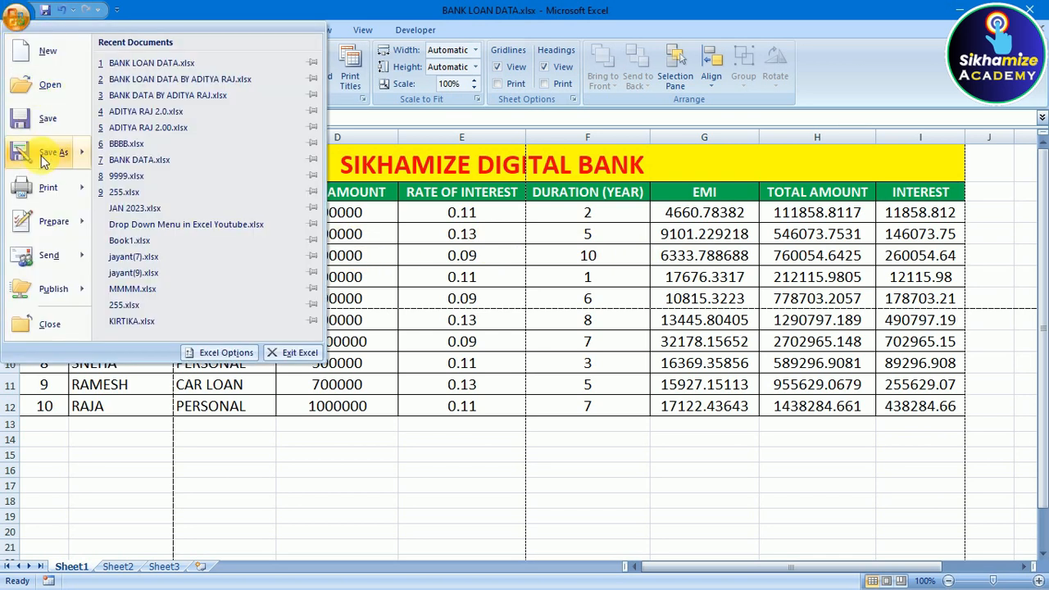
{"action": "mouse_move", "coordinate": [56, 203]}
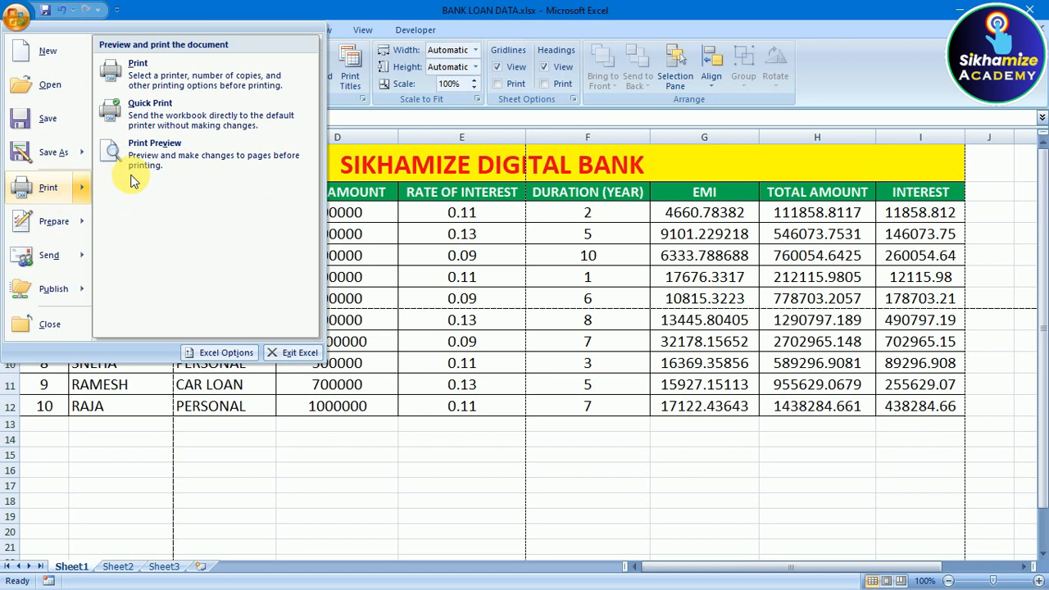
{"action": "left_click", "coordinate": [143, 220]}
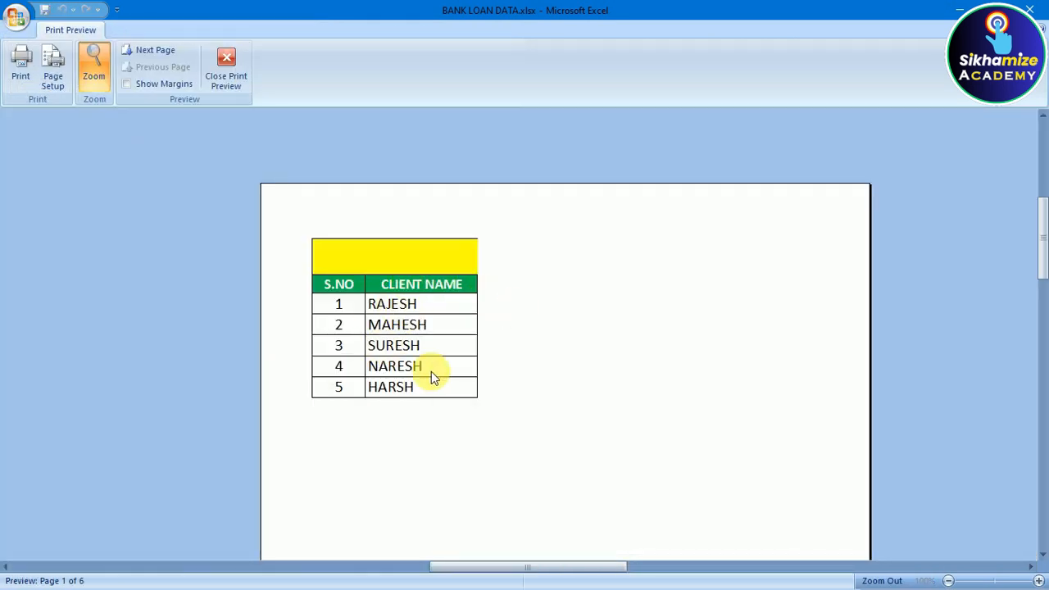
{"action": "left_click", "coordinate": [155, 51]}
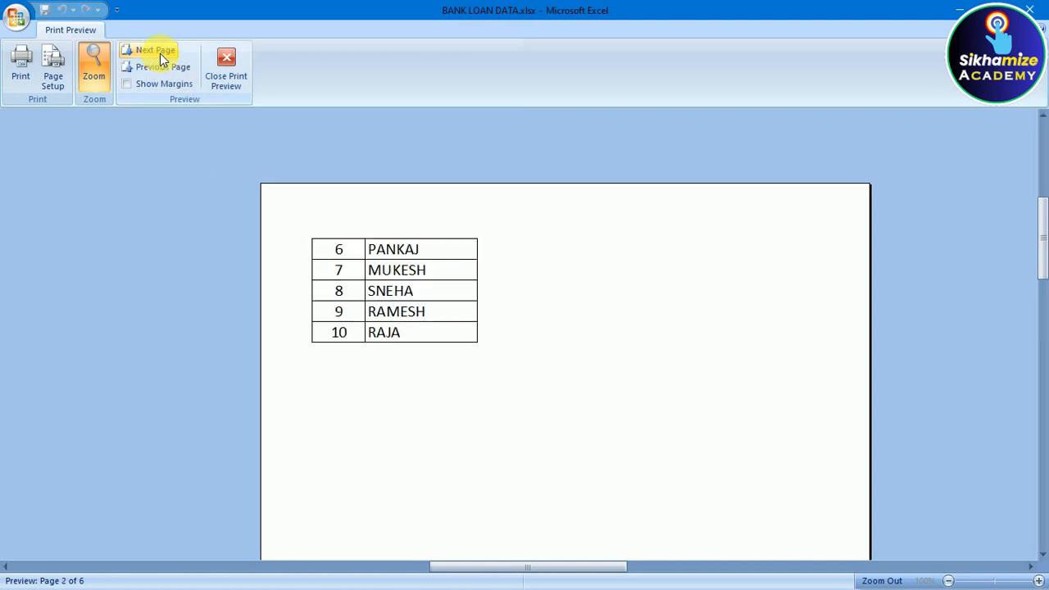
{"action": "left_click", "coordinate": [160, 53]}
{"action": "left_click", "coordinate": [160, 53]}
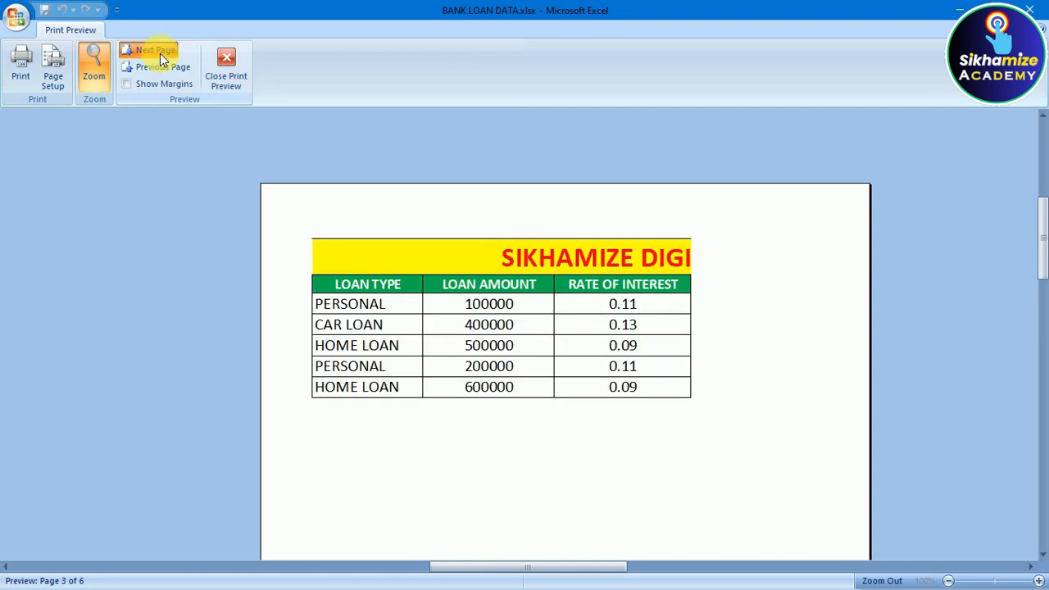
{"action": "left_click", "coordinate": [160, 54]}
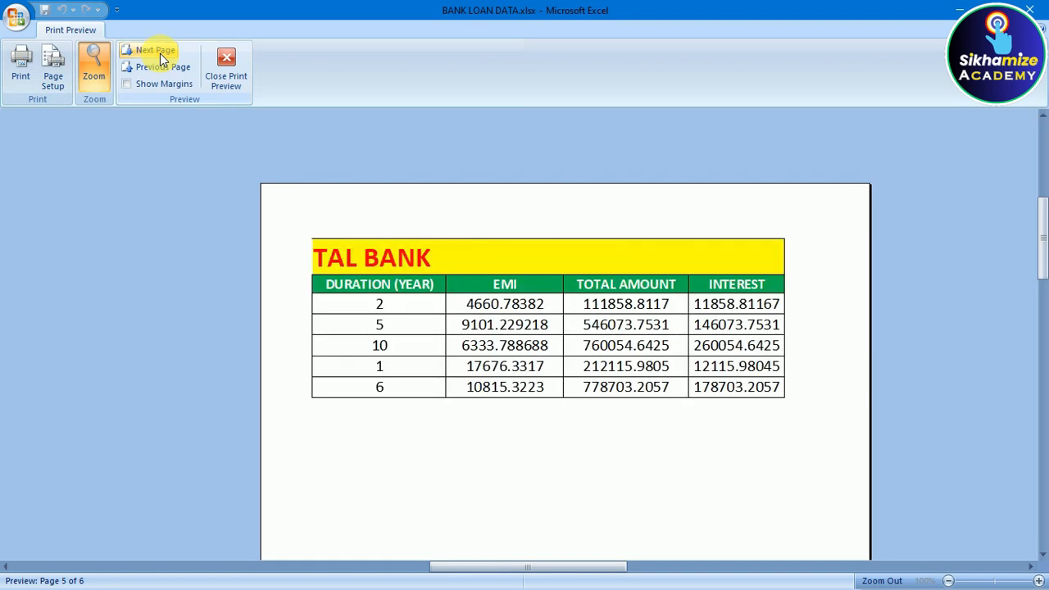
{"action": "left_click", "coordinate": [159, 53]}
{"action": "left_click", "coordinate": [227, 57]}
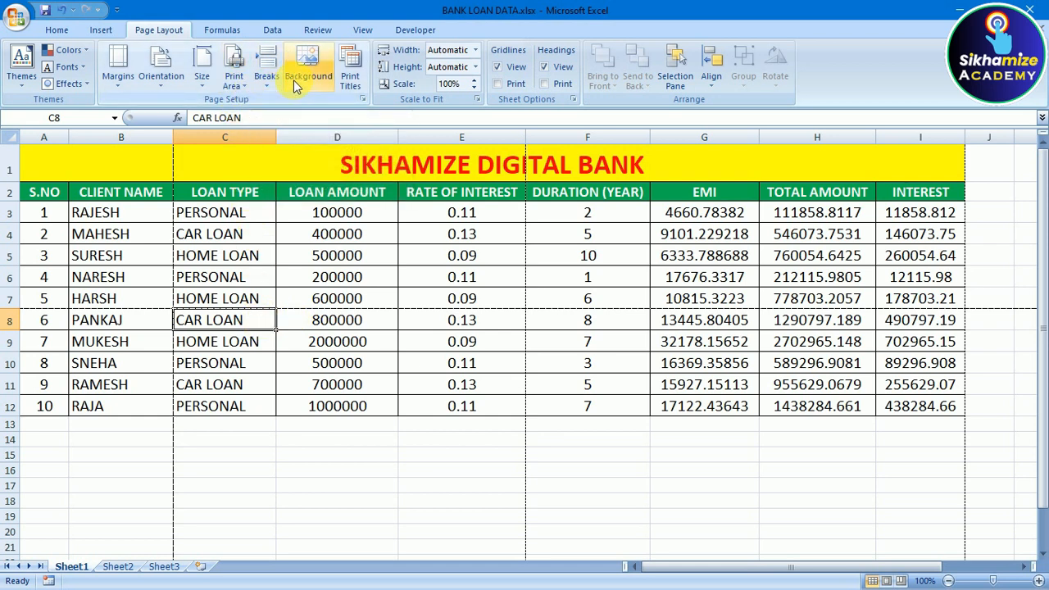
Remove the page break at cell C8.
{"action": "left_click", "coordinate": [267, 76]}
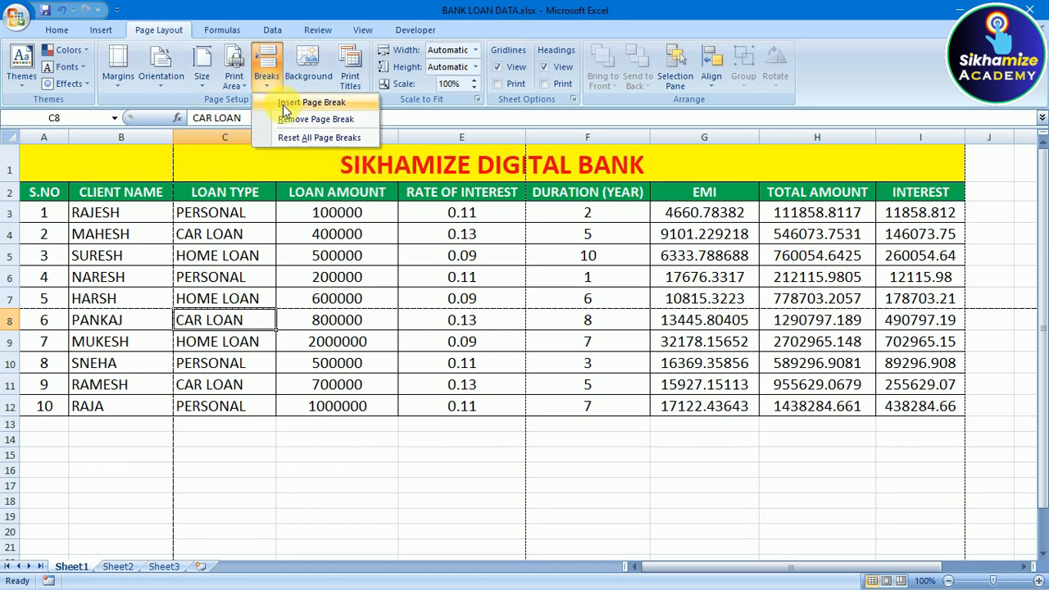
{"action": "left_click", "coordinate": [317, 119]}
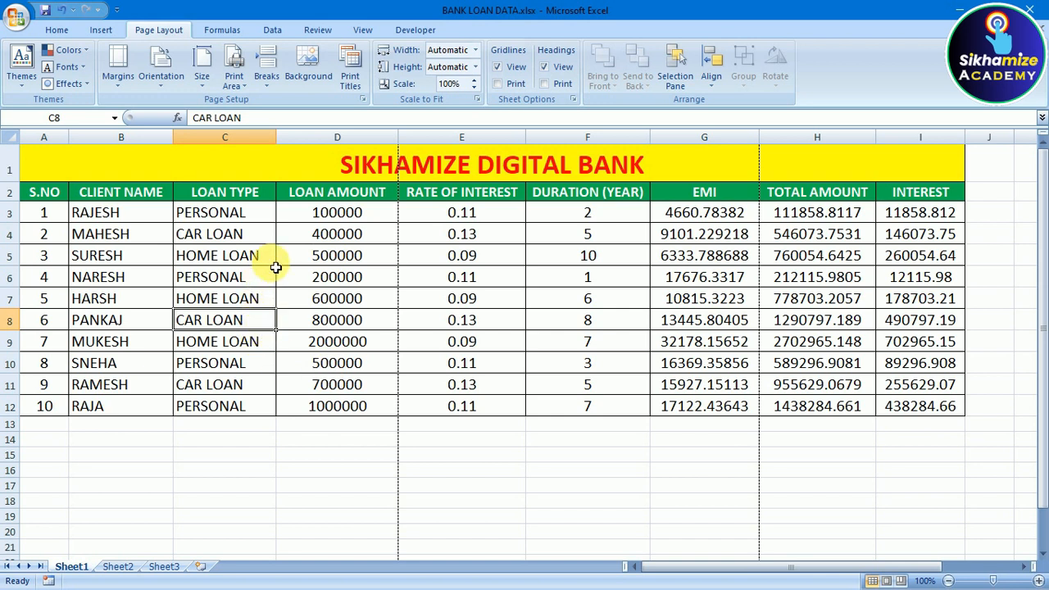
Insert a picture from the Sikhamize Academy folder on the Desktop as the sheet background.
{"action": "left_click", "coordinate": [313, 63]}
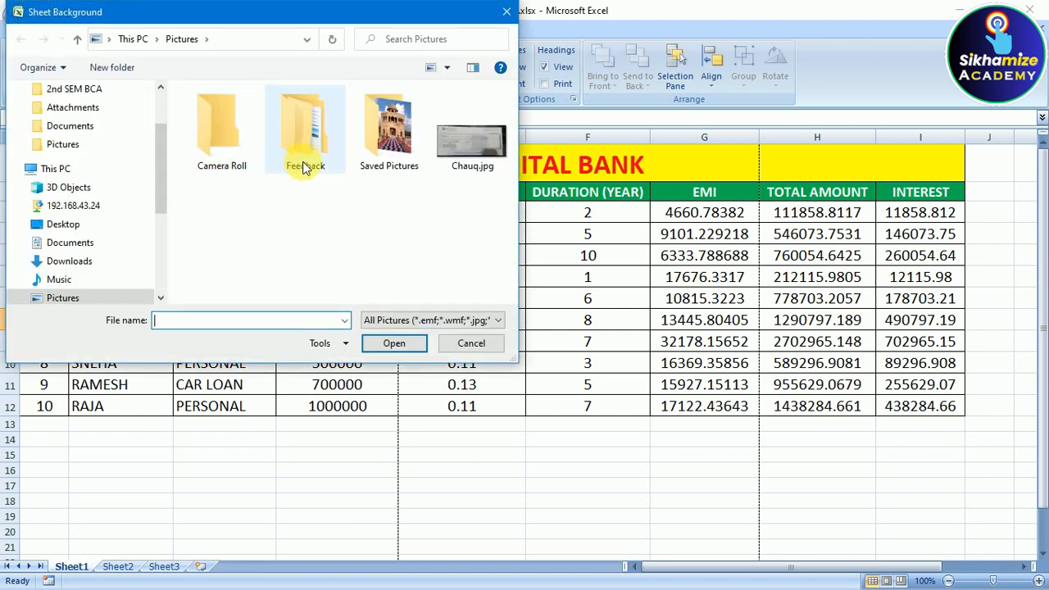
{"action": "left_click", "coordinate": [84, 229]}
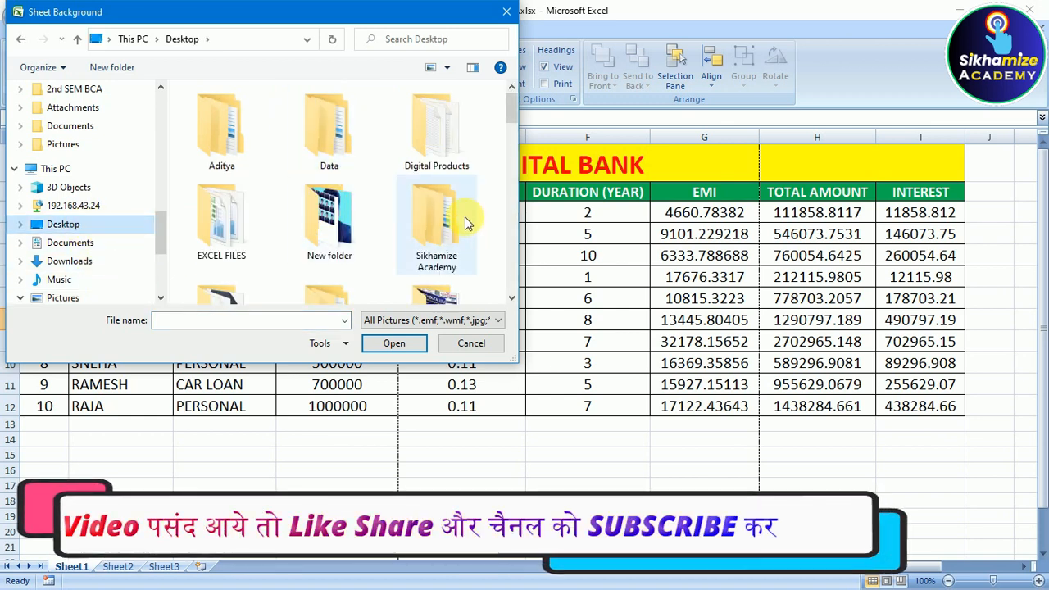
{"action": "double_click", "coordinate": [443, 233]}
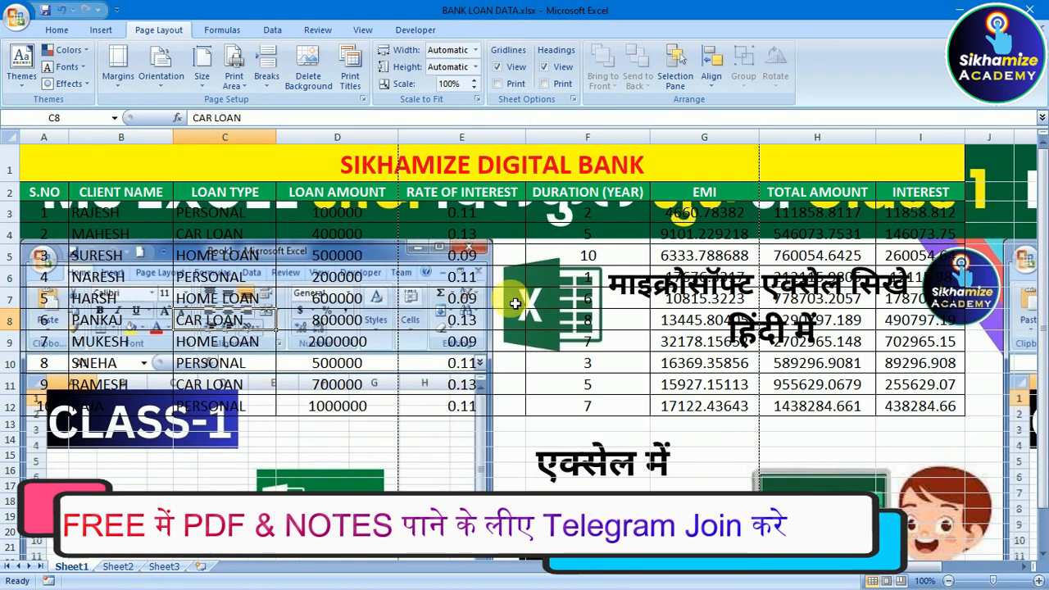
Examine how the background picture repeats behind the loan table at zoom levels between 50% and 110%.
{"action": "scroll", "coordinate": [720, 350], "scroll_direction": "down", "scroll_amount": 8}
{"action": "scroll", "coordinate": [721, 350], "scroll_direction": "up", "scroll_amount": 8}
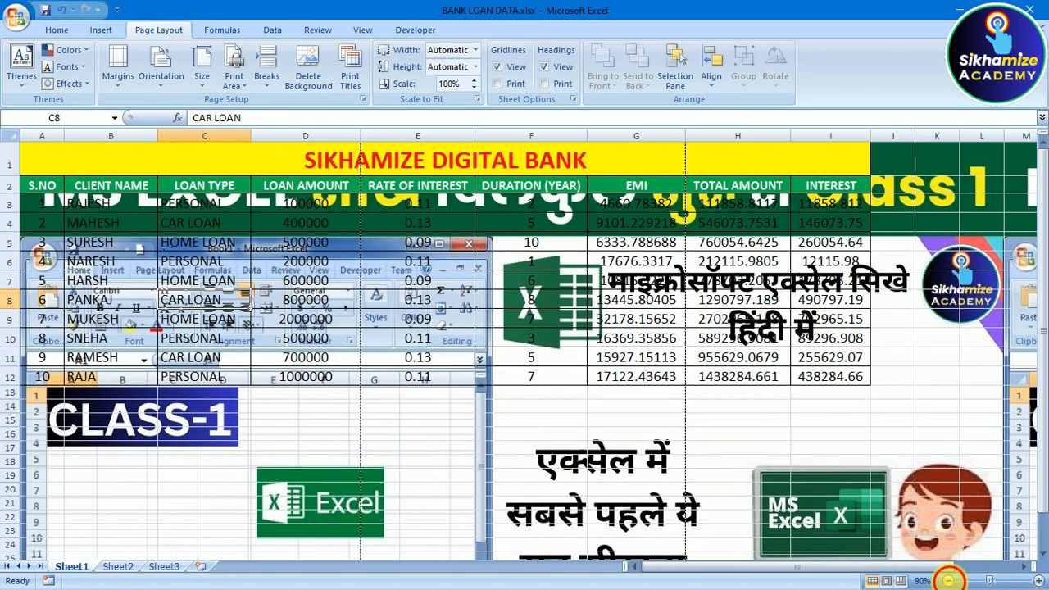
{"action": "left_click", "coordinate": [948, 581]}
{"action": "left_click", "coordinate": [948, 581]}
{"action": "left_click", "coordinate": [948, 581]}
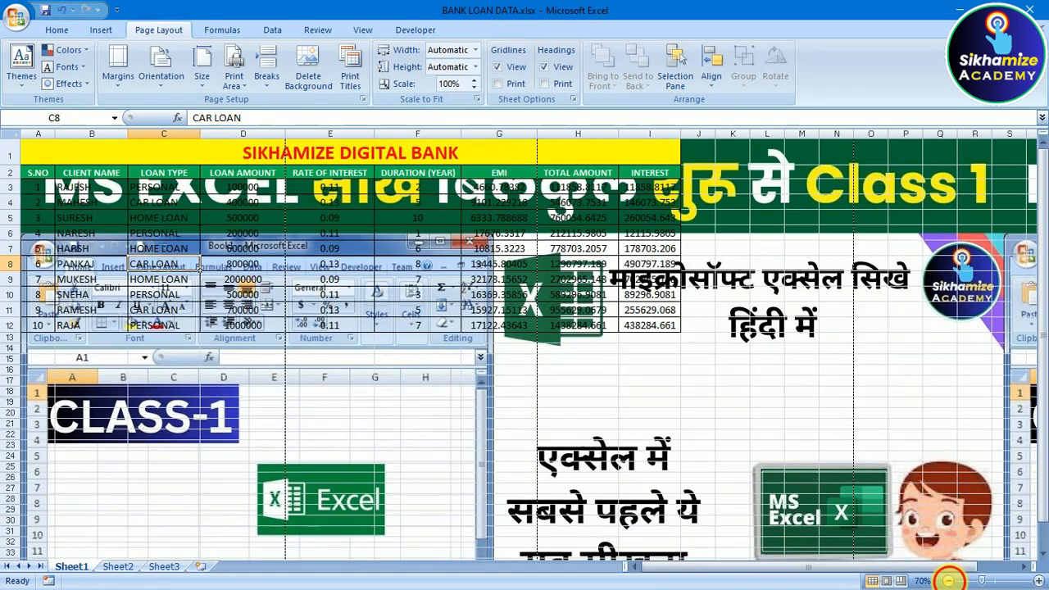
{"action": "left_click", "coordinate": [948, 581]}
{"action": "left_click", "coordinate": [948, 581]}
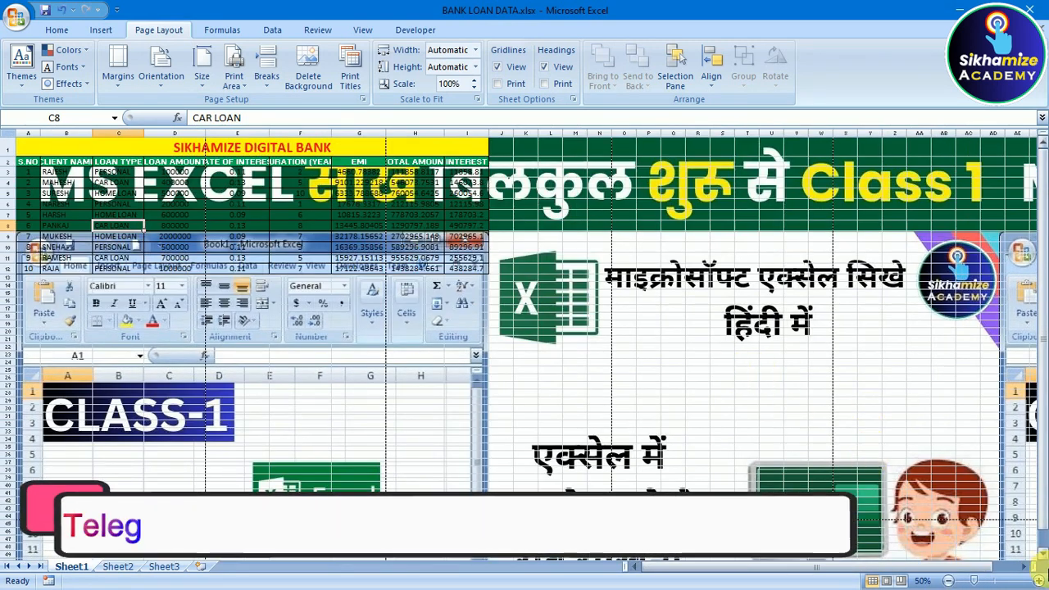
{"action": "left_click", "coordinate": [1038, 578]}
{"action": "left_click", "coordinate": [1038, 581]}
{"action": "left_click", "coordinate": [1039, 580]}
{"action": "left_click", "coordinate": [1038, 580]}
{"action": "left_click", "coordinate": [1038, 580]}
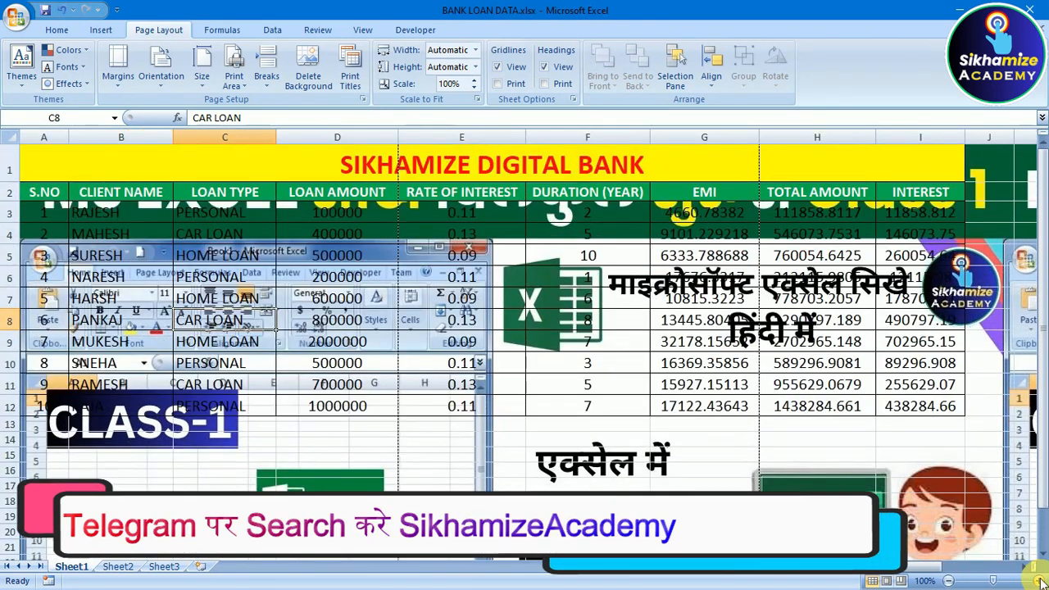
{"action": "left_click", "coordinate": [1038, 581]}
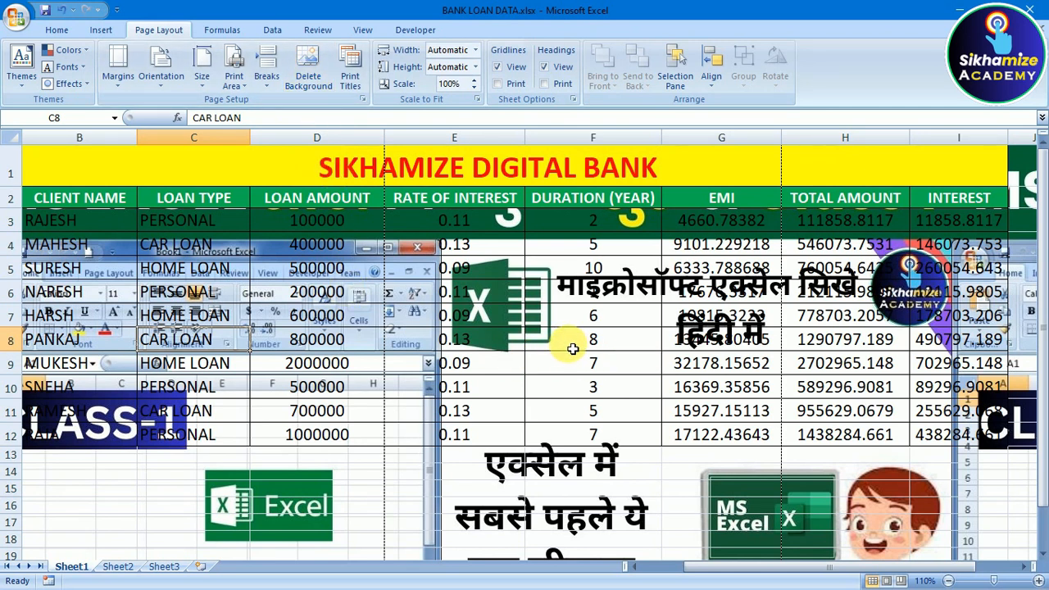
Check the sheet's printout for the background picture in the print preview, and delete the background from Sheet1.
{"action": "left_click", "coordinate": [6, 12]}
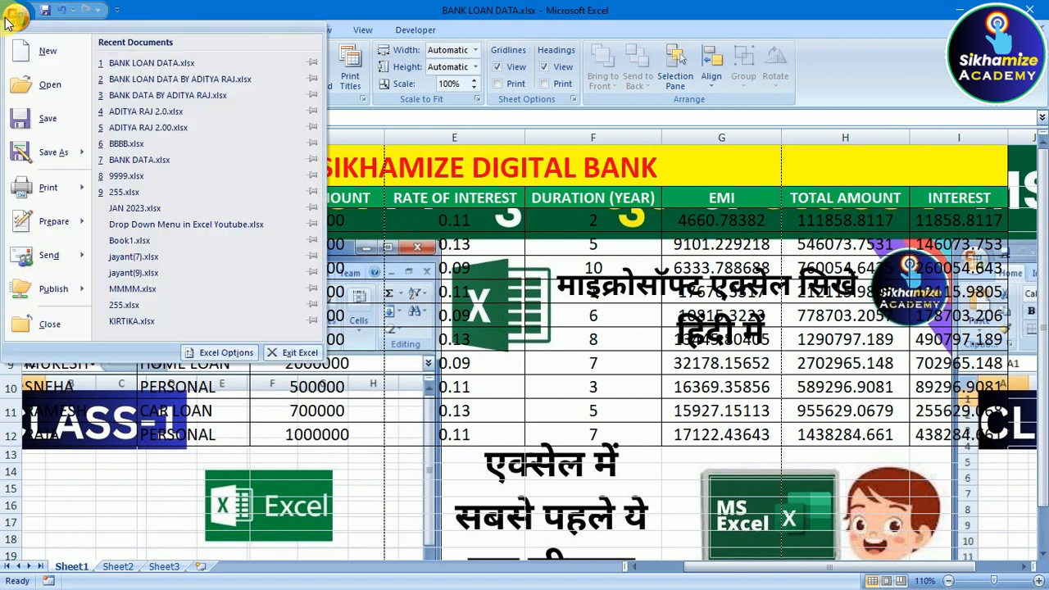
{"action": "mouse_move", "coordinate": [45, 182]}
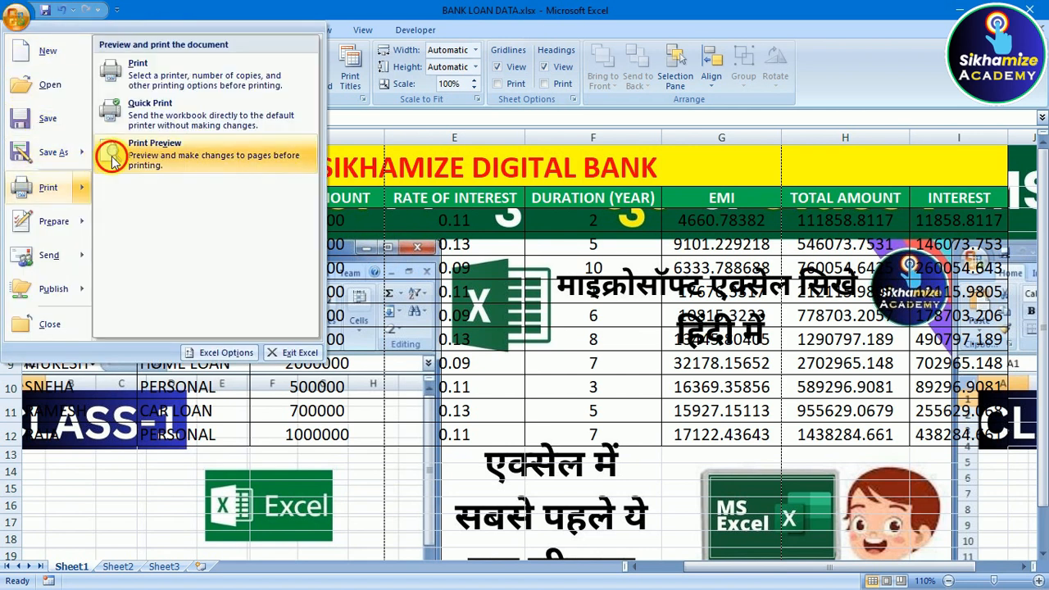
{"action": "left_click", "coordinate": [156, 152]}
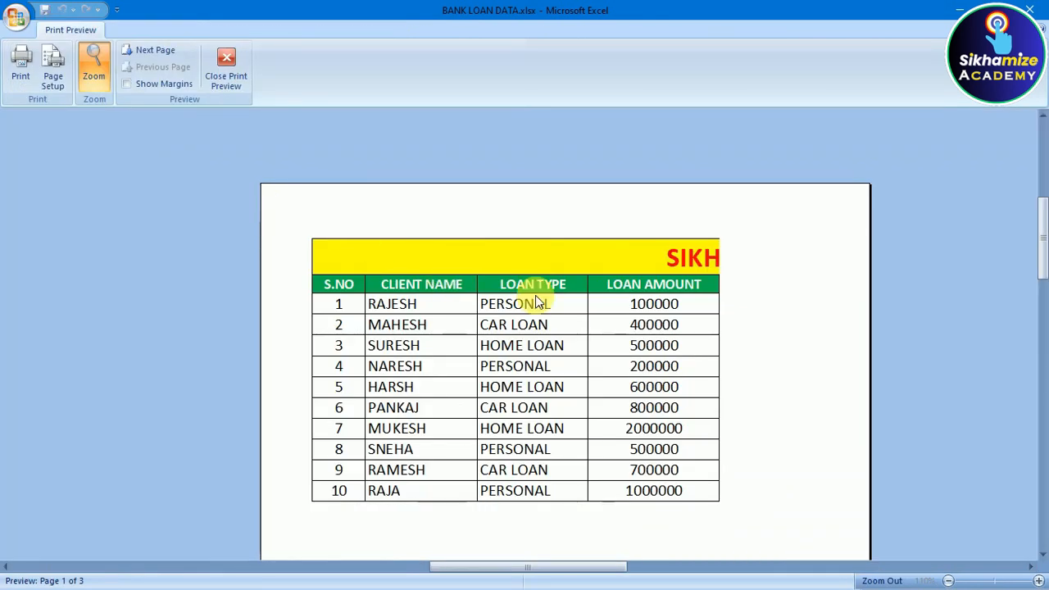
{"action": "left_click", "coordinate": [226, 72]}
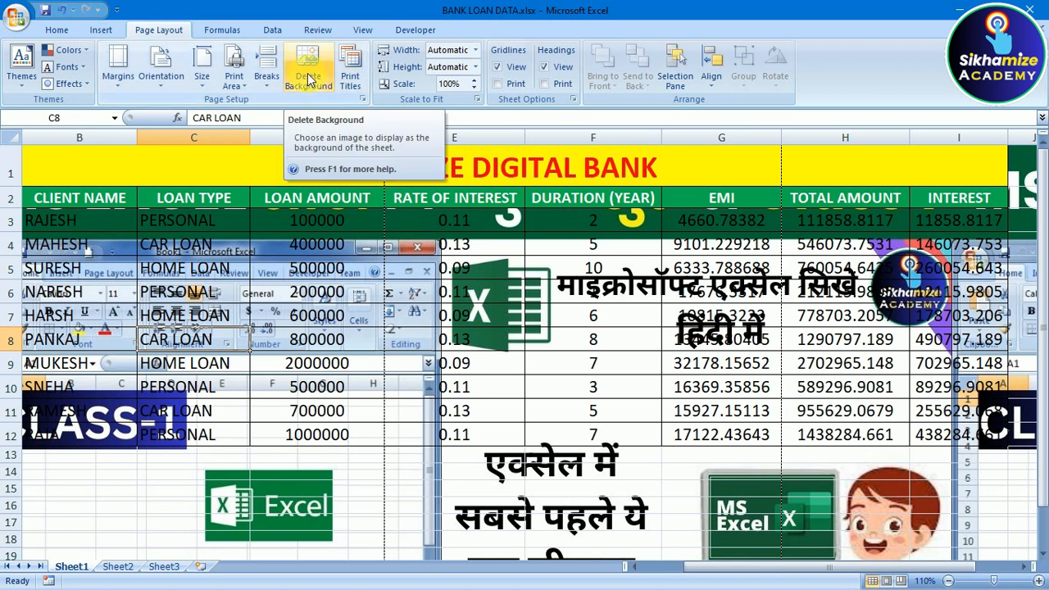
{"action": "left_click", "coordinate": [308, 78]}
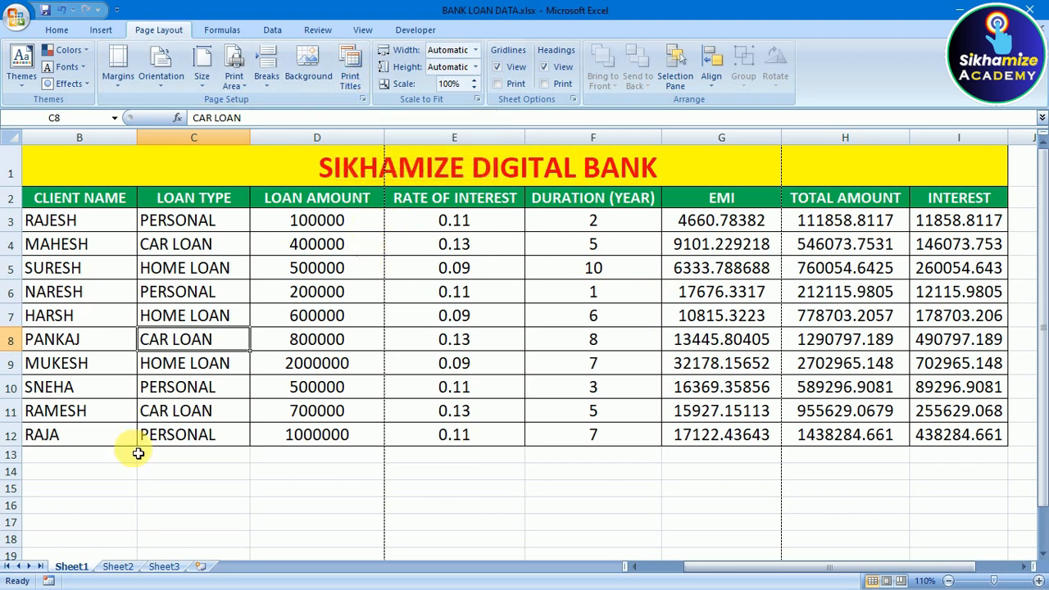
Copy the ten loan records in B3:I12 and paste them directly below the table, starting at cell B13.
{"action": "left_click_drag", "start_coordinate": [42, 227], "coordinate": [942, 434]}
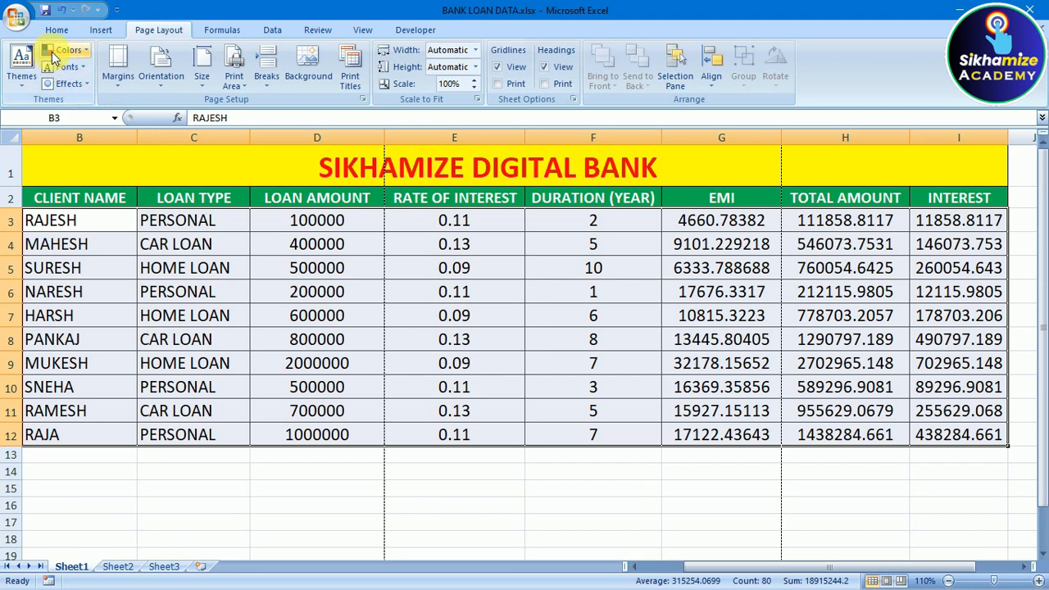
{"action": "left_click", "coordinate": [56, 30]}
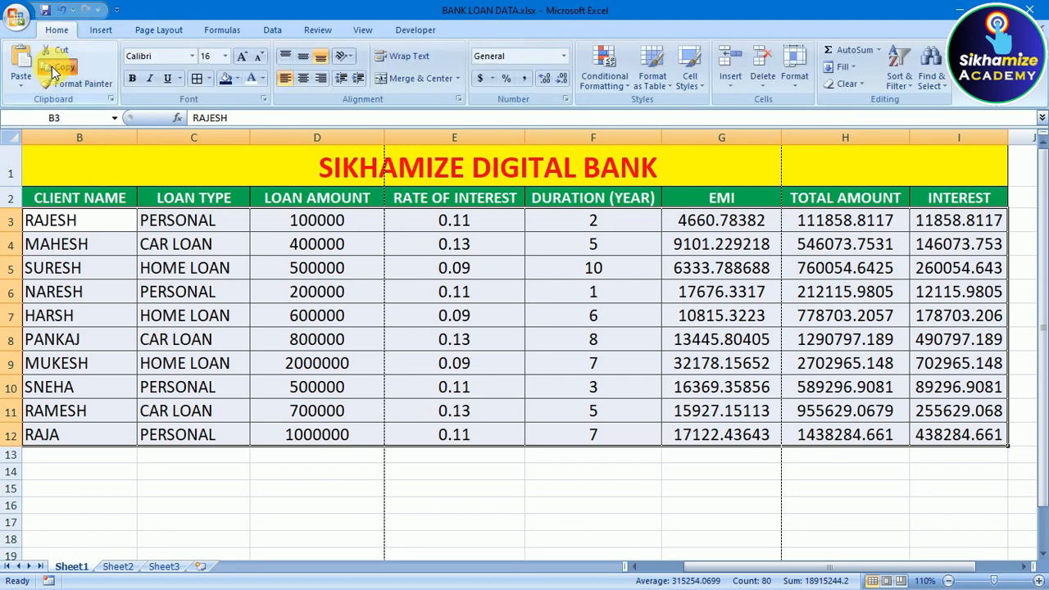
{"action": "left_click", "coordinate": [53, 72]}
{"action": "left_click", "coordinate": [84, 462]}
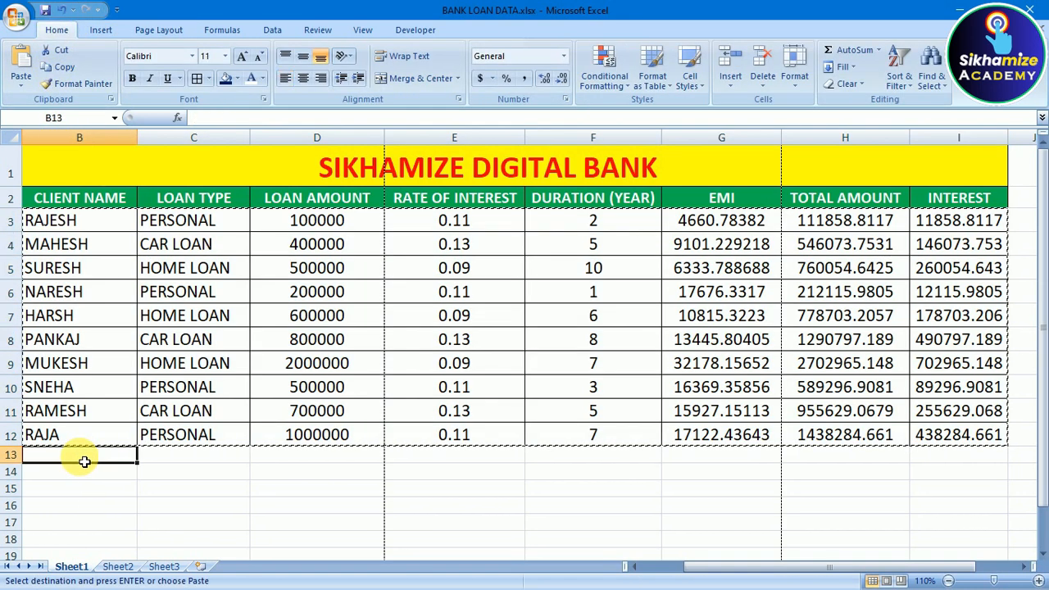
{"action": "right_click", "coordinate": [82, 462]}
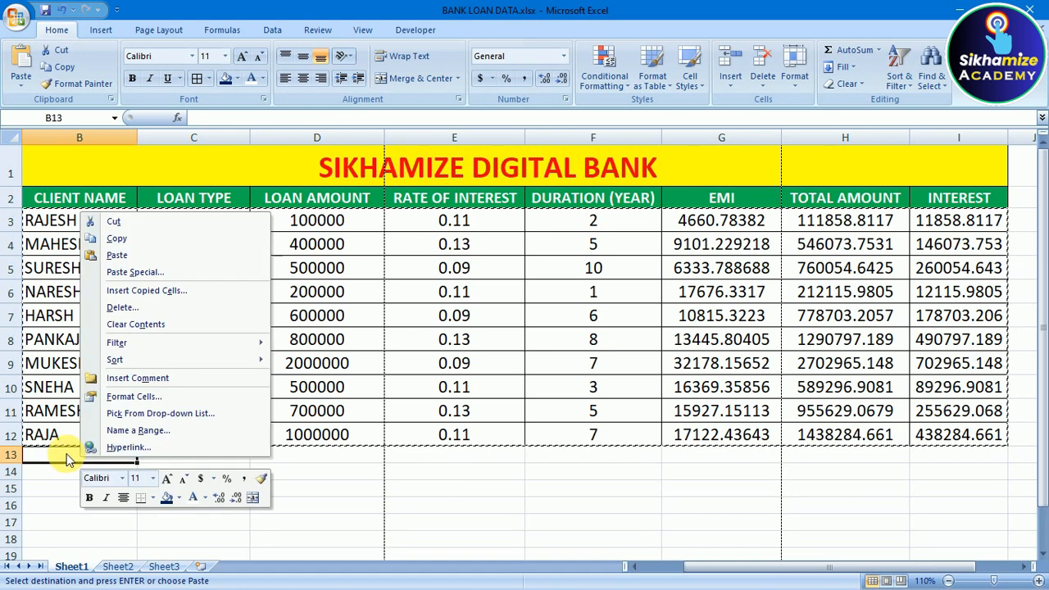
{"action": "left_click", "coordinate": [74, 457]}
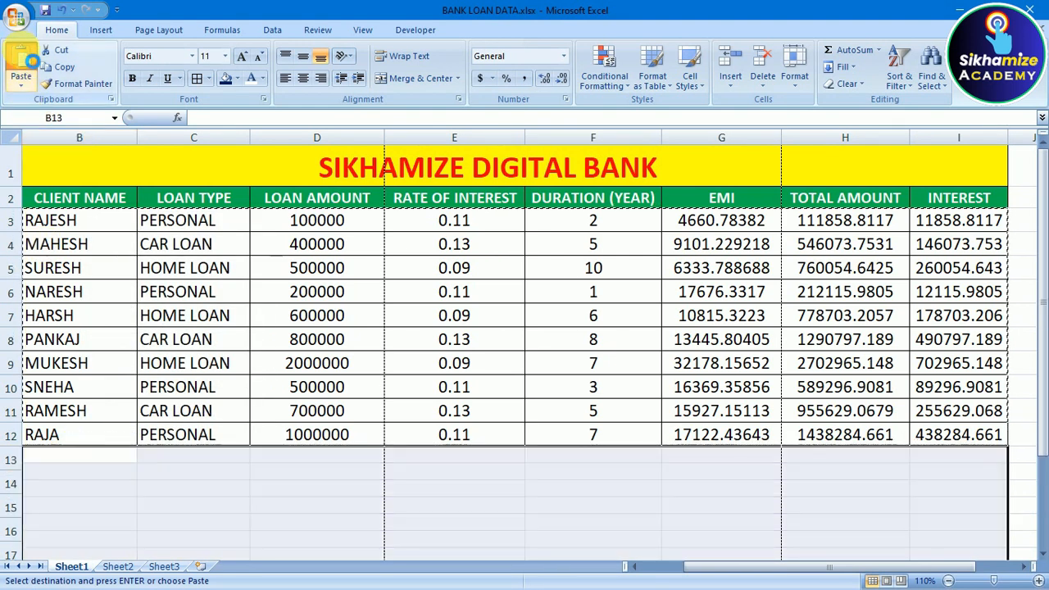
{"action": "left_click", "coordinate": [22, 53]}
{"action": "scroll", "coordinate": [192, 265], "scroll_direction": "down", "scroll_amount": 8}
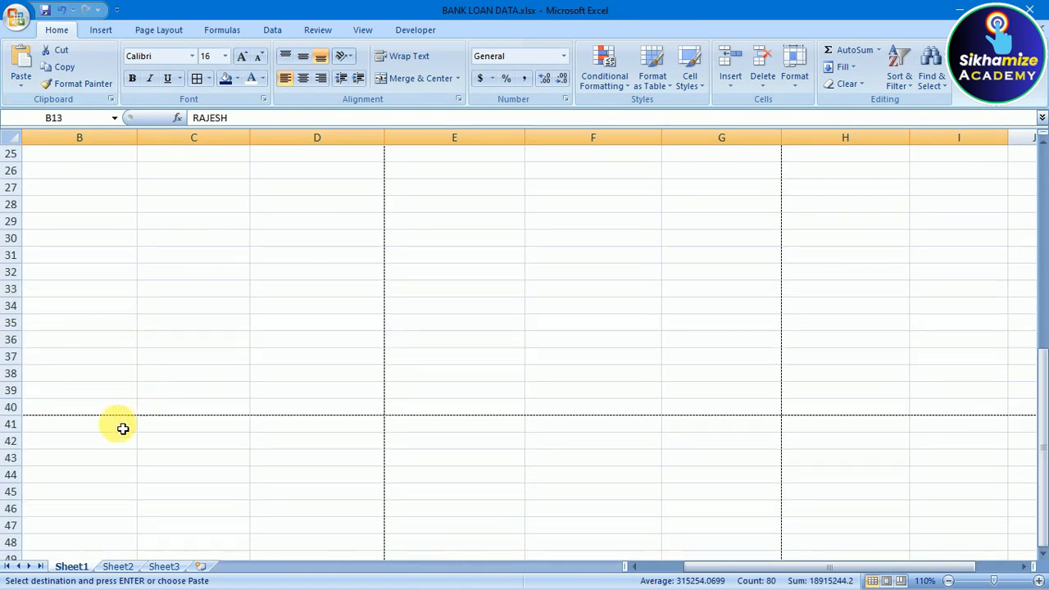
{"action": "scroll", "coordinate": [86, 401], "scroll_direction": "up", "scroll_amount": 8}
{"action": "scroll", "coordinate": [76, 417], "scroll_direction": "down", "scroll_amount": 4}
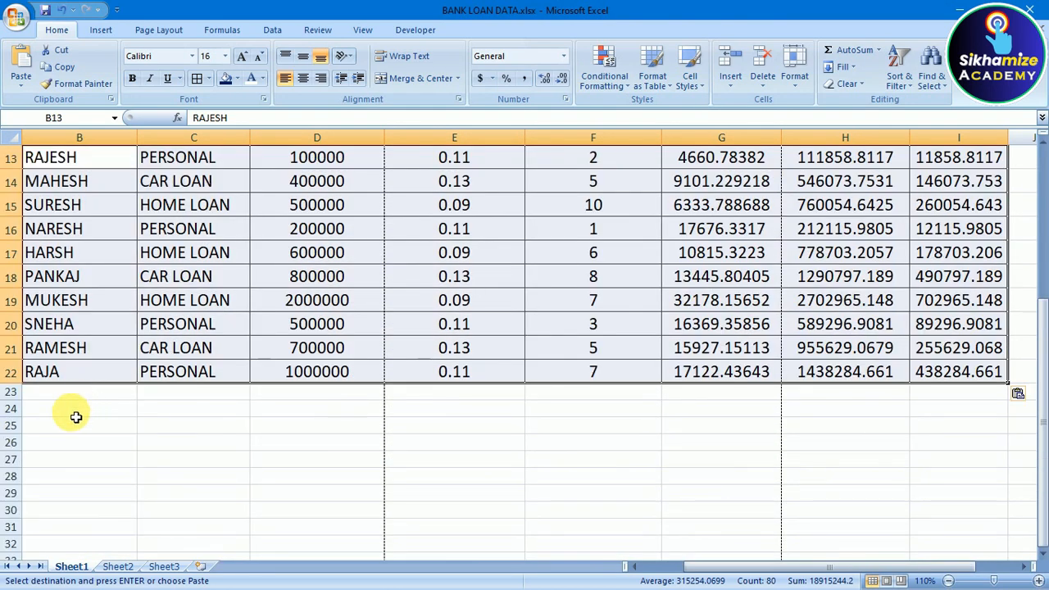
Paste the copied loan records again below the last row, starting at cell B23.
{"action": "left_click", "coordinate": [73, 393]}
{"action": "left_click", "coordinate": [22, 62]}
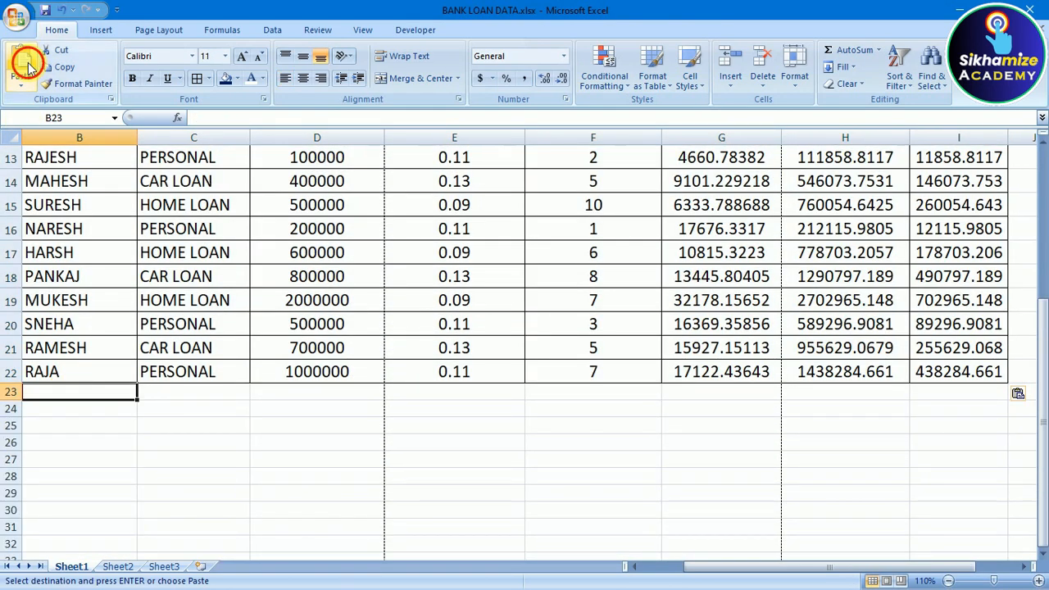
{"action": "scroll", "coordinate": [251, 300], "scroll_direction": "down", "scroll_amount": 4}
{"action": "scroll", "coordinate": [246, 237], "scroll_direction": "up", "scroll_amount": 8}
{"action": "scroll", "coordinate": [252, 302], "scroll_direction": "down", "scroll_amount": 4}
{"action": "scroll", "coordinate": [253, 302], "scroll_direction": "down", "scroll_amount": 8}
{"action": "scroll", "coordinate": [252, 302], "scroll_direction": "up", "scroll_amount": 12}
{"action": "scroll", "coordinate": [253, 302], "scroll_direction": "down", "scroll_amount": 12}
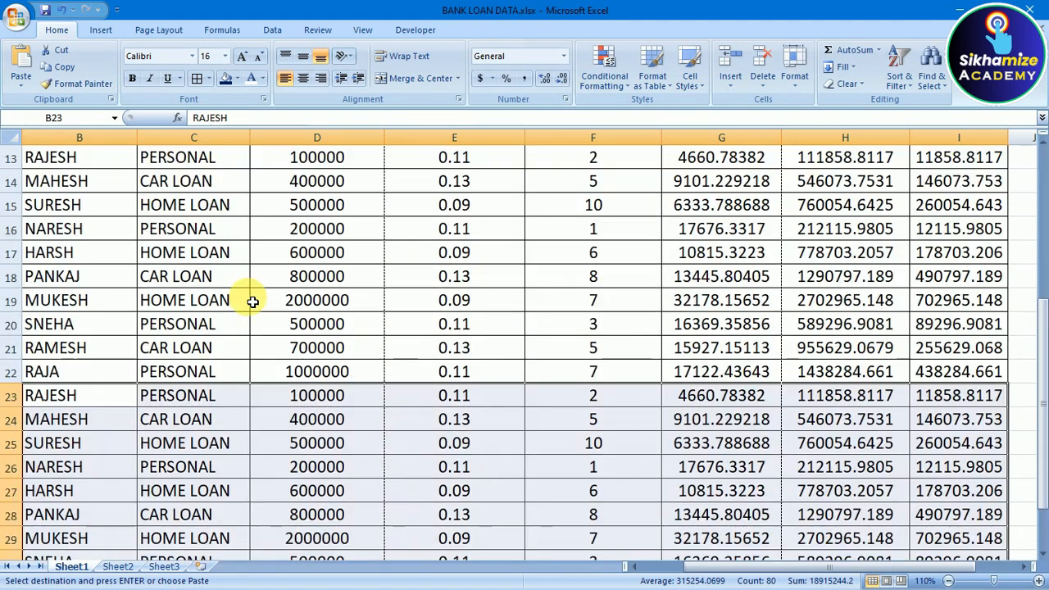
{"action": "scroll", "coordinate": [253, 302], "scroll_direction": "up", "scroll_amount": 4}
Paste the loan records once more starting at cell B33, and end the copy mode.
{"action": "left_click", "coordinate": [88, 347]}
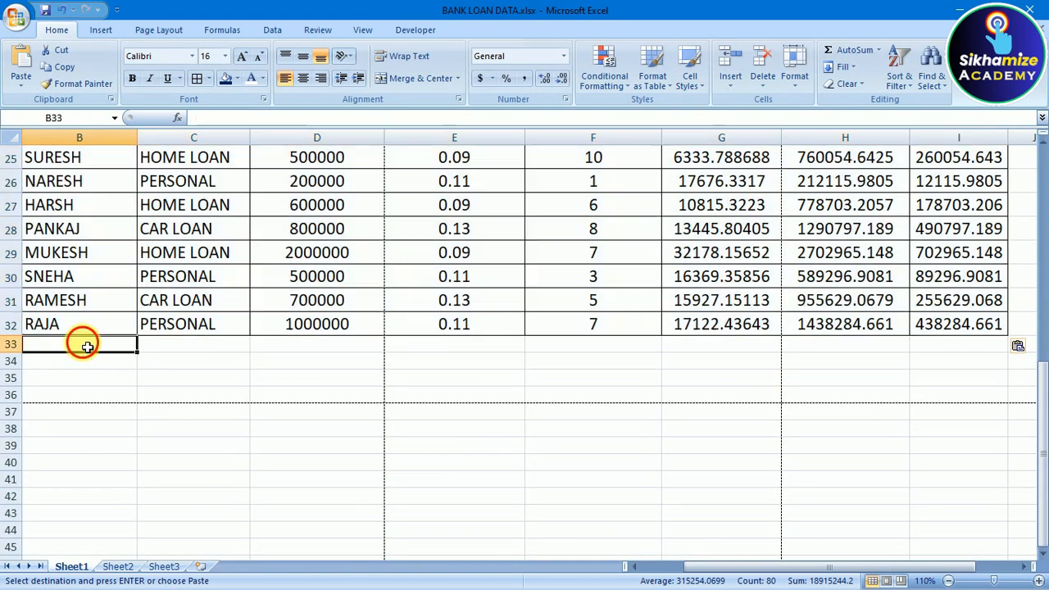
{"action": "left_click", "coordinate": [21, 65]}
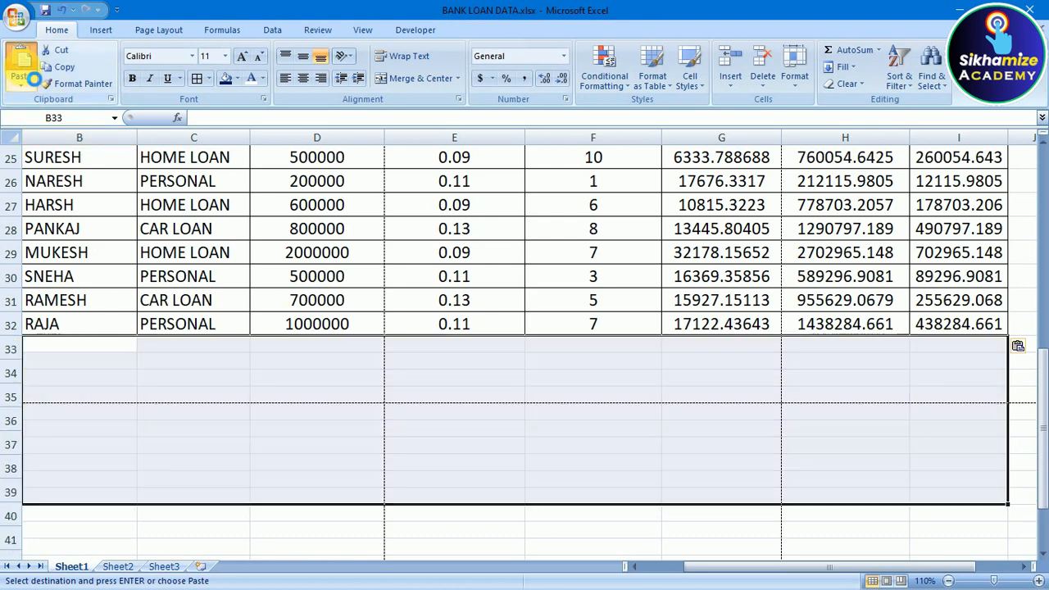
{"action": "scroll", "coordinate": [164, 345], "scroll_direction": "down", "scroll_amount": 8}
{"action": "scroll", "coordinate": [164, 345], "scroll_direction": "up", "scroll_amount": 16}
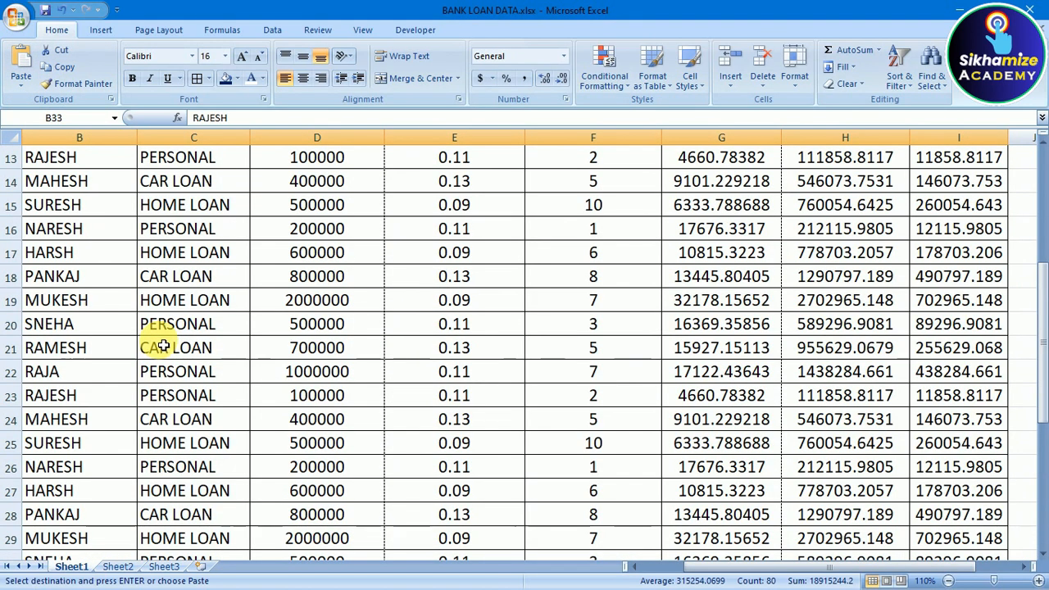
{"action": "left_click", "coordinate": [290, 320]}
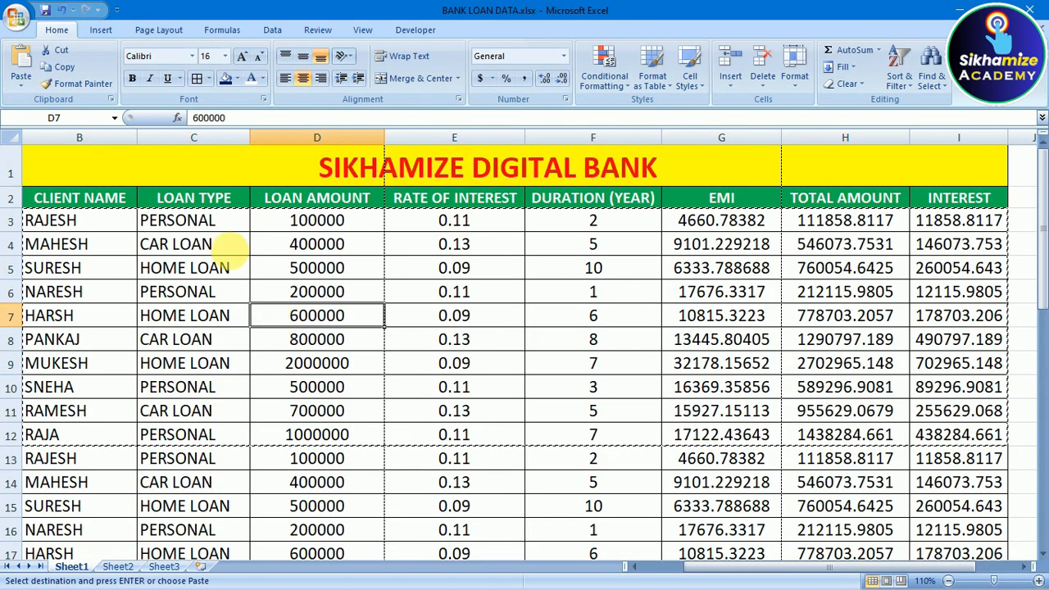
{"action": "key", "text": "Escape"}
{"action": "left_click", "coordinate": [253, 387]}
{"action": "scroll", "coordinate": [253, 386], "scroll_direction": "down", "scroll_amount": 12}
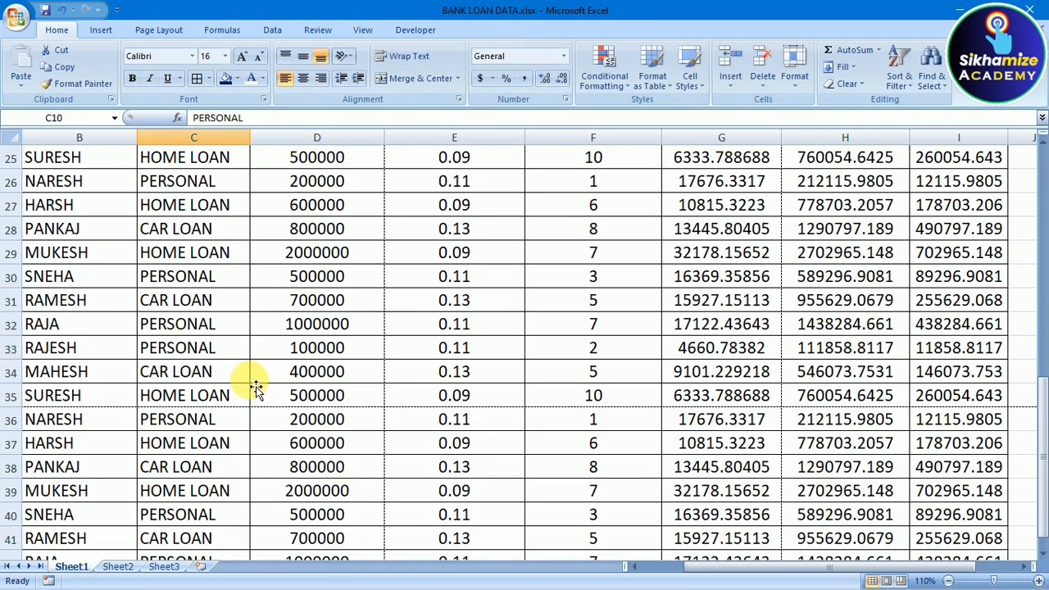
{"action": "scroll", "coordinate": [253, 386], "scroll_direction": "up", "scroll_amount": 12}
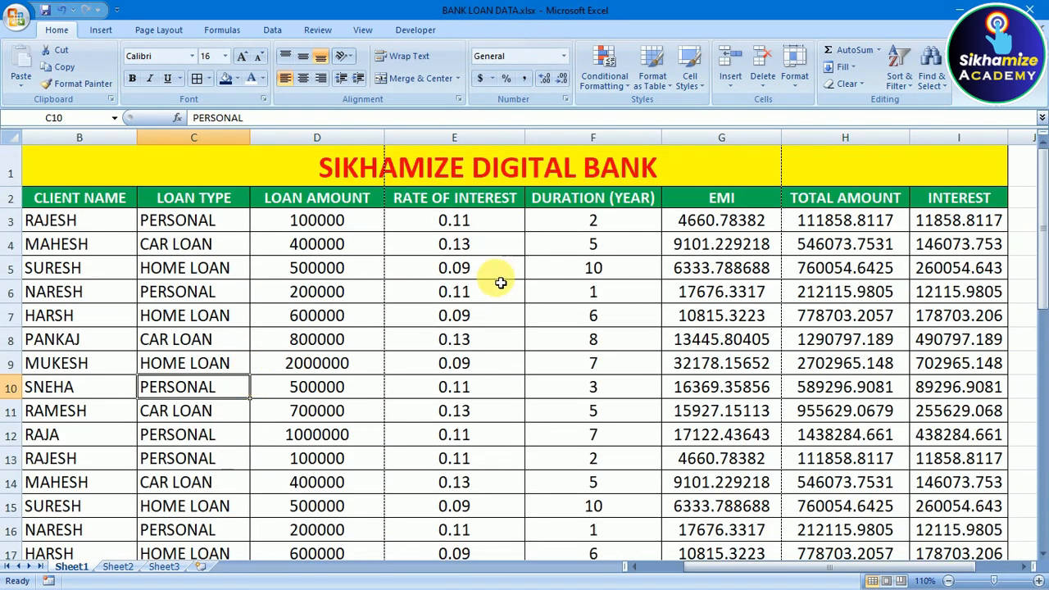
Examine pages 1 and 2 of the extended loan table in the print preview, comparing their column headings, and return to the sheet.
{"action": "left_click", "coordinate": [157, 36]}
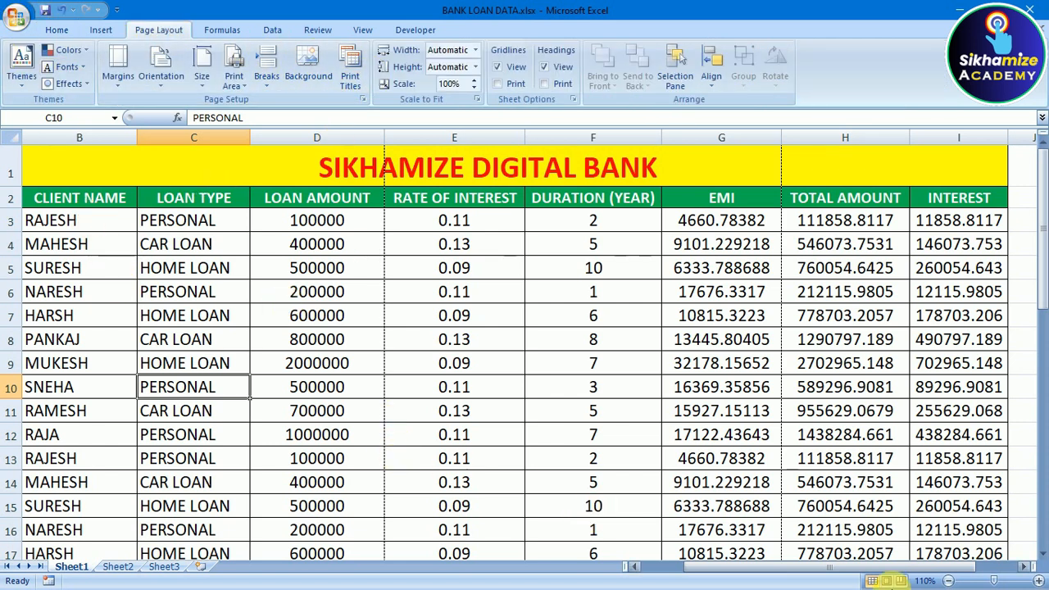
{"action": "left_click_drag", "start_coordinate": [875, 566], "coordinate": [836, 566]}
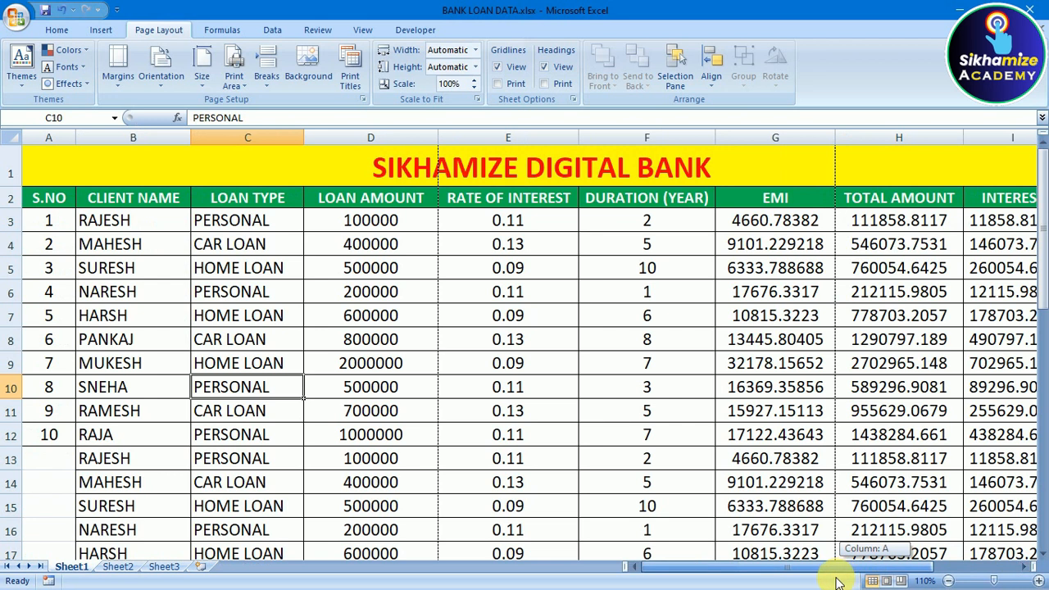
{"action": "left_click", "coordinate": [16, 18]}
{"action": "mouse_move", "coordinate": [28, 187]}
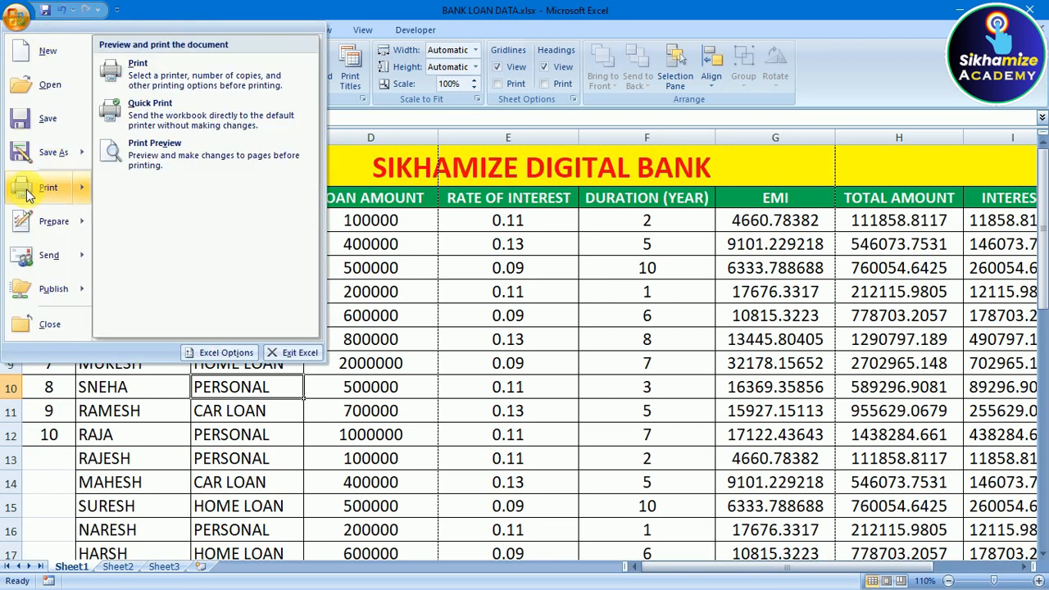
{"action": "left_click", "coordinate": [172, 162]}
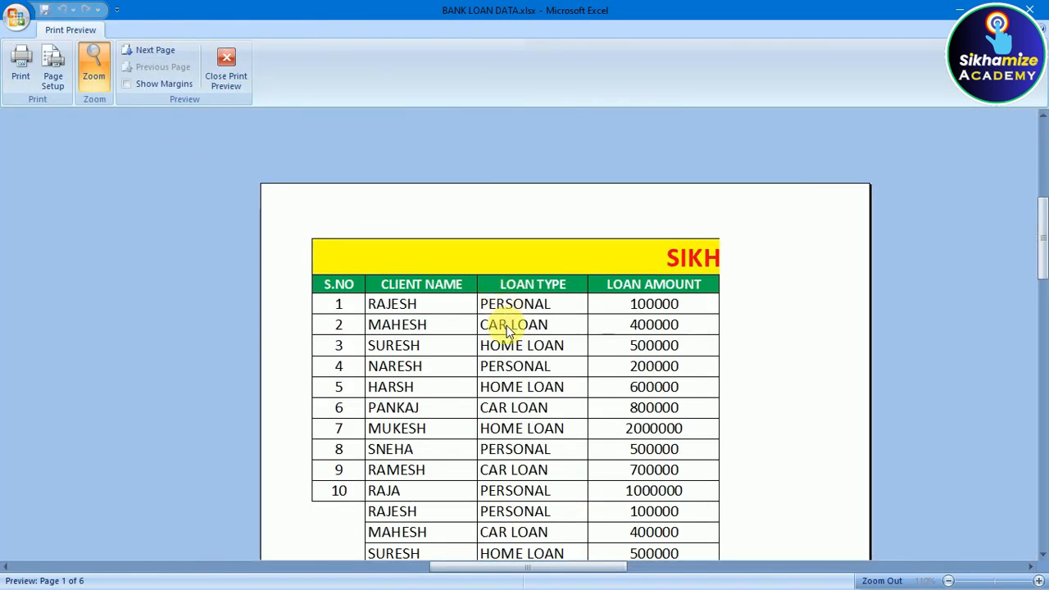
{"action": "scroll", "coordinate": [517, 393], "scroll_direction": "down", "scroll_amount": 3}
{"action": "scroll", "coordinate": [517, 395], "scroll_direction": "up", "scroll_amount": 3}
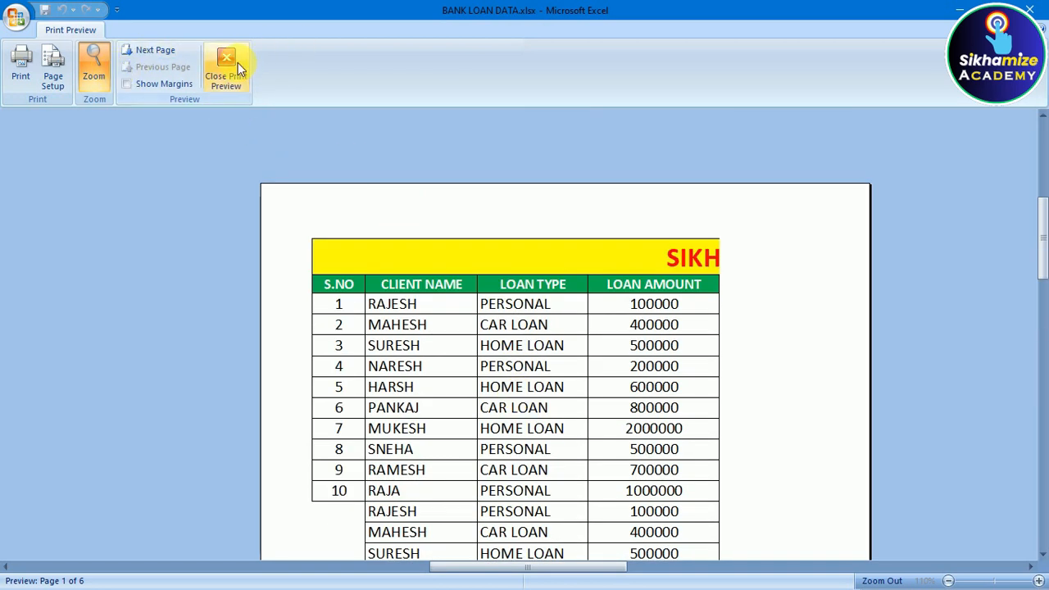
{"action": "scroll", "coordinate": [492, 459], "scroll_direction": "down", "scroll_amount": 8}
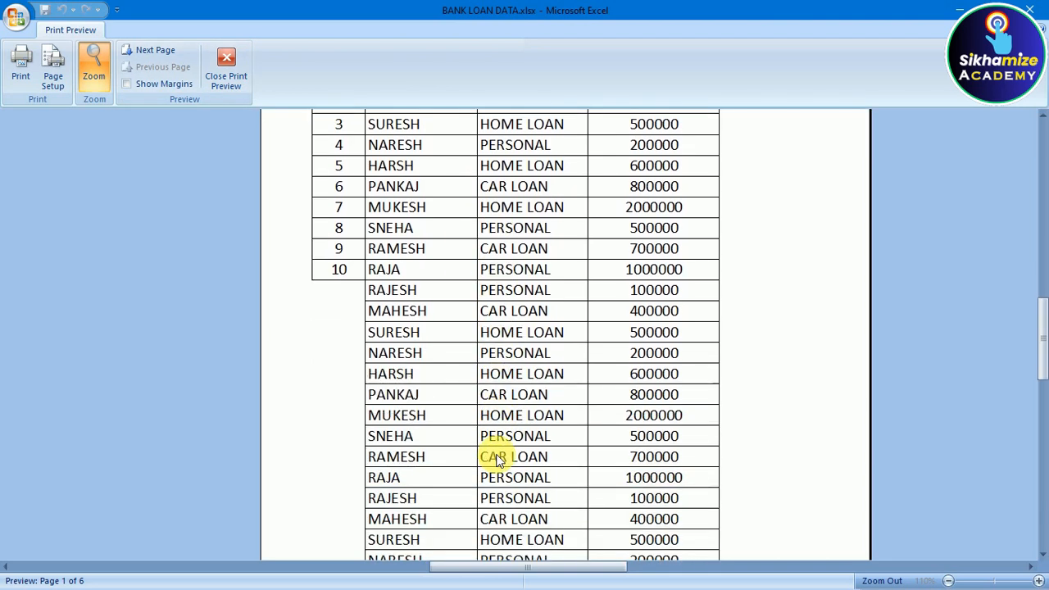
{"action": "scroll", "coordinate": [496, 455], "scroll_direction": "down", "scroll_amount": 4}
{"action": "scroll", "coordinate": [496, 410], "scroll_direction": "up", "scroll_amount": 10}
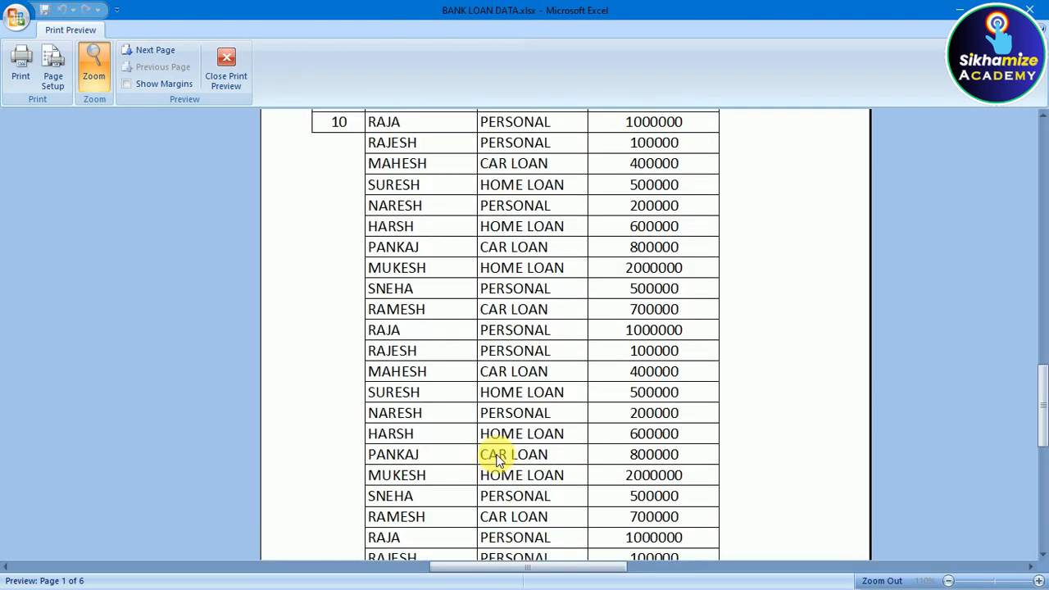
{"action": "scroll", "coordinate": [501, 344], "scroll_direction": "up", "scroll_amount": 2}
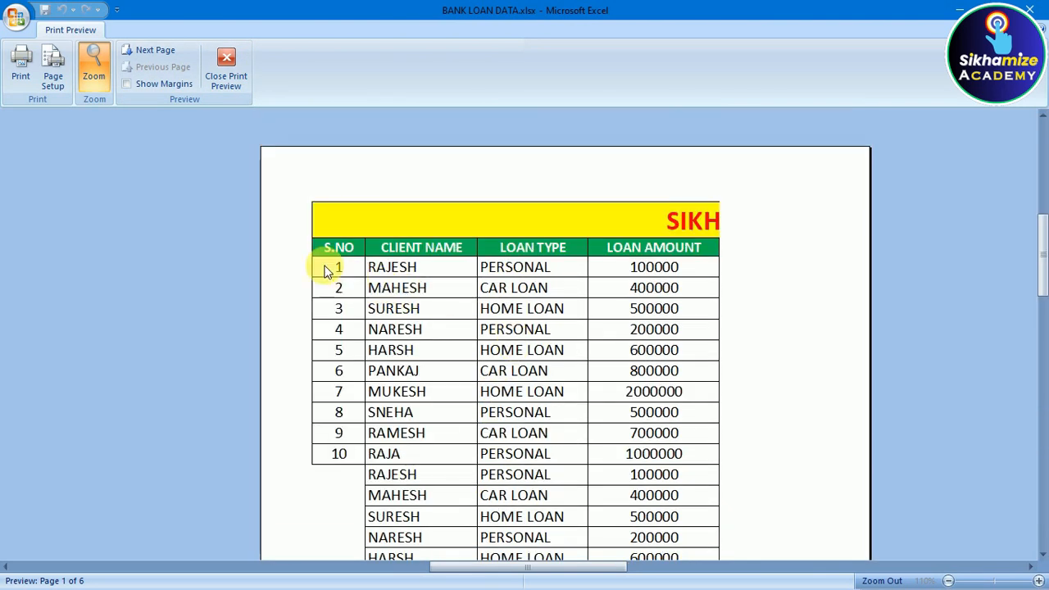
{"action": "left_click", "coordinate": [152, 54]}
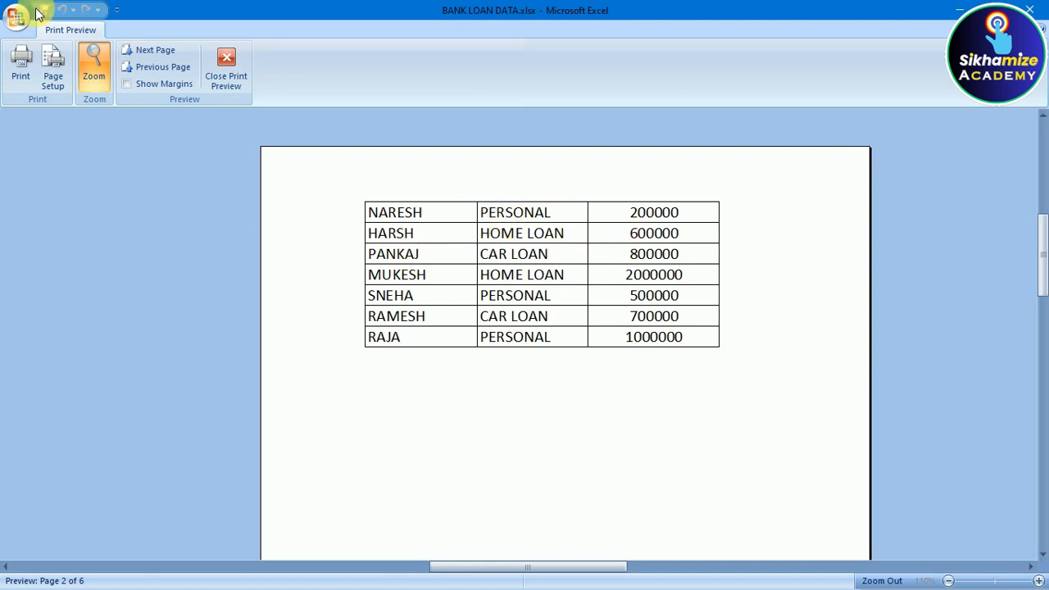
{"action": "left_click", "coordinate": [147, 67]}
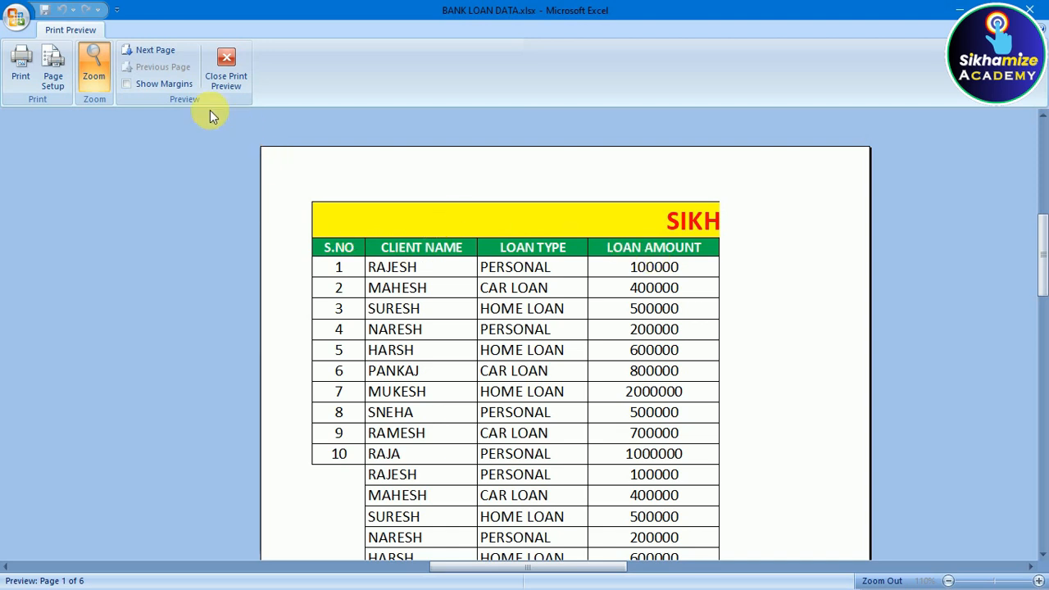
{"action": "left_click", "coordinate": [216, 77]}
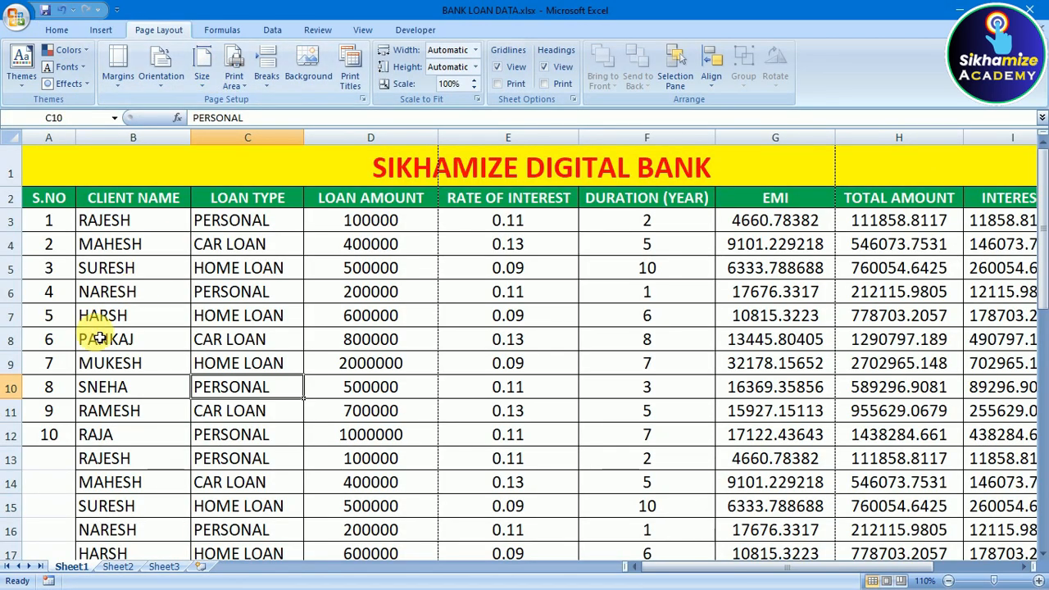
Try to fill the S.NO column from cell A12 alone down to A42, and undo the fill.
{"action": "scroll", "coordinate": [107, 320], "scroll_direction": "down", "scroll_amount": 4}
{"action": "scroll", "coordinate": [70, 262], "scroll_direction": "up", "scroll_amount": 4}
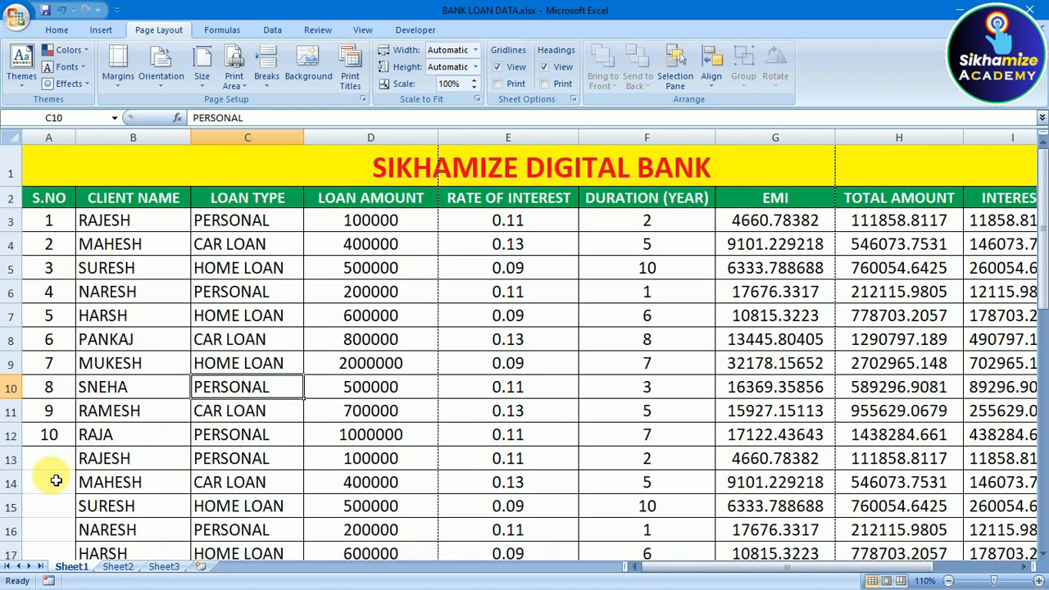
{"action": "left_click", "coordinate": [47, 434]}
{"action": "scroll", "coordinate": [52, 426], "scroll_direction": "down", "scroll_amount": 4}
{"action": "scroll", "coordinate": [52, 270], "scroll_direction": "up", "scroll_amount": 4}
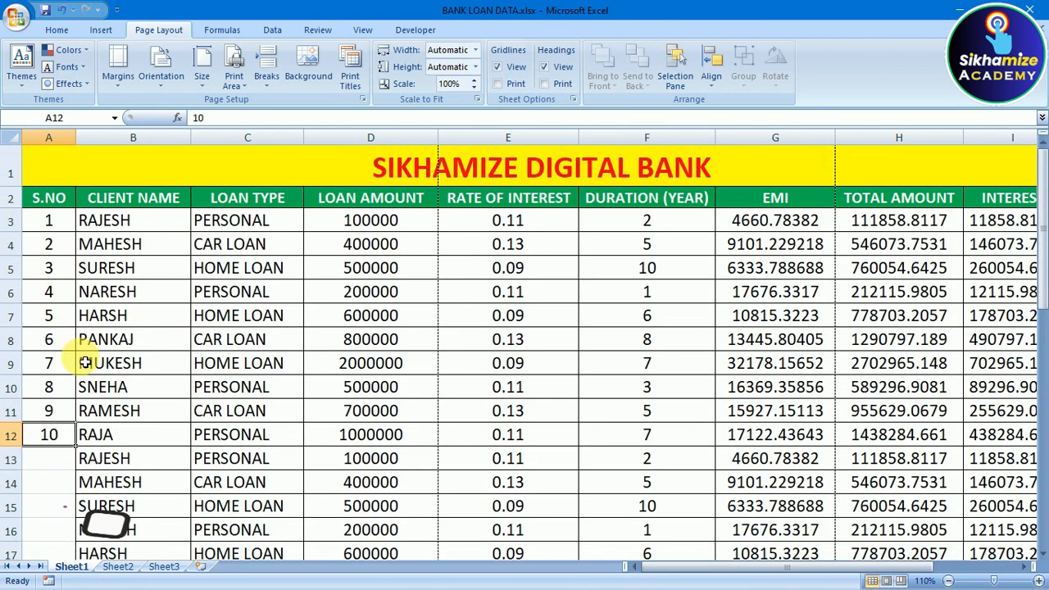
{"action": "left_click_drag", "start_coordinate": [83, 461], "coordinate": [79, 521]}
{"action": "scroll", "coordinate": [112, 483], "scroll_direction": "up", "scroll_amount": 9}
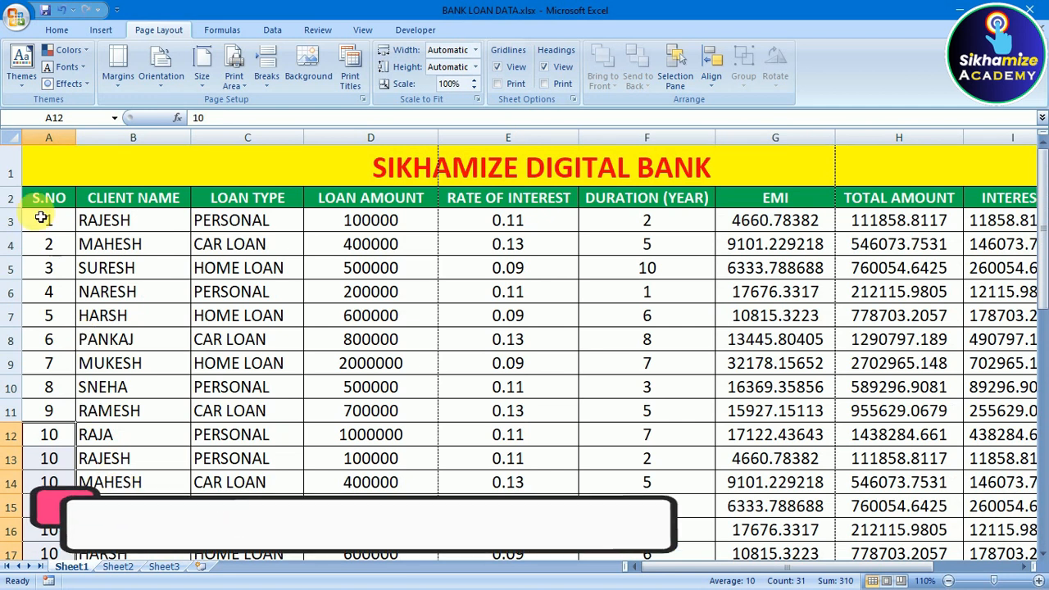
{"action": "left_click", "coordinate": [66, 10]}
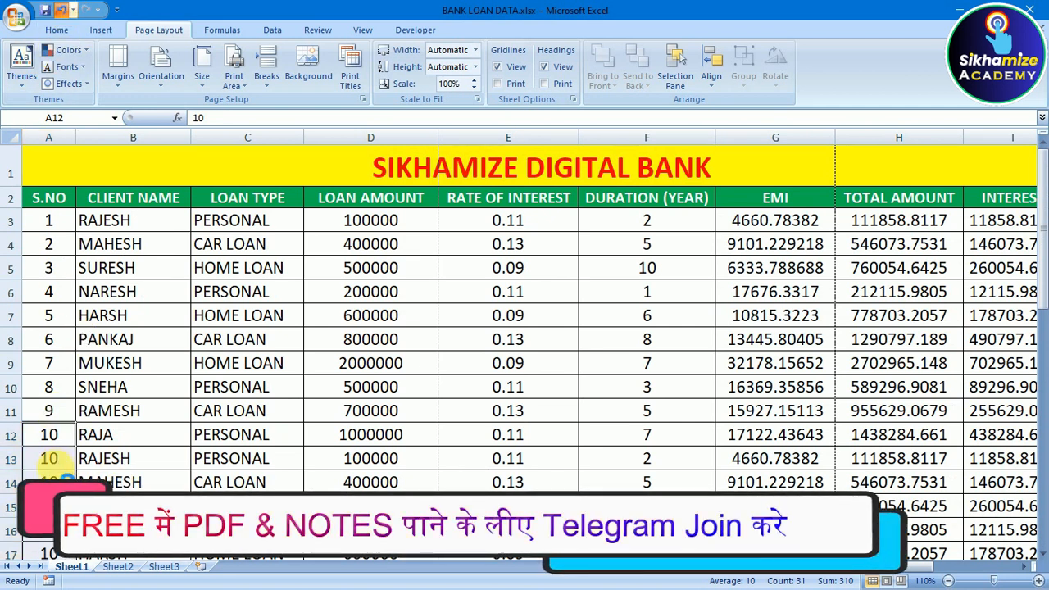
Continue the S.NO series from cells A11:A12 down to row 42, numbering the records up to 40.
{"action": "left_click_drag", "start_coordinate": [51, 411], "coordinate": [82, 515]}
{"action": "left_click", "coordinate": [141, 489]}
{"action": "scroll", "coordinate": [141, 475], "scroll_direction": "up", "scroll_amount": 9}
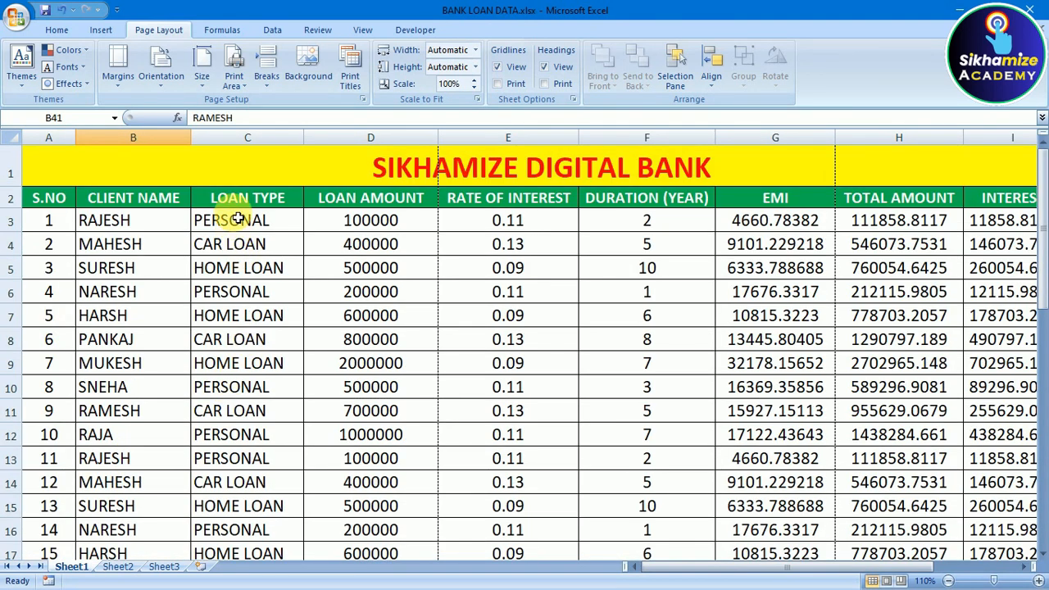
Check the column headings on pages 1 and 2 of the renumbered loan table in the print preview.
{"action": "left_click", "coordinate": [17, 17]}
{"action": "mouse_move", "coordinate": [58, 188]}
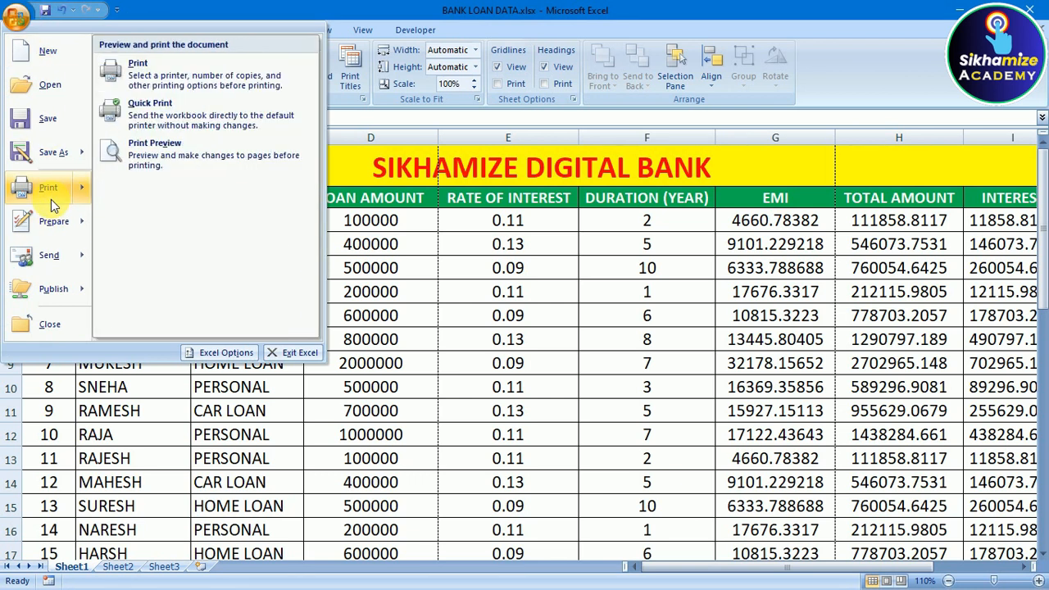
{"action": "left_click", "coordinate": [153, 156]}
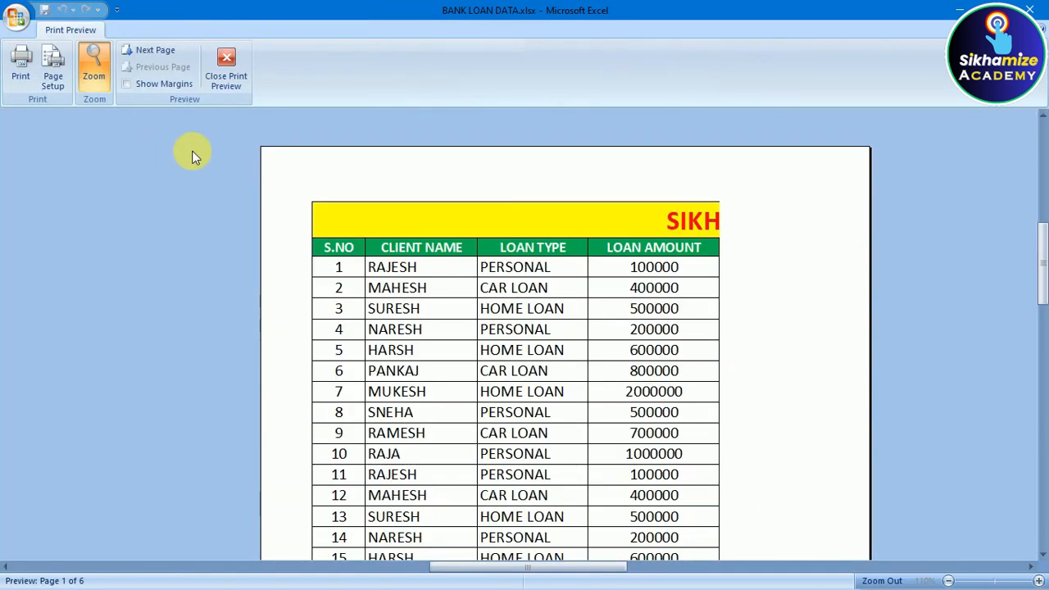
{"action": "scroll", "coordinate": [623, 344], "scroll_direction": "down", "scroll_amount": 3}
{"action": "scroll", "coordinate": [615, 332], "scroll_direction": "up", "scroll_amount": 5}
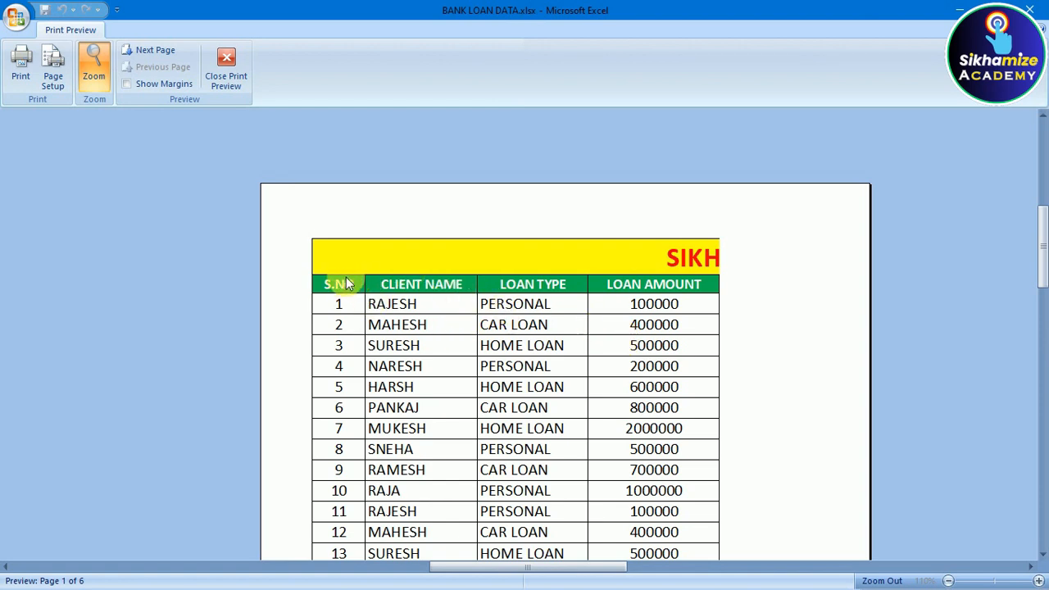
{"action": "left_click", "coordinate": [143, 50]}
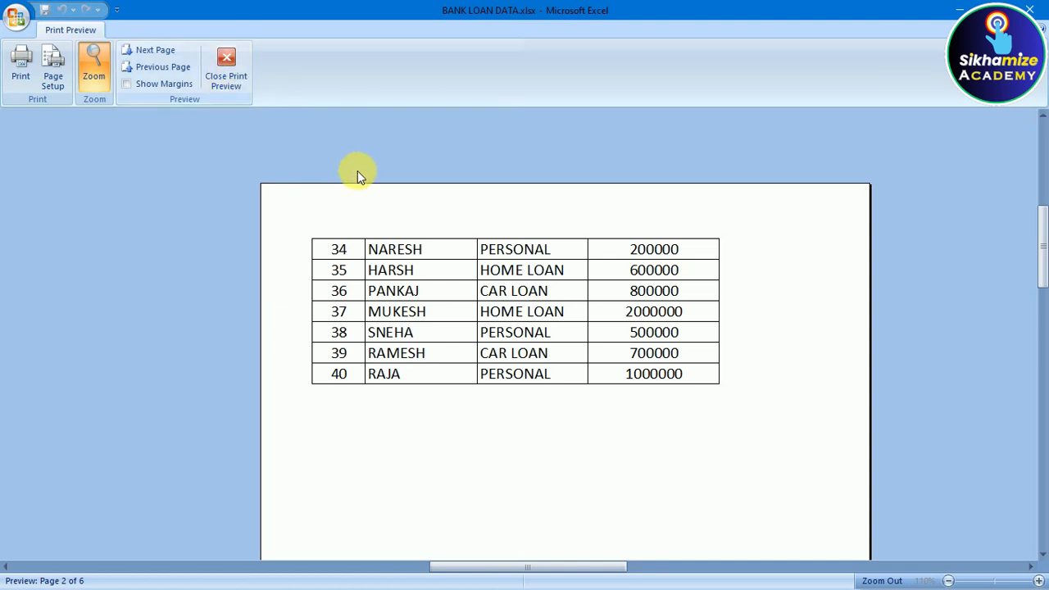
Close the print preview and set row 2 ($2:$2) as the row to repeat at the top of every printed page.
{"action": "left_click", "coordinate": [226, 68]}
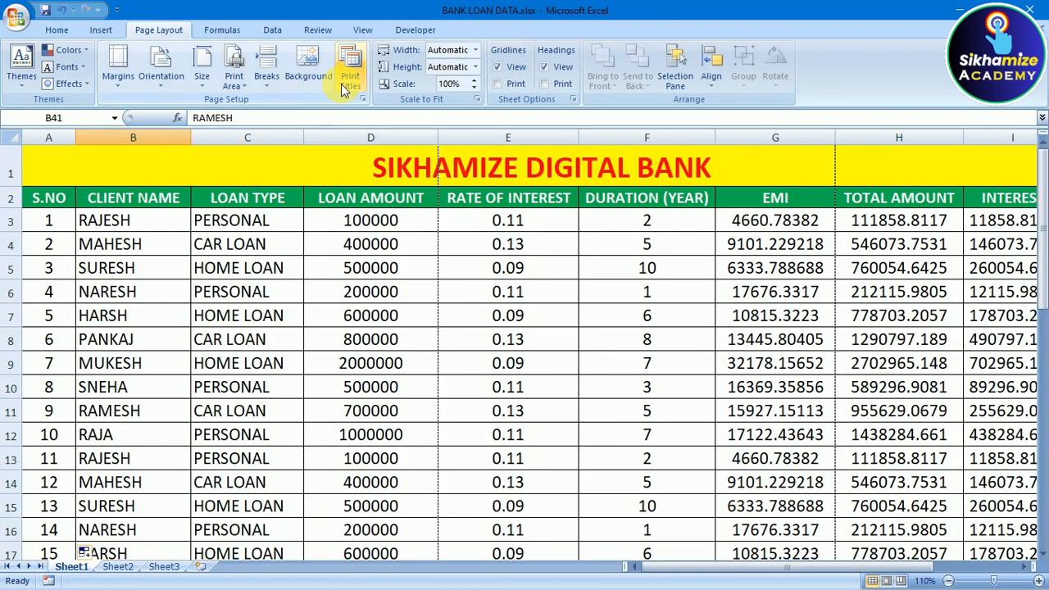
{"action": "left_click", "coordinate": [350, 75]}
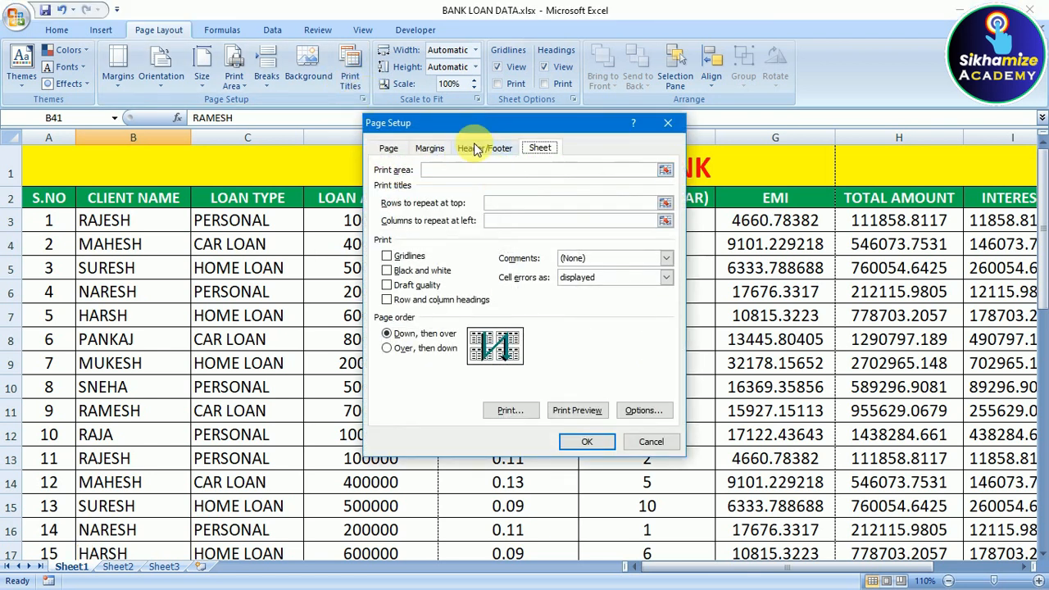
{"action": "left_click_drag", "start_coordinate": [461, 127], "coordinate": [485, 126]}
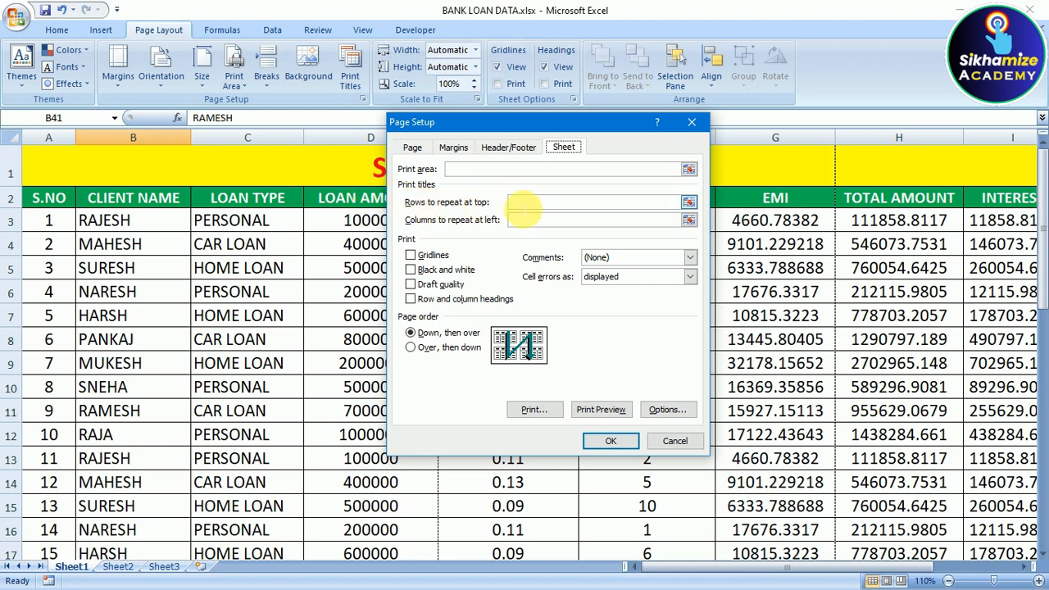
{"action": "left_click", "coordinate": [523, 205]}
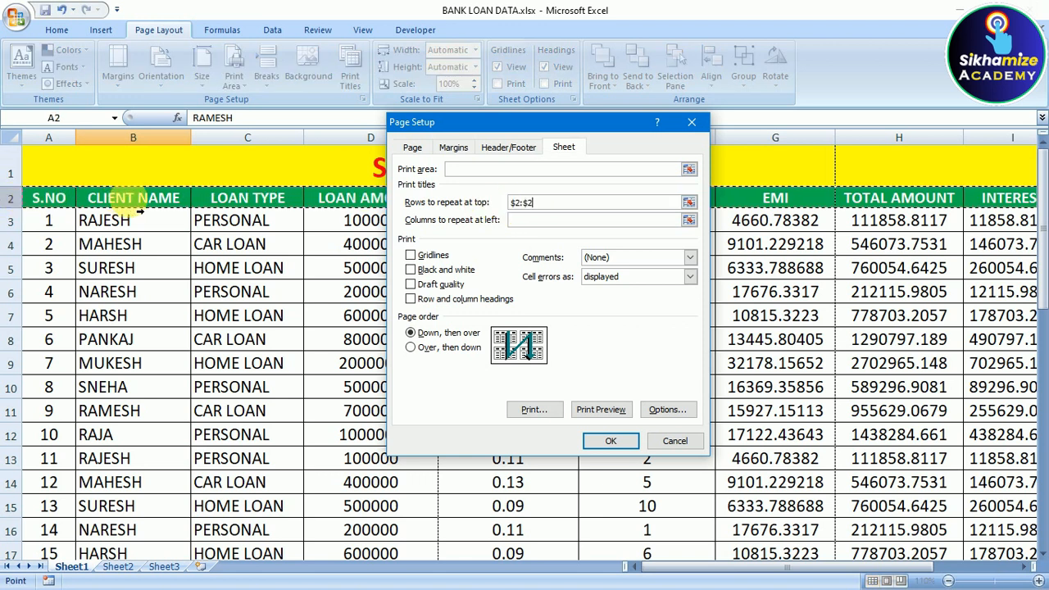
{"action": "left_click", "coordinate": [606, 441]}
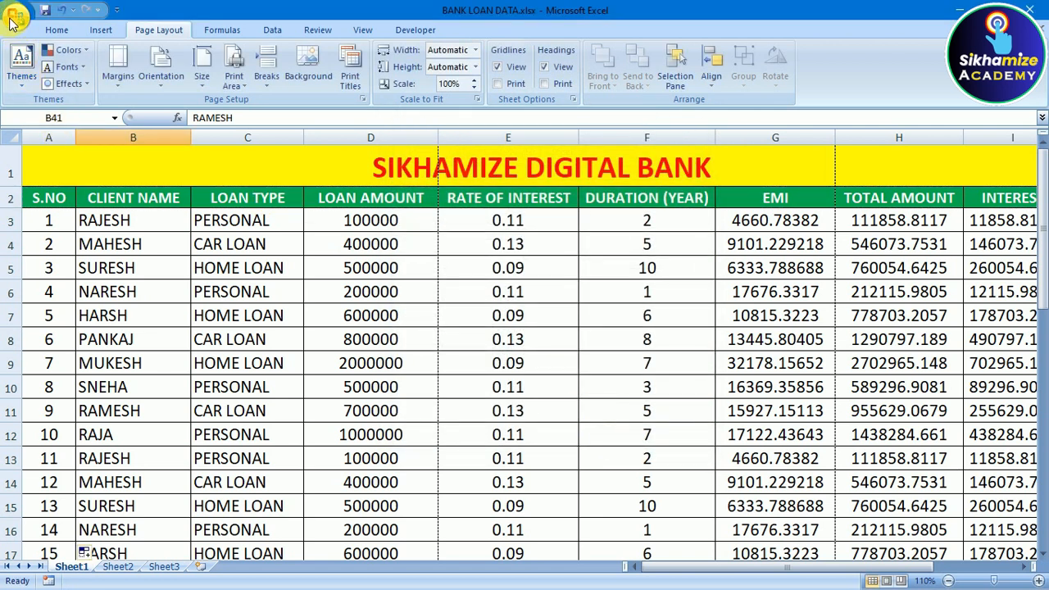
Check the repeated column headings on pages 1 to 3 in the print preview and return to the sheet.
{"action": "left_click", "coordinate": [13, 19]}
{"action": "mouse_move", "coordinate": [49, 187]}
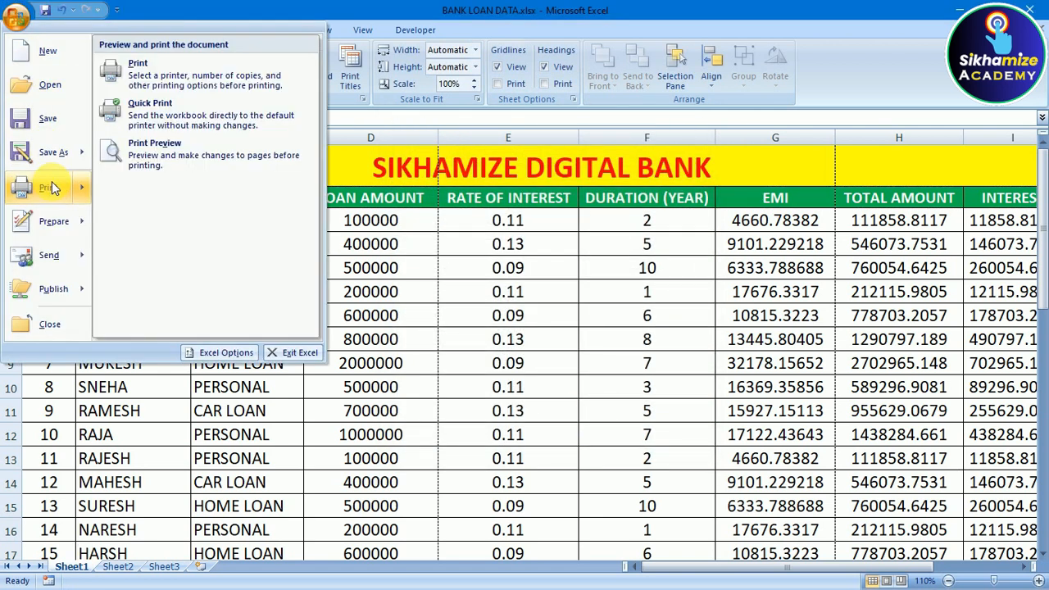
{"action": "left_click", "coordinate": [134, 166]}
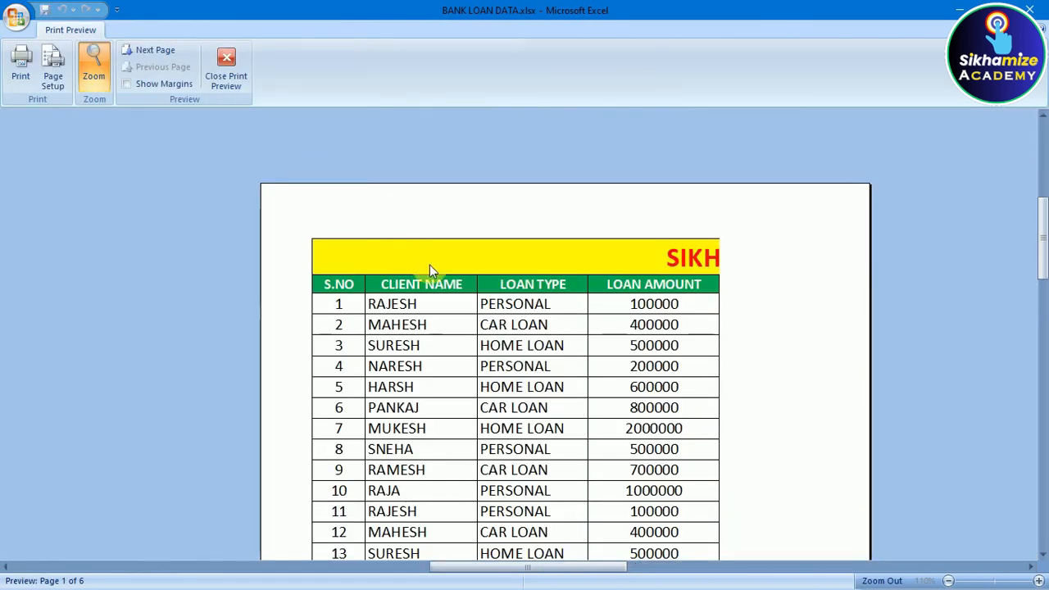
{"action": "left_click", "coordinate": [150, 54]}
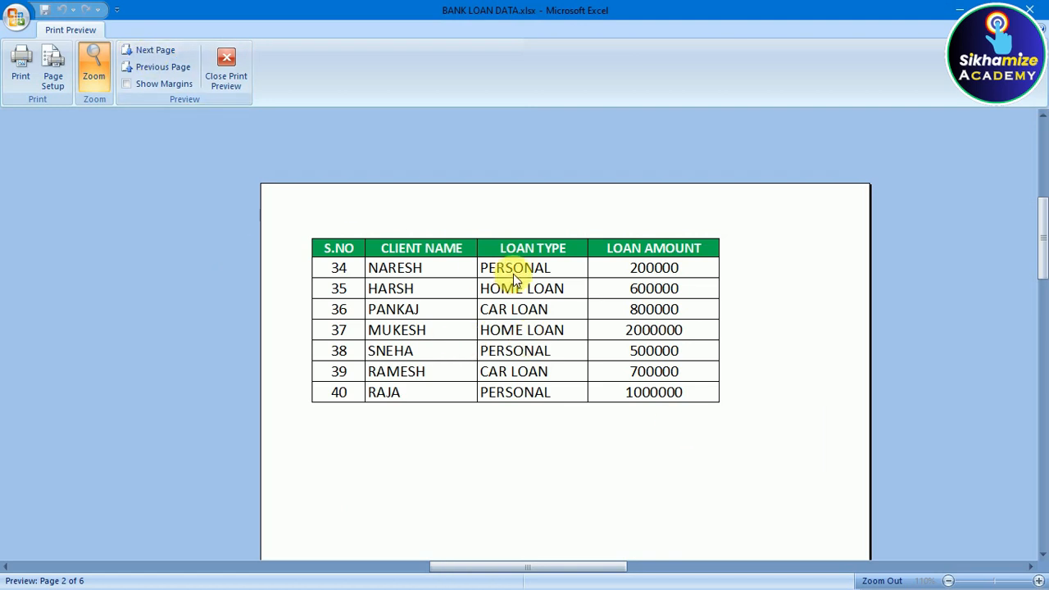
{"action": "left_click", "coordinate": [148, 51]}
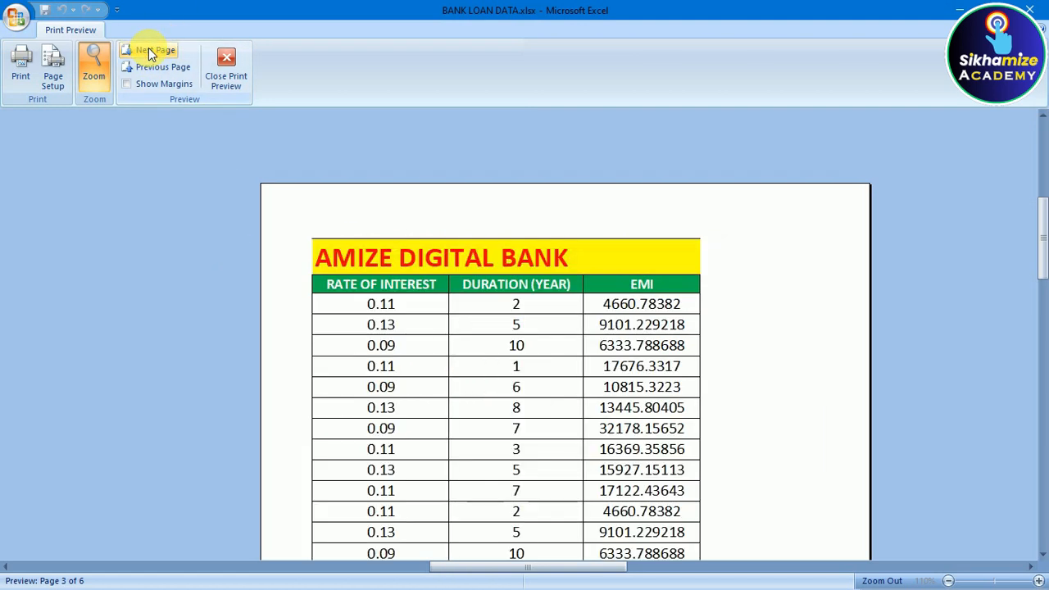
{"action": "left_click", "coordinate": [241, 60]}
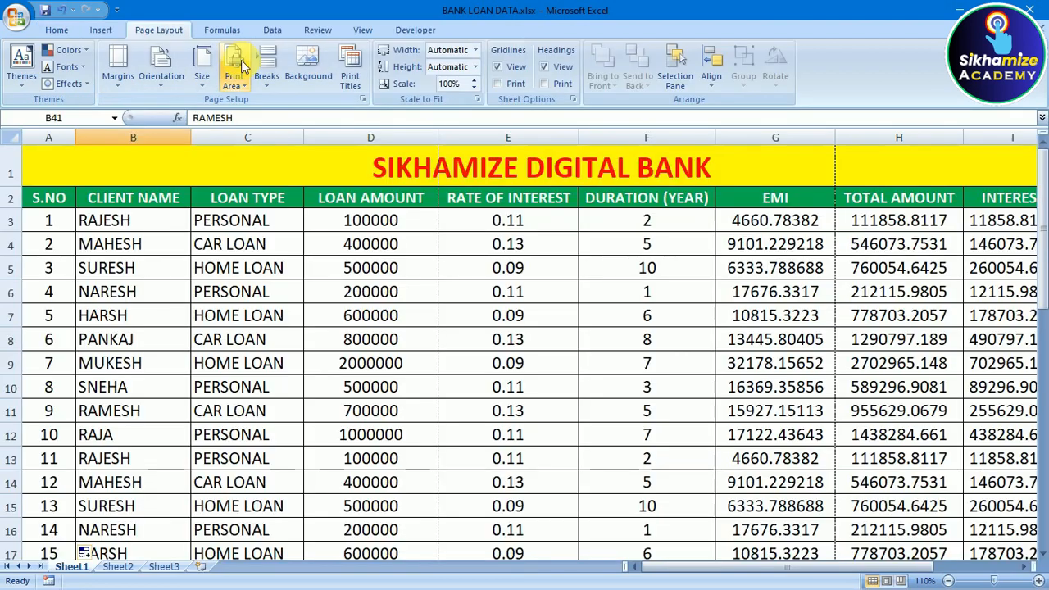
Clear the rows to repeat at top from the sheet's print titles.
{"action": "left_click", "coordinate": [351, 87]}
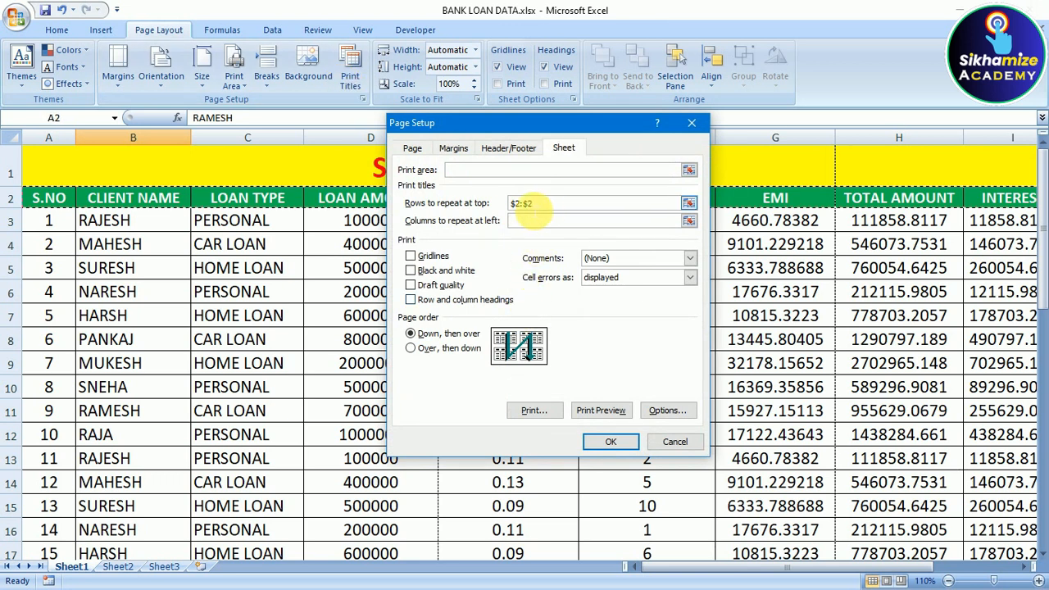
{"action": "left_click", "coordinate": [525, 204]}
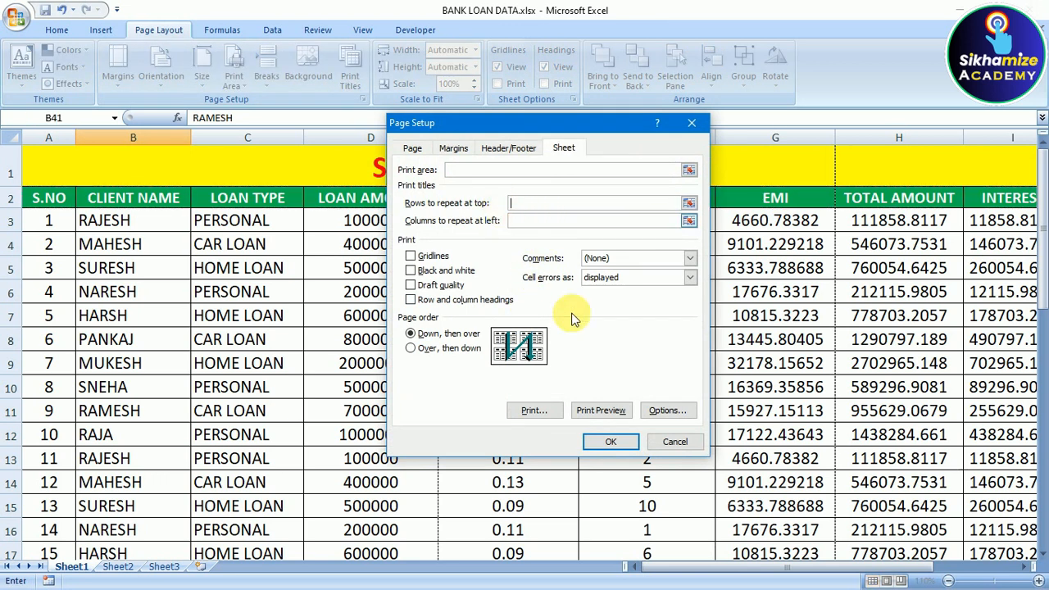
{"action": "left_click", "coordinate": [600, 447]}
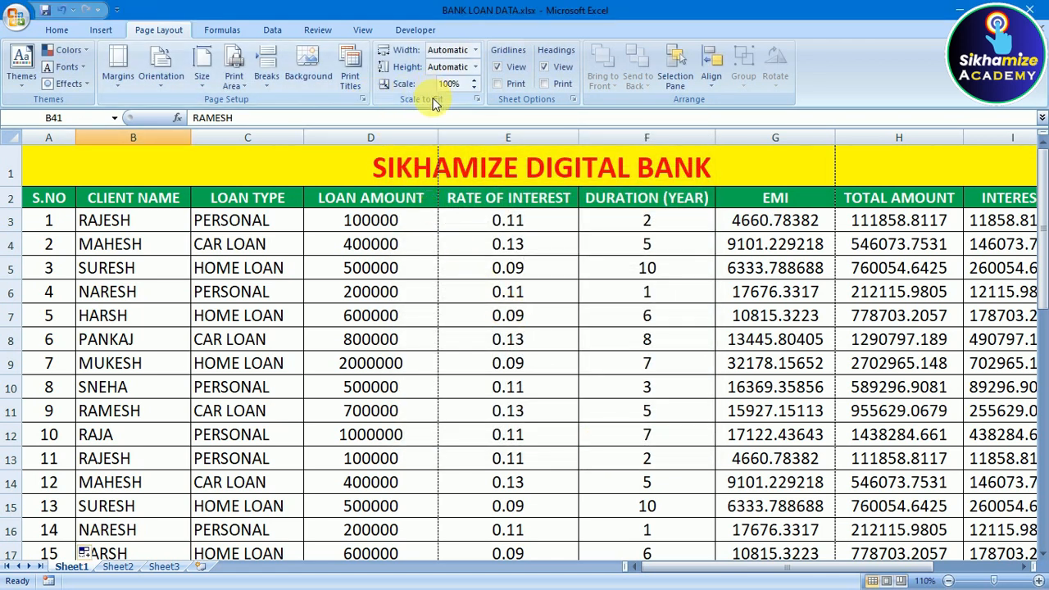
Undo the S.NO fill and the pasted record copies back to the original ten loan records, and cancel the pending copy of those records.
{"action": "left_click", "coordinate": [948, 580]}
{"action": "left_click", "coordinate": [949, 580]}
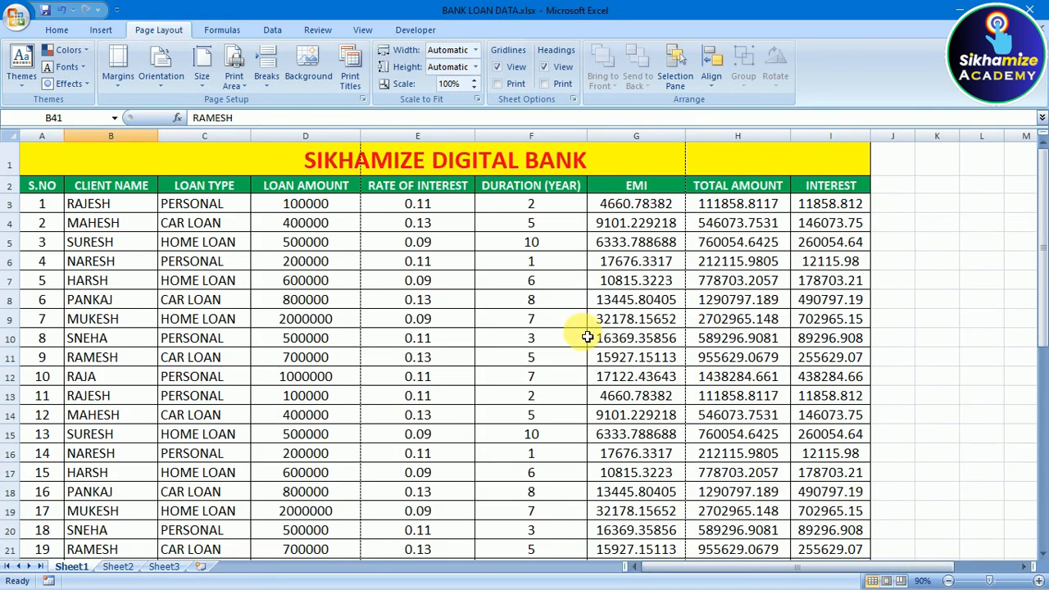
{"action": "scroll", "coordinate": [585, 334], "scroll_direction": "down", "scroll_amount": 7}
{"action": "scroll", "coordinate": [499, 248], "scroll_direction": "up", "scroll_amount": 8}
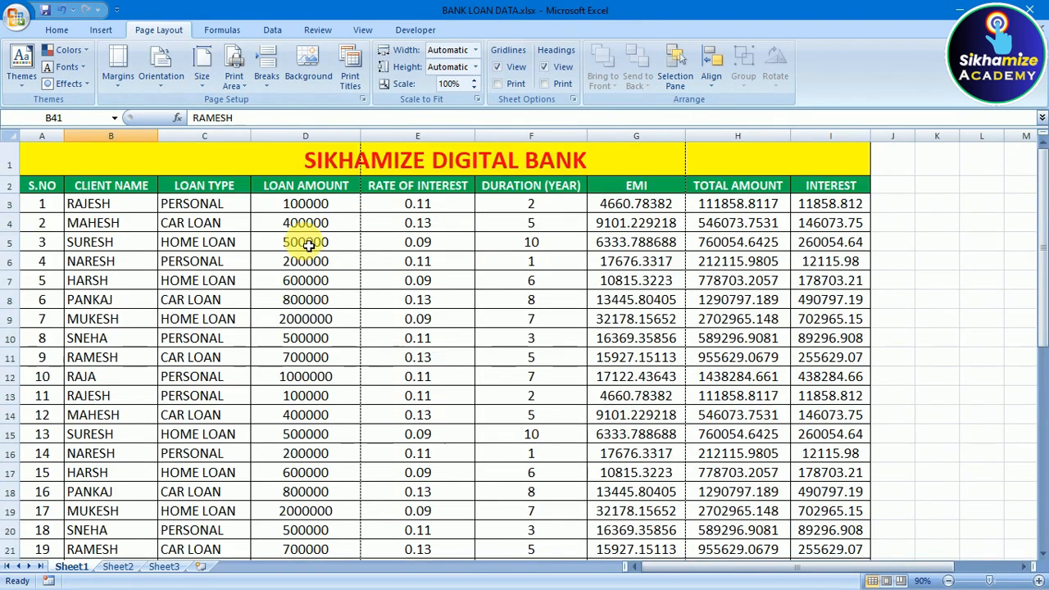
{"action": "left_click", "coordinate": [61, 15]}
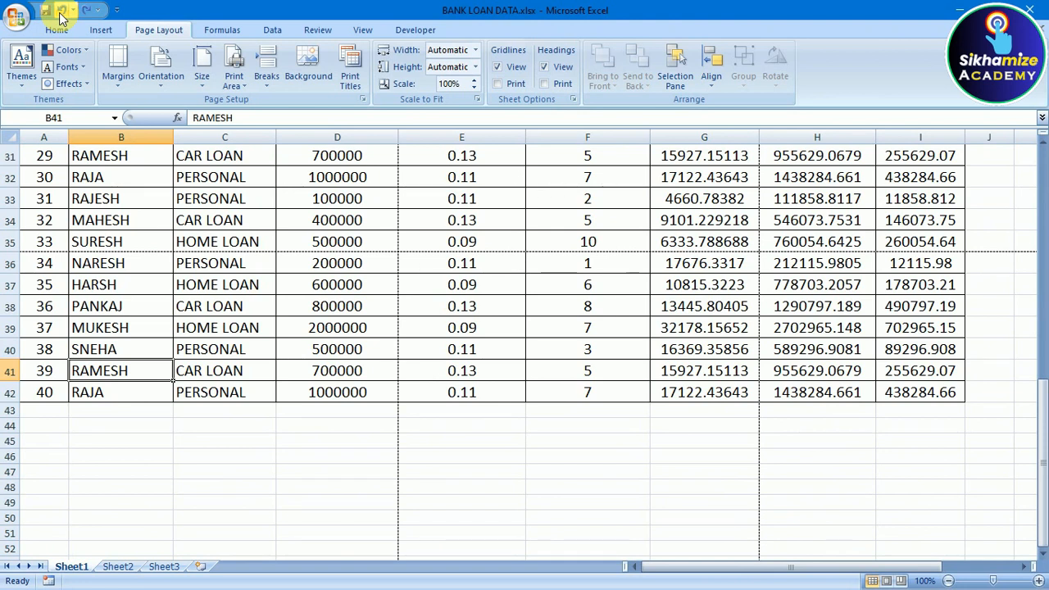
{"action": "left_click", "coordinate": [61, 14]}
{"action": "left_click", "coordinate": [62, 15]}
{"action": "left_click", "coordinate": [61, 15]}
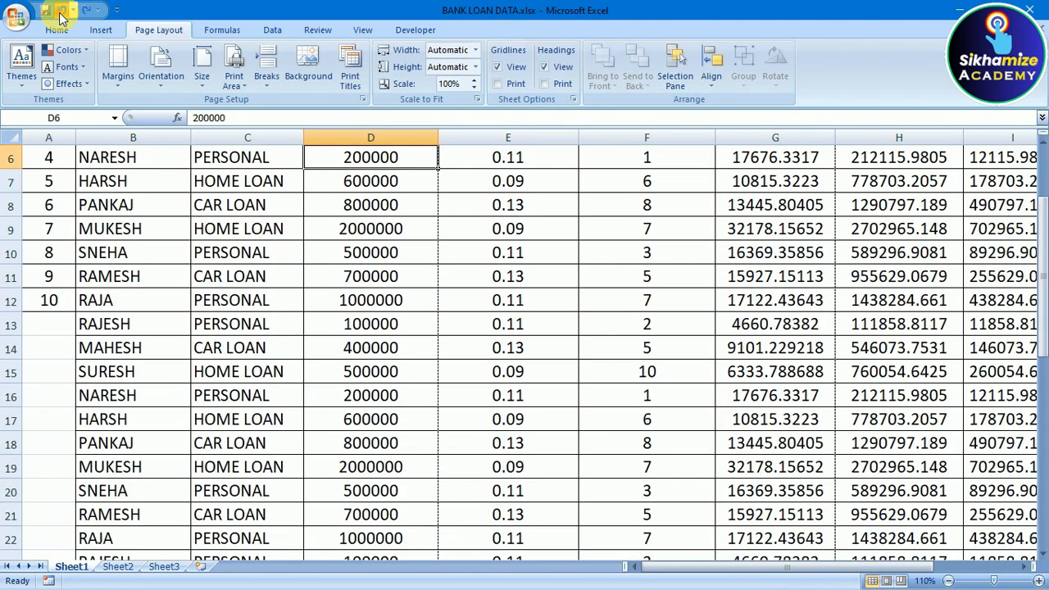
{"action": "left_click", "coordinate": [62, 15]}
{"action": "left_click", "coordinate": [62, 15]}
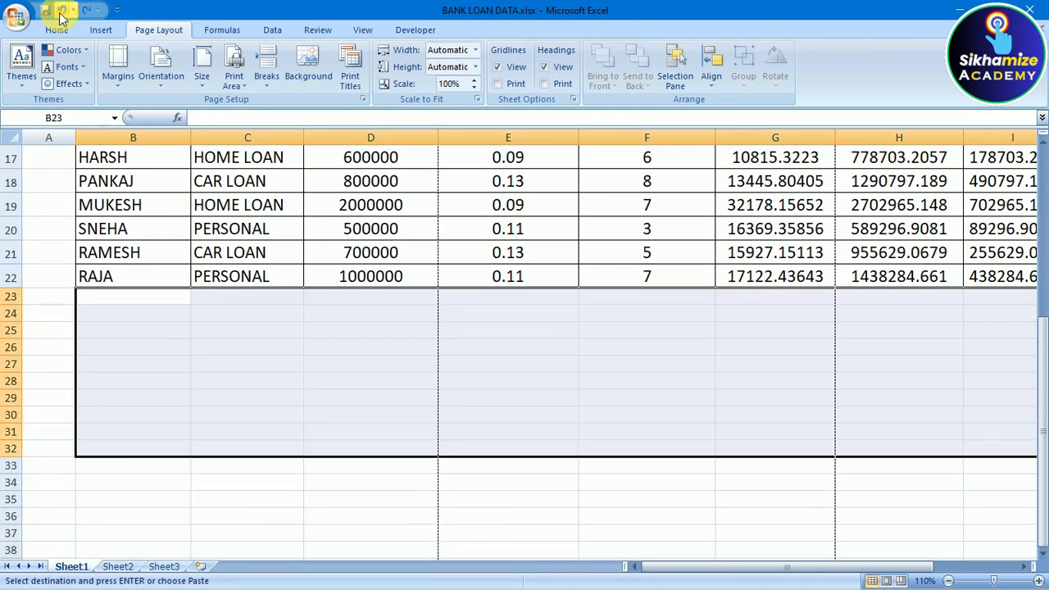
{"action": "left_click", "coordinate": [62, 15]}
{"action": "scroll", "coordinate": [181, 178], "scroll_direction": "up", "scroll_amount": 4}
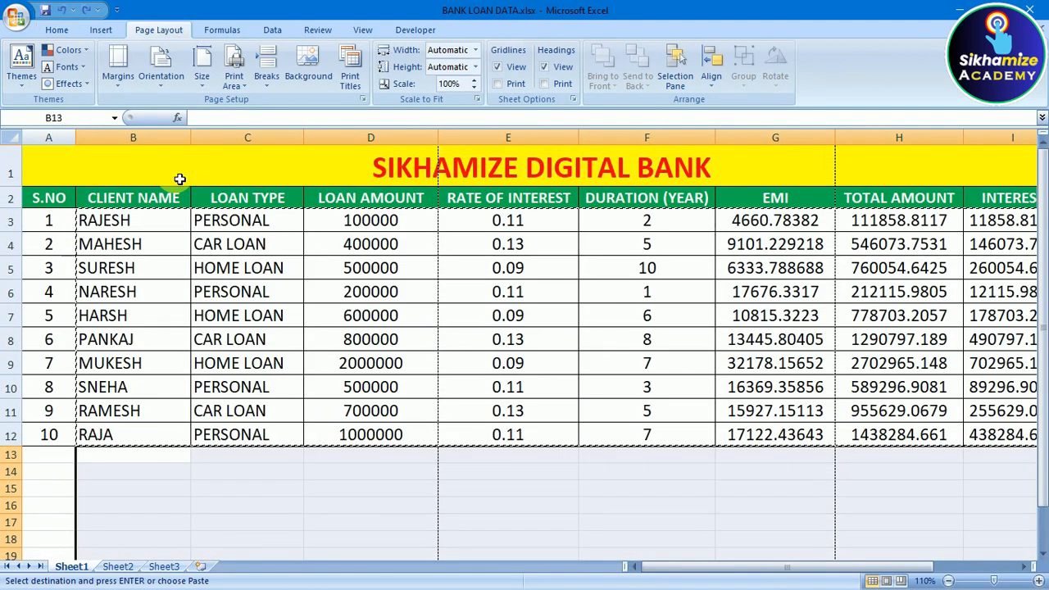
{"action": "left_click", "coordinate": [281, 491]}
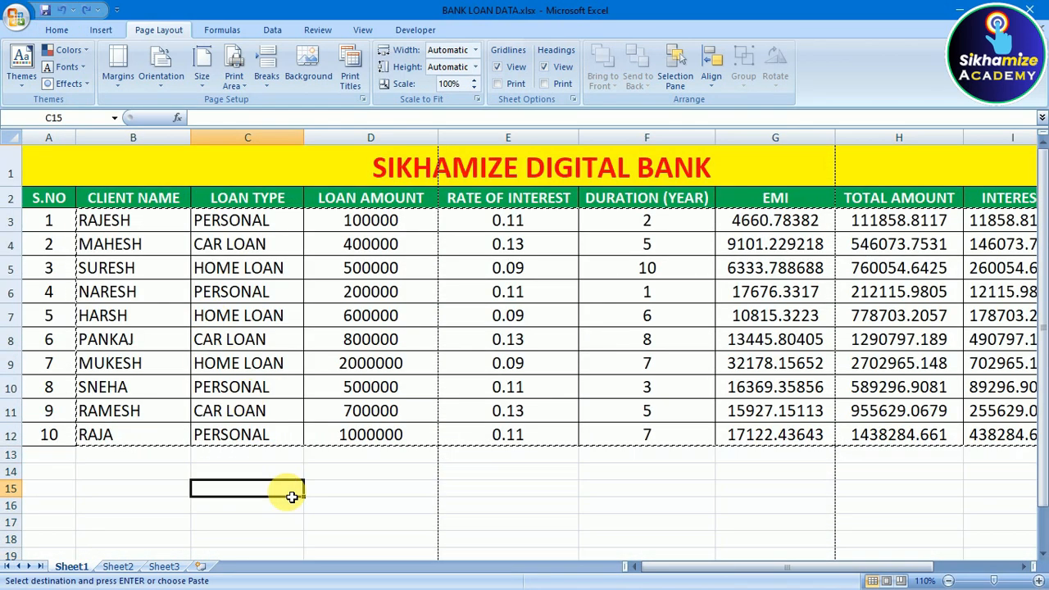
{"action": "double_click", "coordinate": [644, 435]}
{"action": "left_click", "coordinate": [771, 506]}
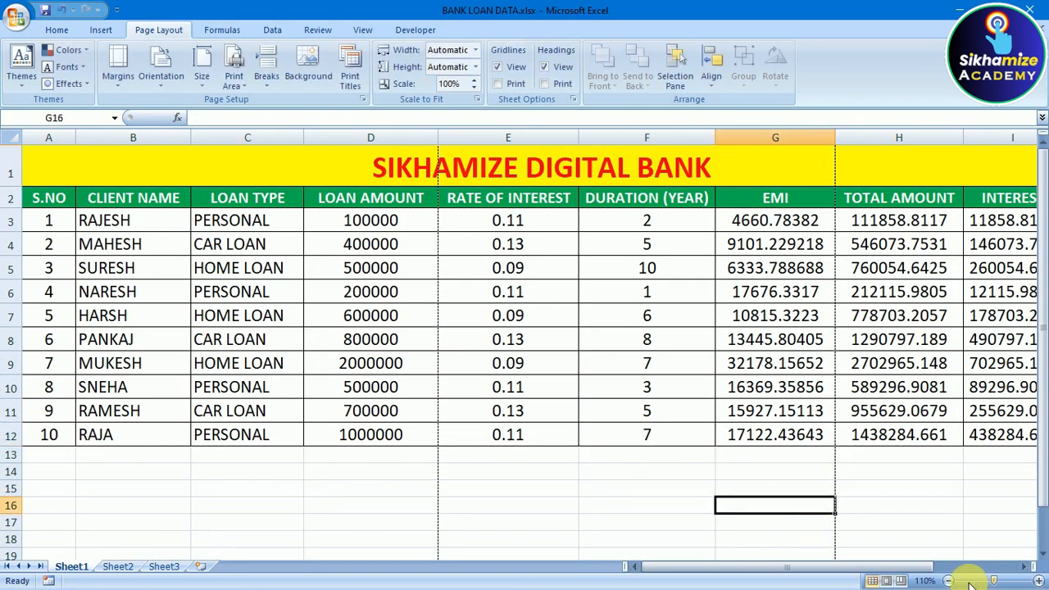
{"action": "left_click", "coordinate": [950, 581]}
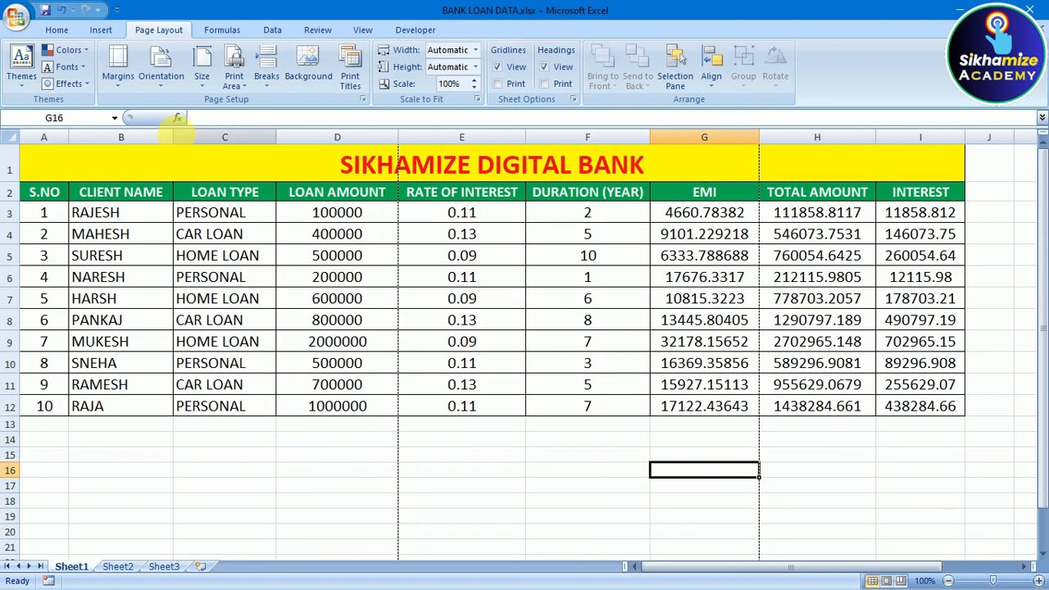
{"action": "left_click", "coordinate": [103, 169]}
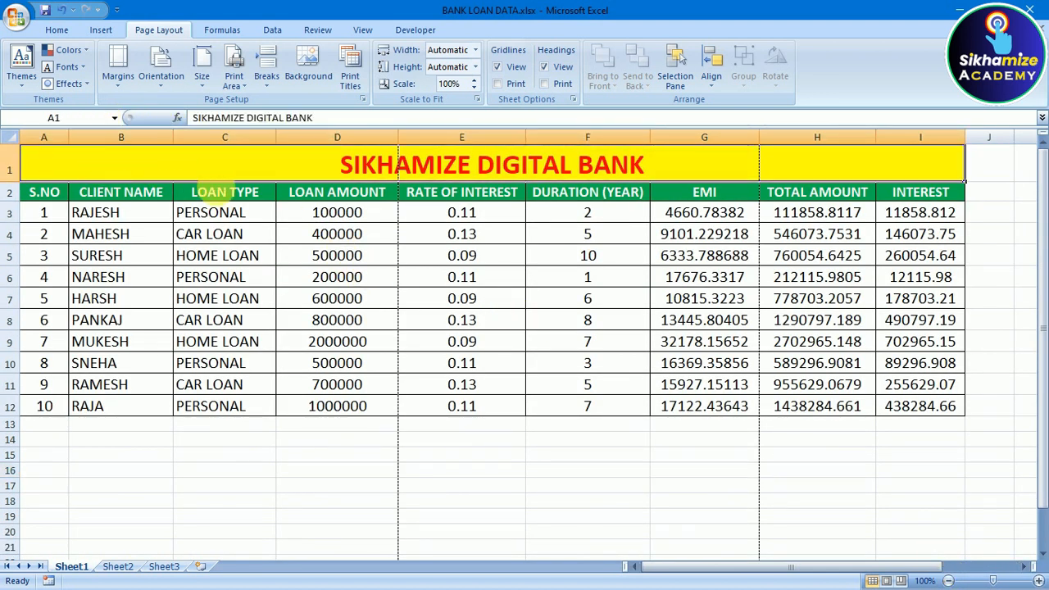
{"action": "left_click_drag", "start_coordinate": [245, 173], "coordinate": [270, 417]}
{"action": "left_click", "coordinate": [274, 359]}
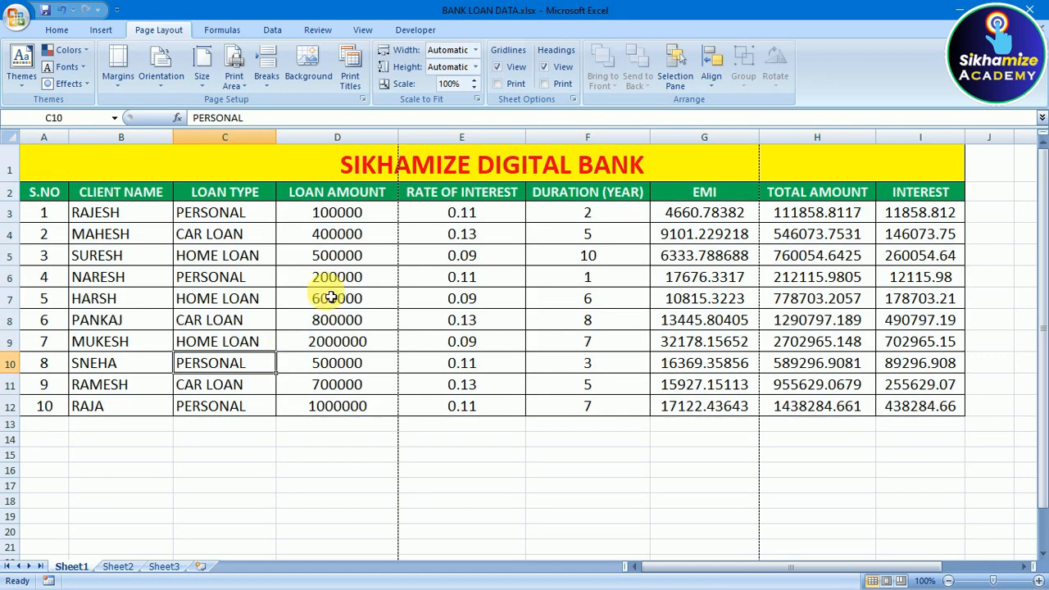
{"action": "left_click_drag", "start_coordinate": [316, 205], "coordinate": [323, 410]}
{"action": "left_click", "coordinate": [489, 189]}
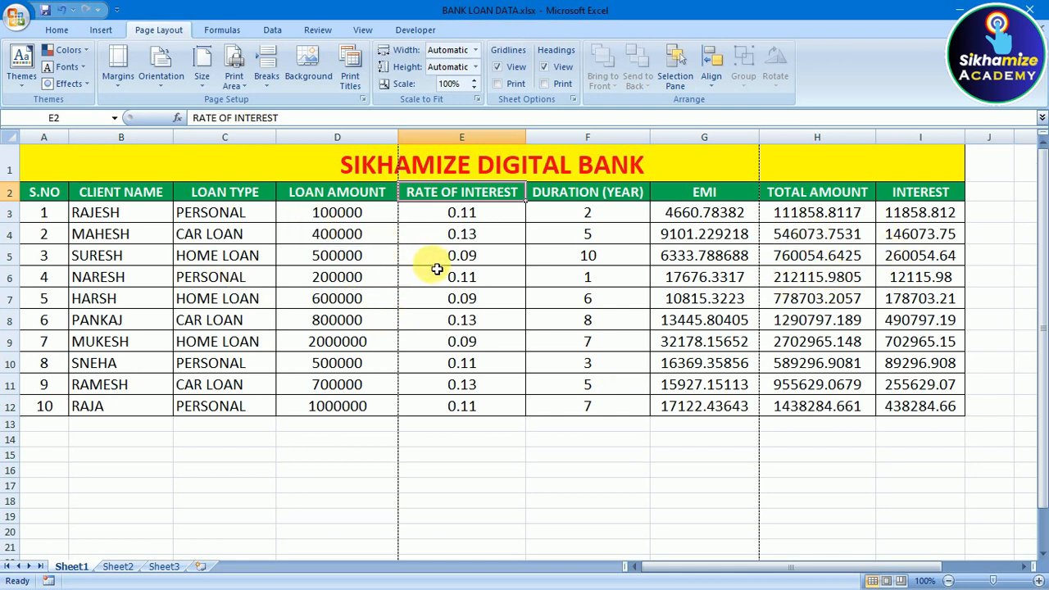
Change the loan sheet's page orientation to Landscape.
{"action": "left_click", "coordinate": [160, 78]}
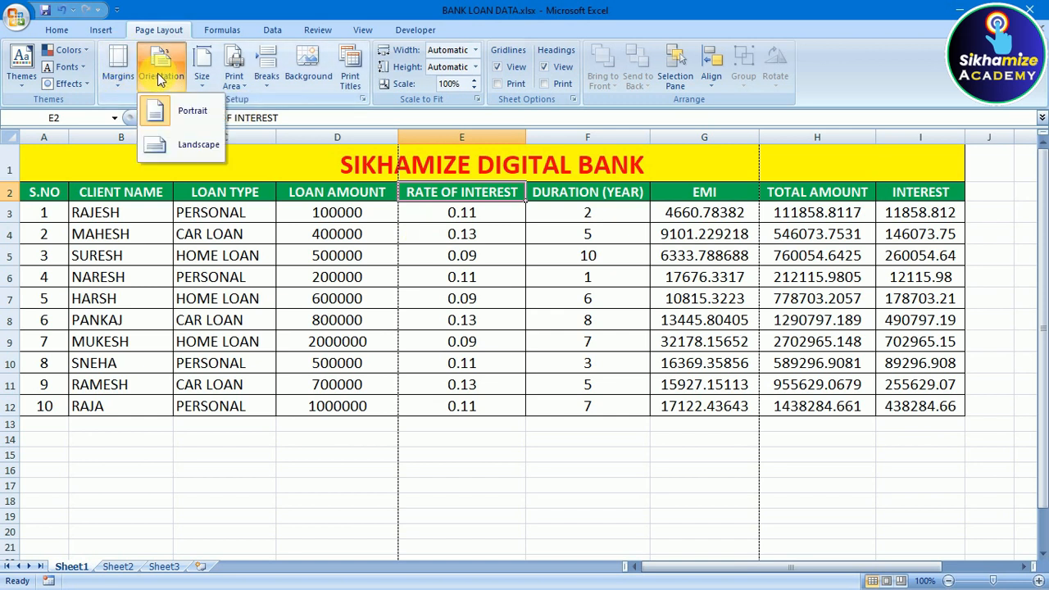
{"action": "left_click", "coordinate": [170, 146]}
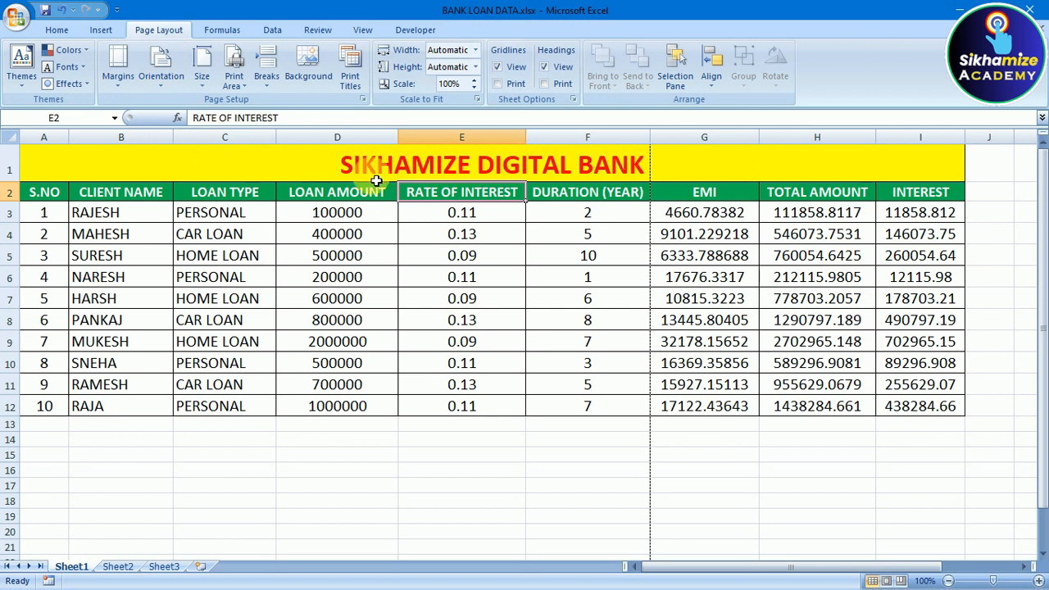
{"action": "left_click", "coordinate": [581, 486]}
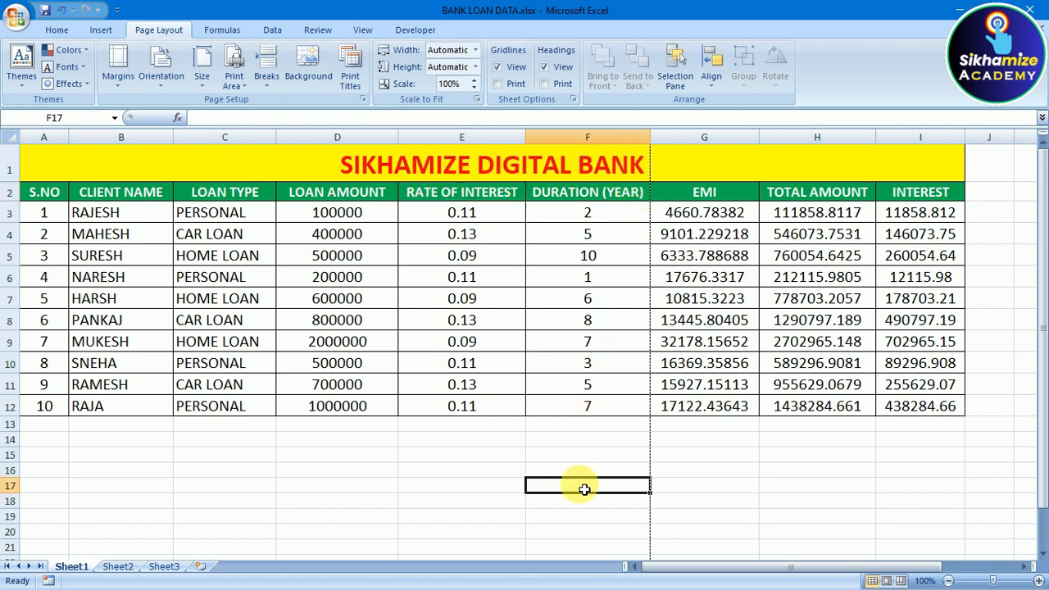
Examine how the landscape loan table splits across pages 1 and 2 in the print preview, and return to the sheet.
{"action": "left_click", "coordinate": [16, 18]}
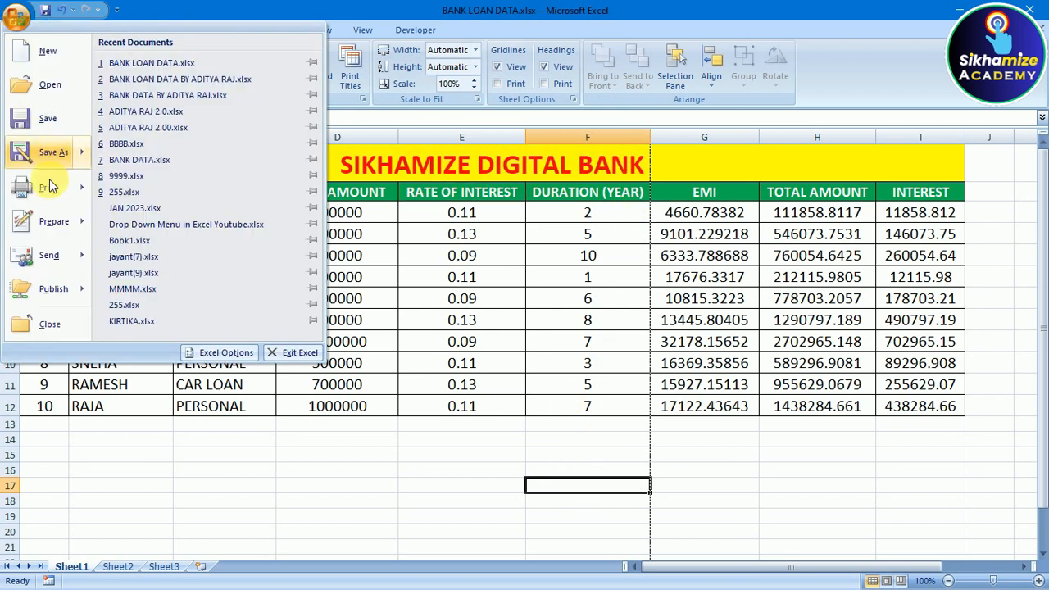
{"action": "mouse_move", "coordinate": [37, 188]}
{"action": "left_click", "coordinate": [162, 161]}
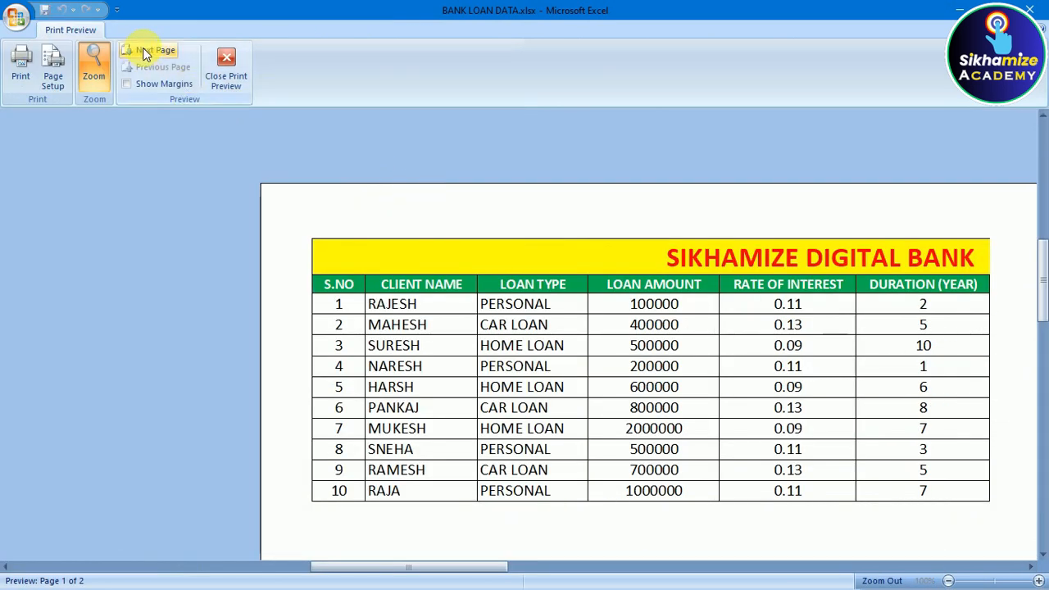
{"action": "left_click", "coordinate": [144, 53]}
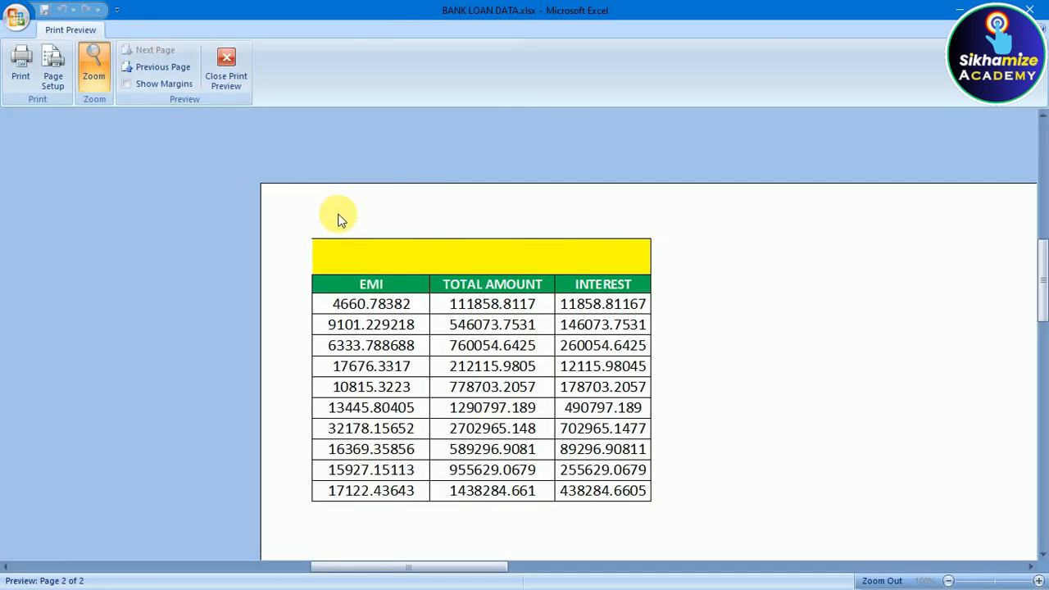
{"action": "left_click", "coordinate": [216, 61]}
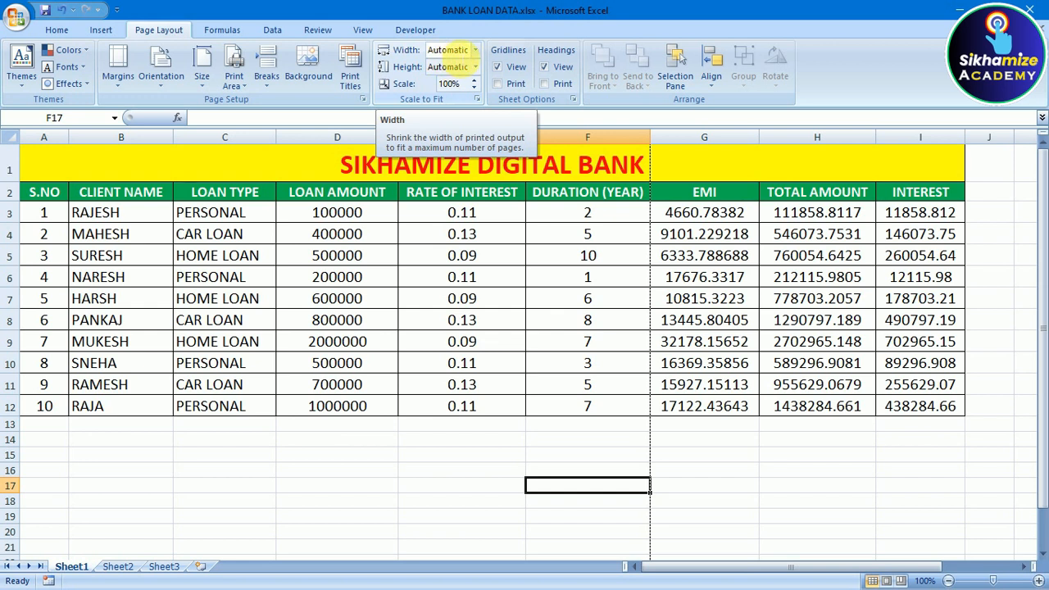
Scale the printed loan table to fit 1 page in width and 1 page in height.
{"action": "left_click", "coordinate": [476, 51]}
{"action": "left_click", "coordinate": [461, 82]}
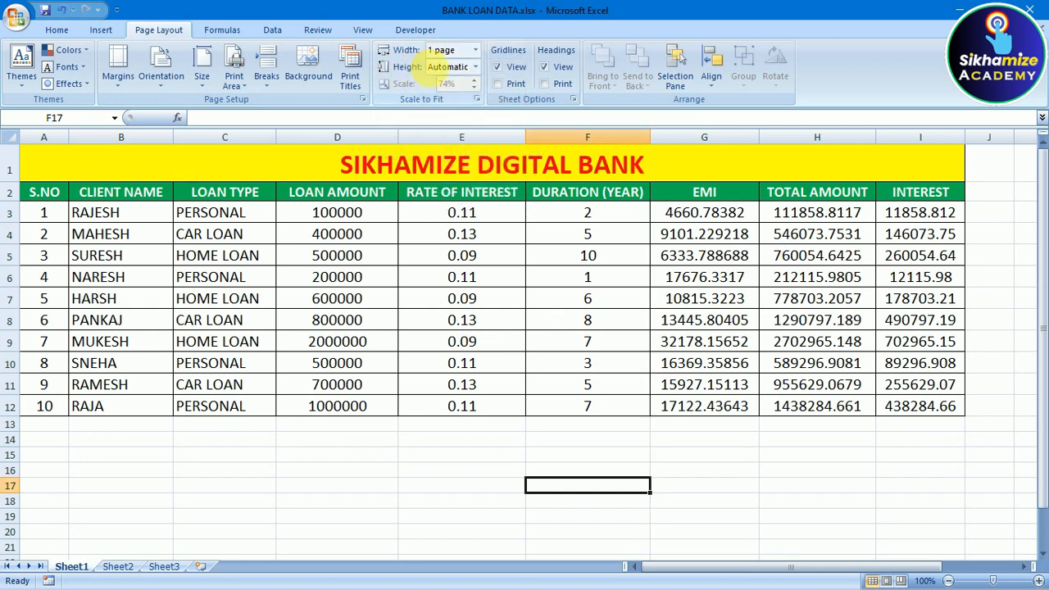
{"action": "left_click", "coordinate": [475, 67]}
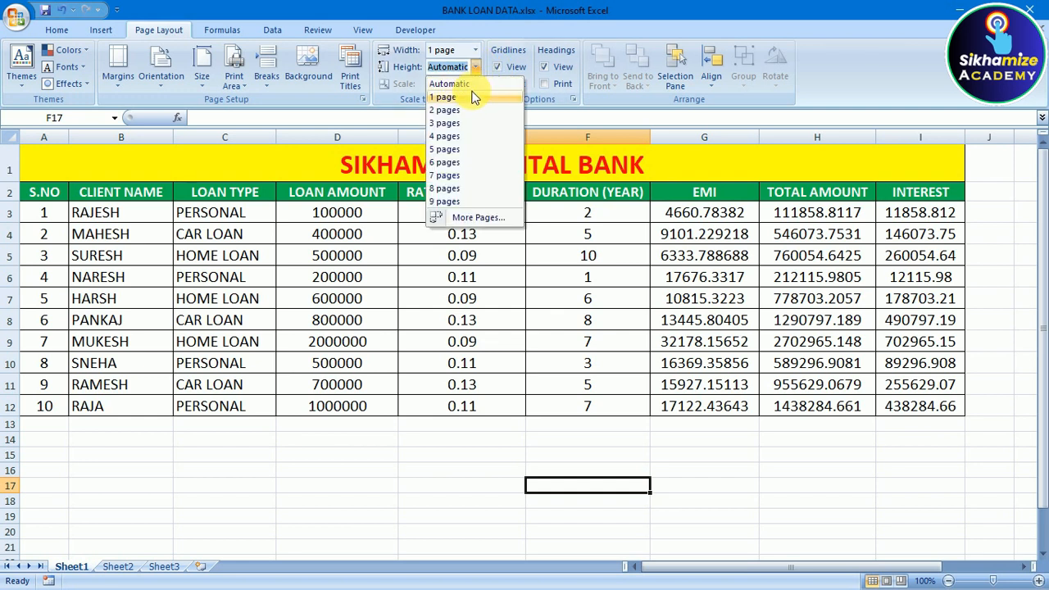
{"action": "left_click", "coordinate": [472, 97]}
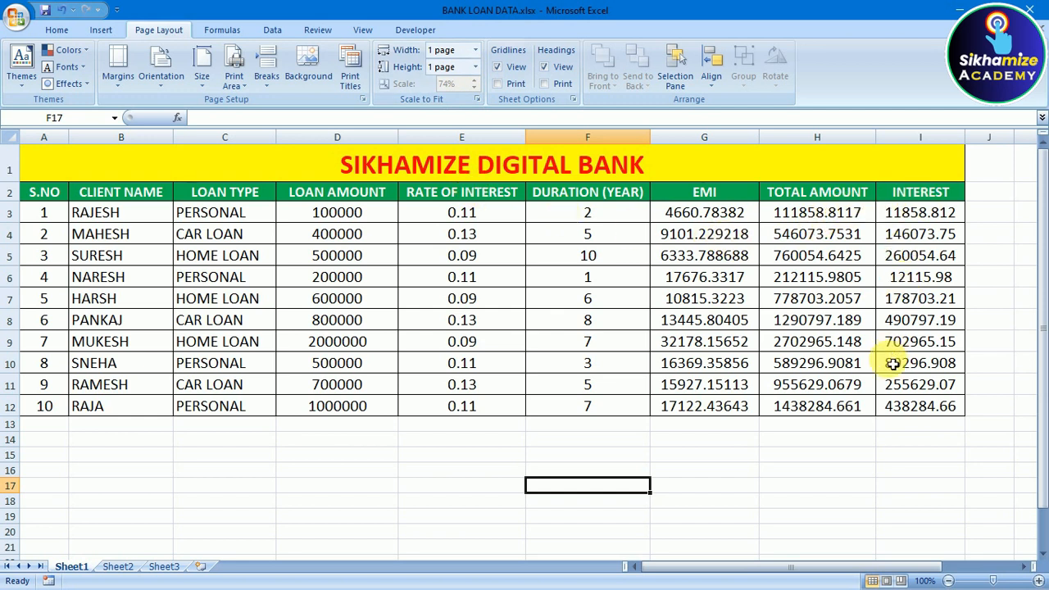
Examine in the print preview how the loan table fits across the single landscape page, and return to the sheet.
{"action": "left_click", "coordinate": [436, 438]}
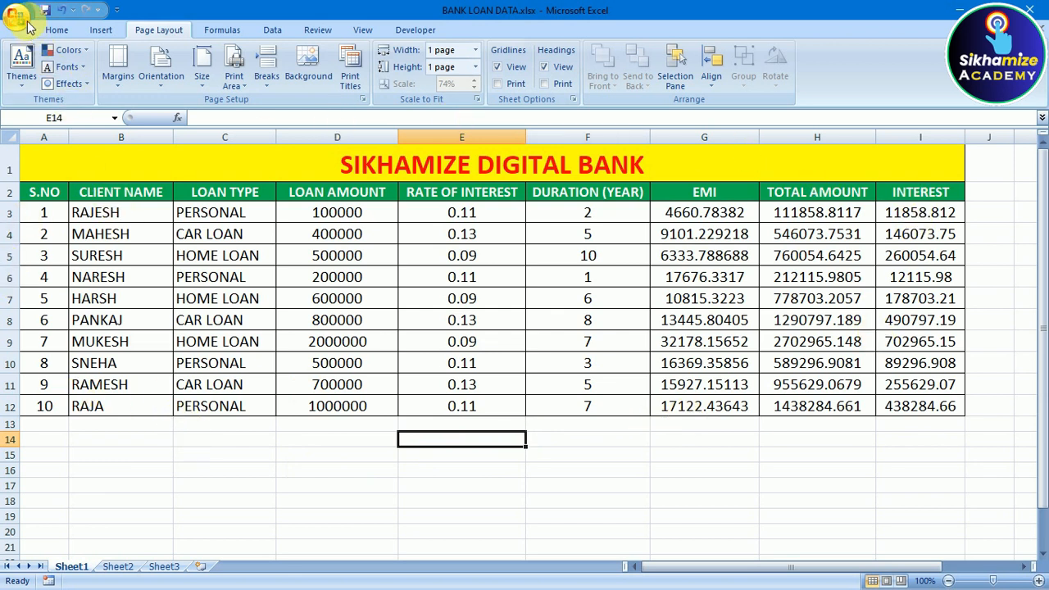
{"action": "left_click", "coordinate": [25, 23]}
{"action": "mouse_move", "coordinate": [47, 187]}
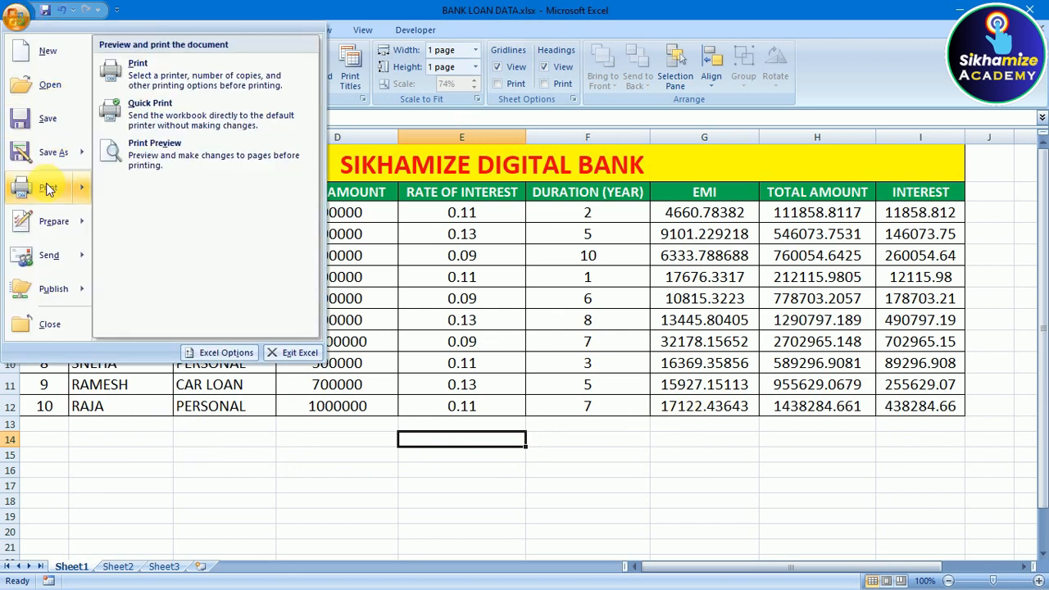
{"action": "left_click", "coordinate": [129, 156]}
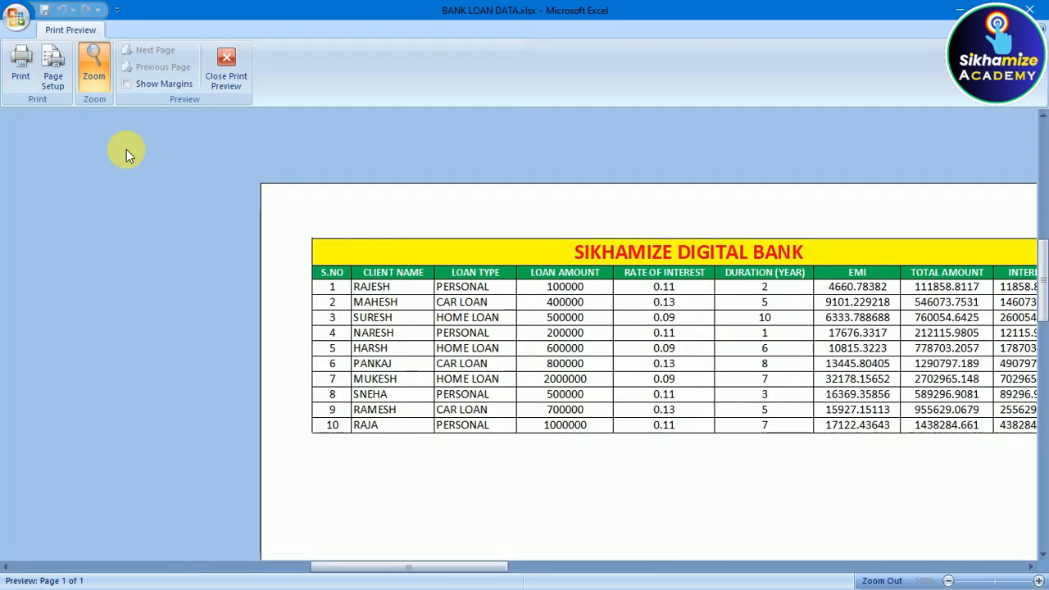
{"action": "left_click_drag", "start_coordinate": [492, 567], "coordinate": [621, 567]}
{"action": "left_click", "coordinate": [551, 566]}
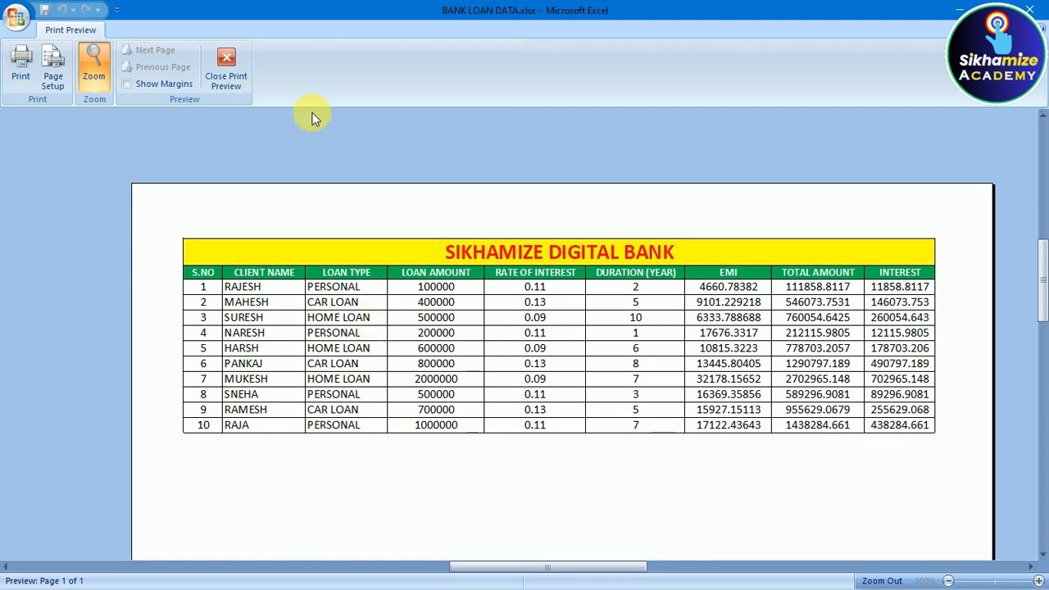
{"action": "left_click", "coordinate": [232, 67]}
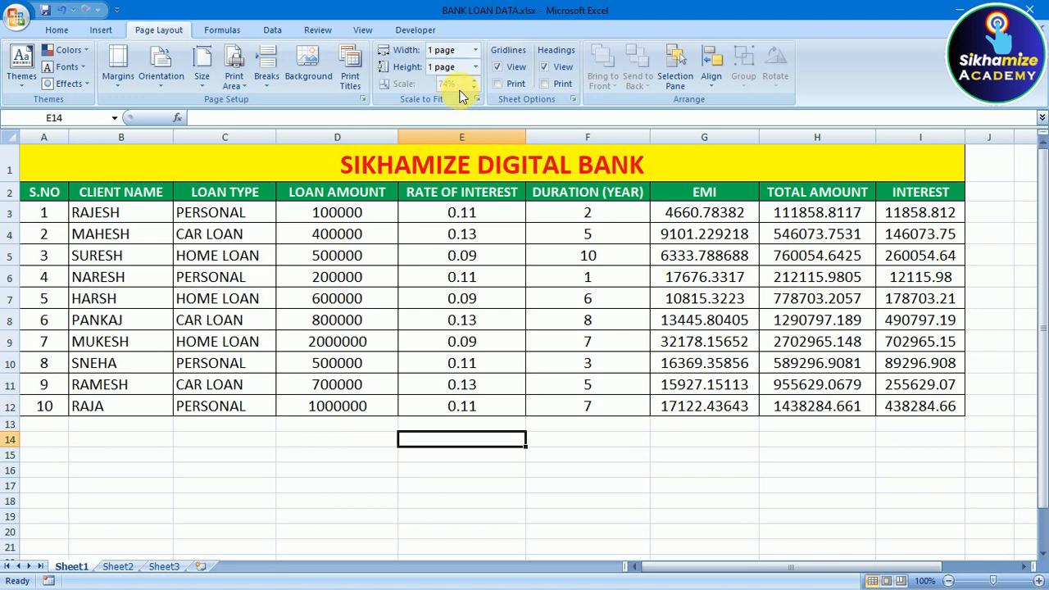
Set both the width and the height of the print scaling back to Automatic.
{"action": "left_click", "coordinate": [475, 49]}
{"action": "left_click", "coordinate": [481, 77]}
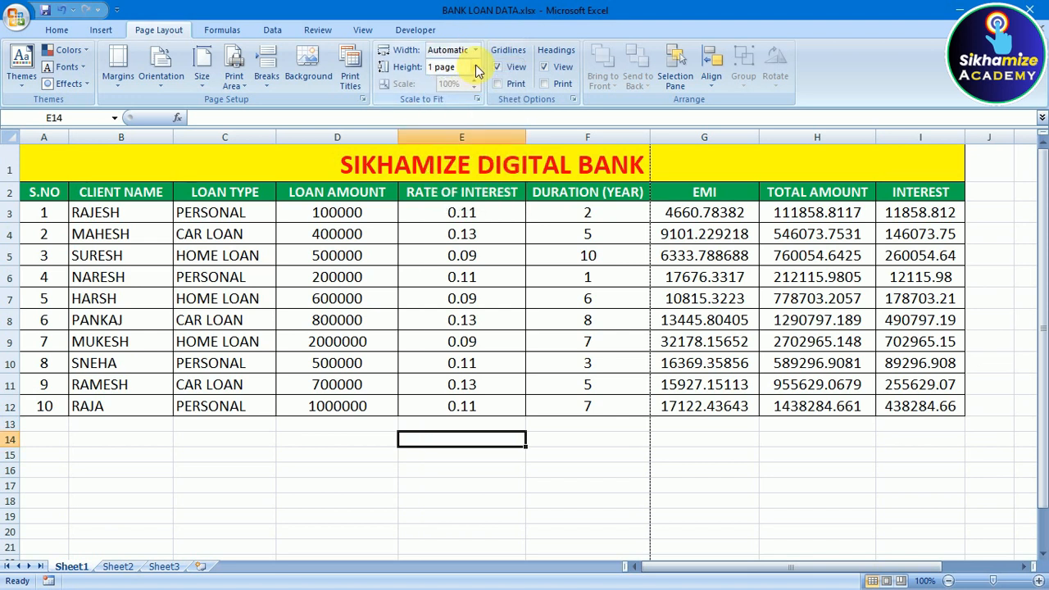
{"action": "left_click", "coordinate": [476, 67]}
{"action": "left_click", "coordinate": [473, 86]}
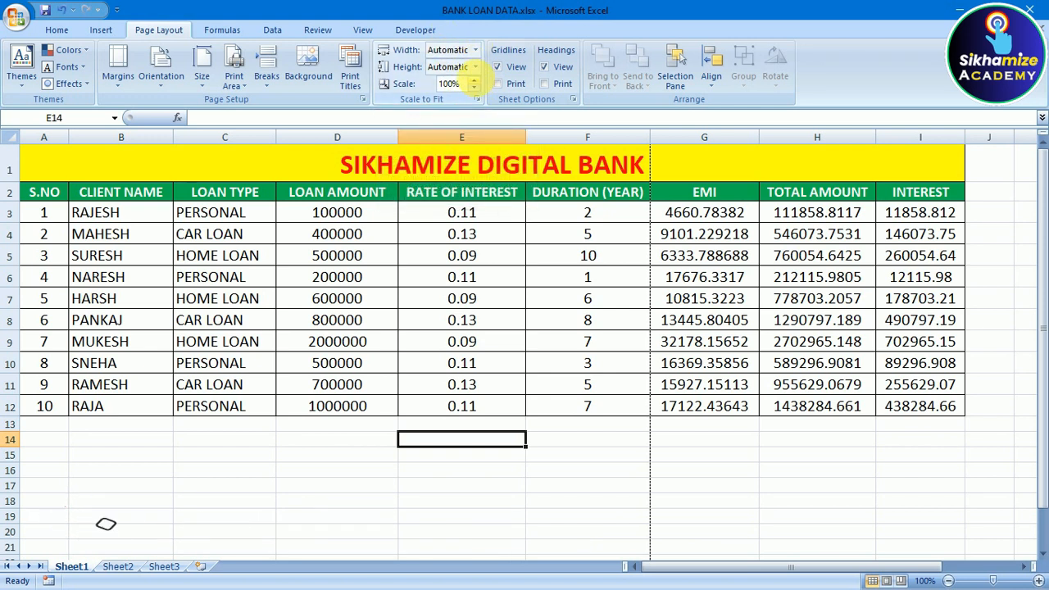
Raise the print scale to 115%, and reduce it to 70% so that all table columns fit on one page.
{"action": "left_click", "coordinate": [473, 79]}
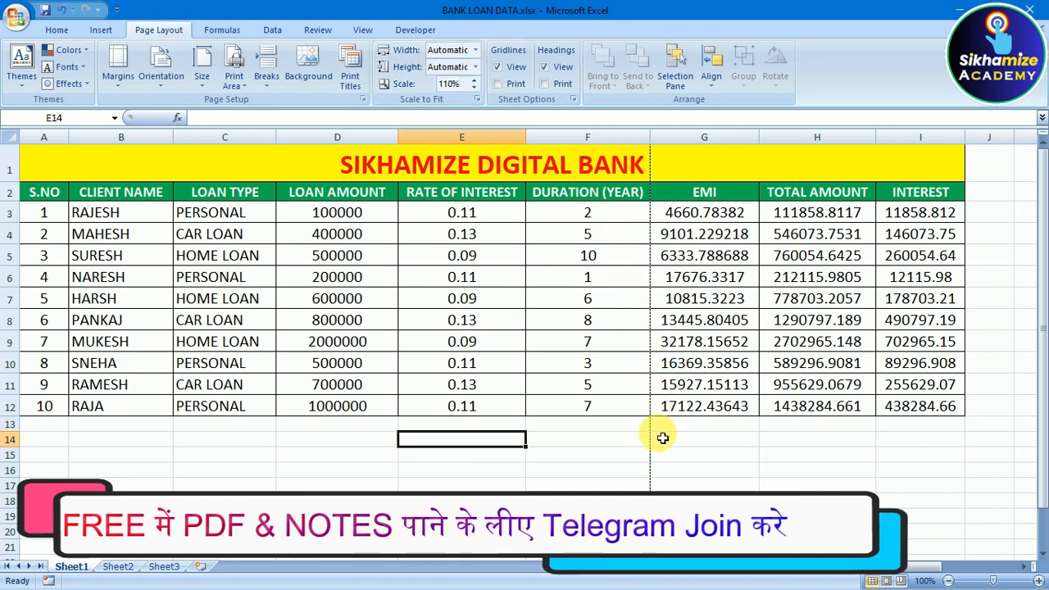
{"action": "left_click", "coordinate": [474, 80]}
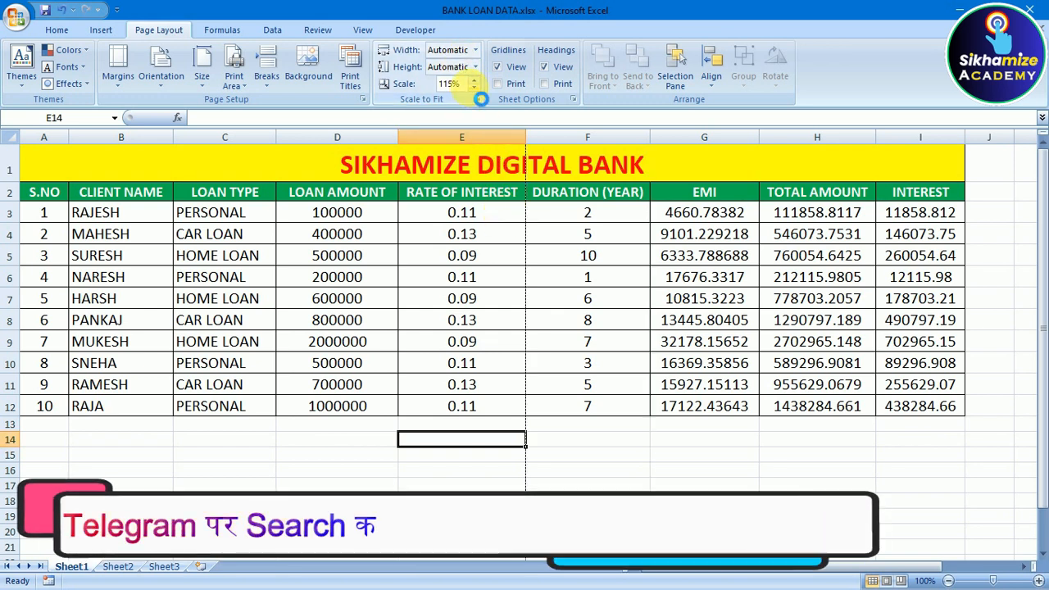
{"action": "left_click", "coordinate": [474, 88]}
{"action": "left_click", "coordinate": [474, 88]}
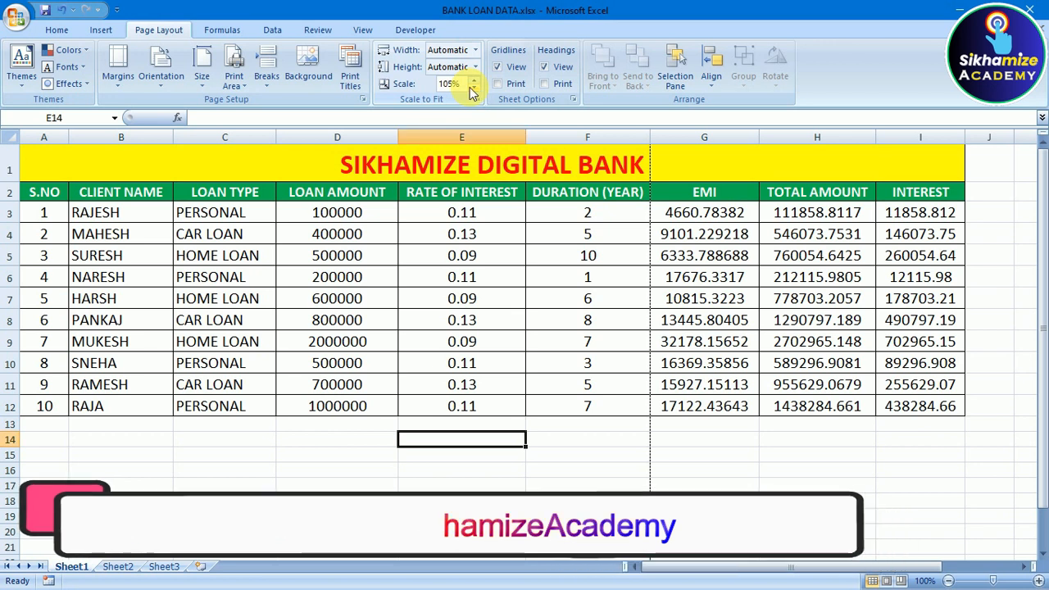
{"action": "left_click", "coordinate": [473, 87]}
{"action": "left_click", "coordinate": [474, 87]}
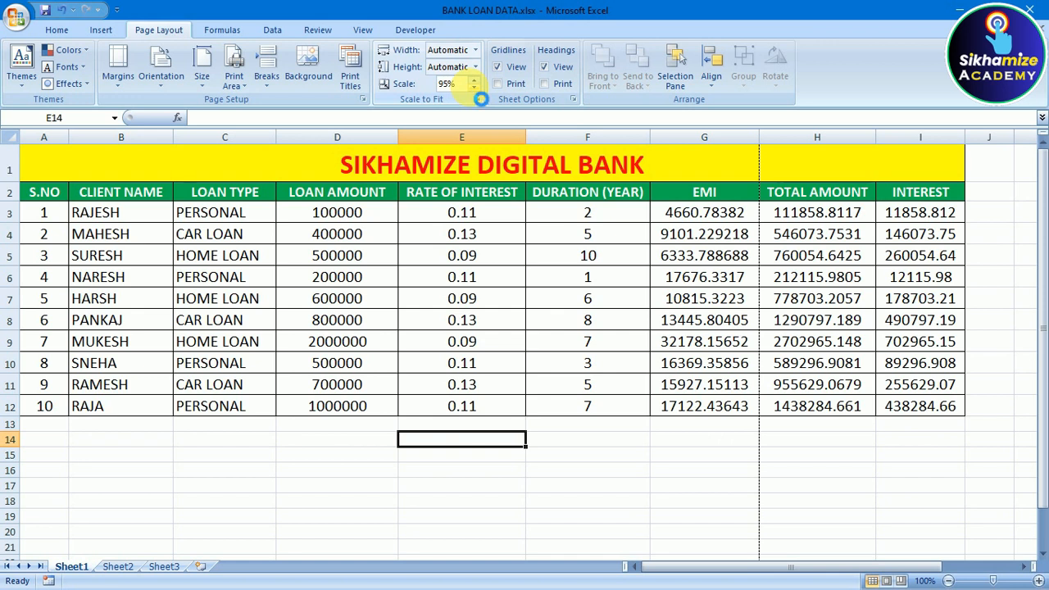
{"action": "left_click", "coordinate": [474, 87]}
{"action": "left_click", "coordinate": [474, 88]}
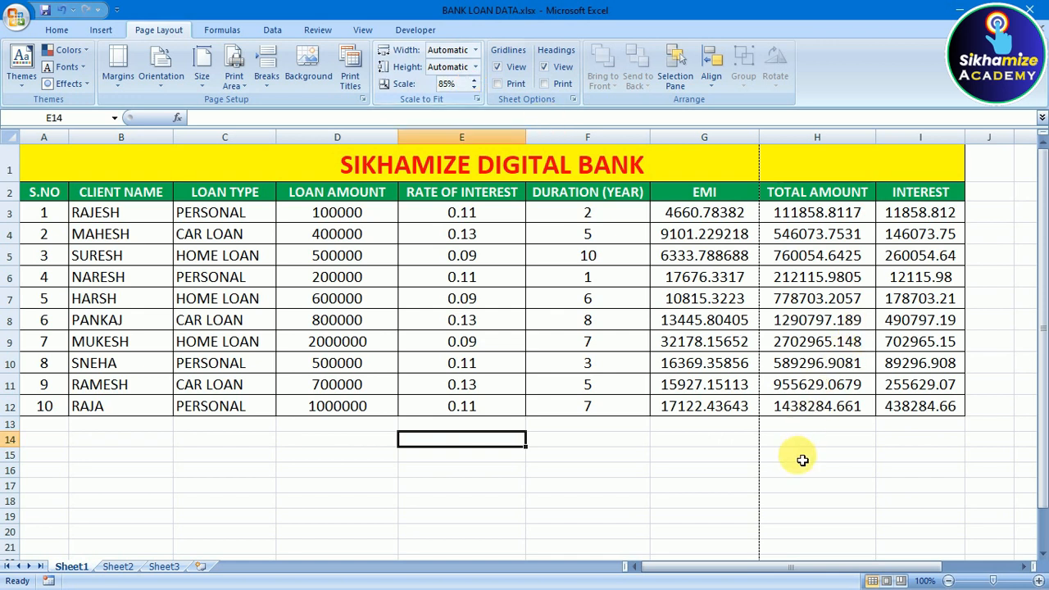
{"action": "left_click", "coordinate": [474, 87]}
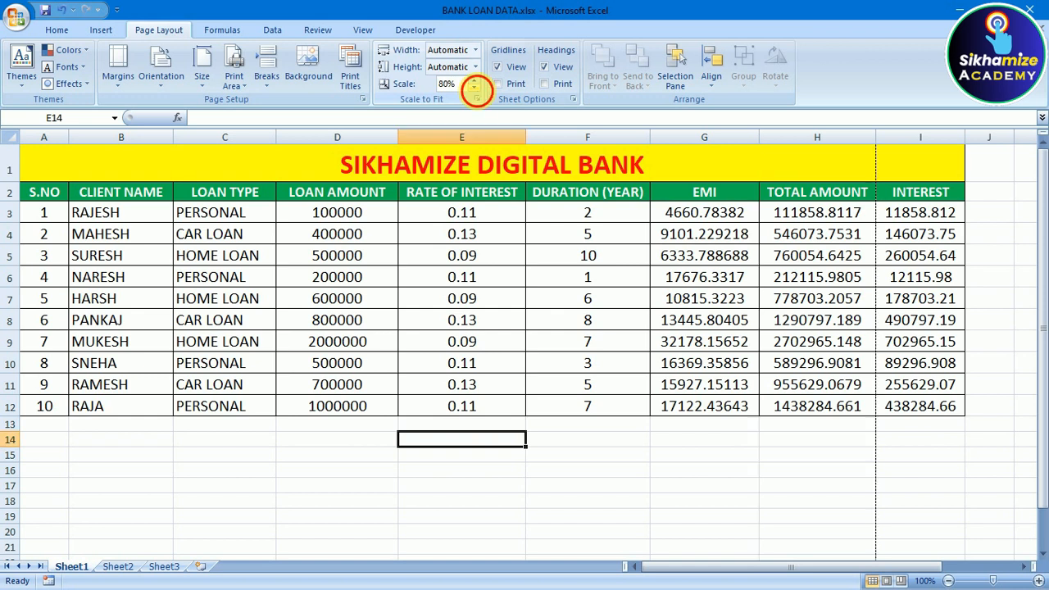
{"action": "left_click", "coordinate": [474, 87]}
{"action": "left_click", "coordinate": [474, 88]}
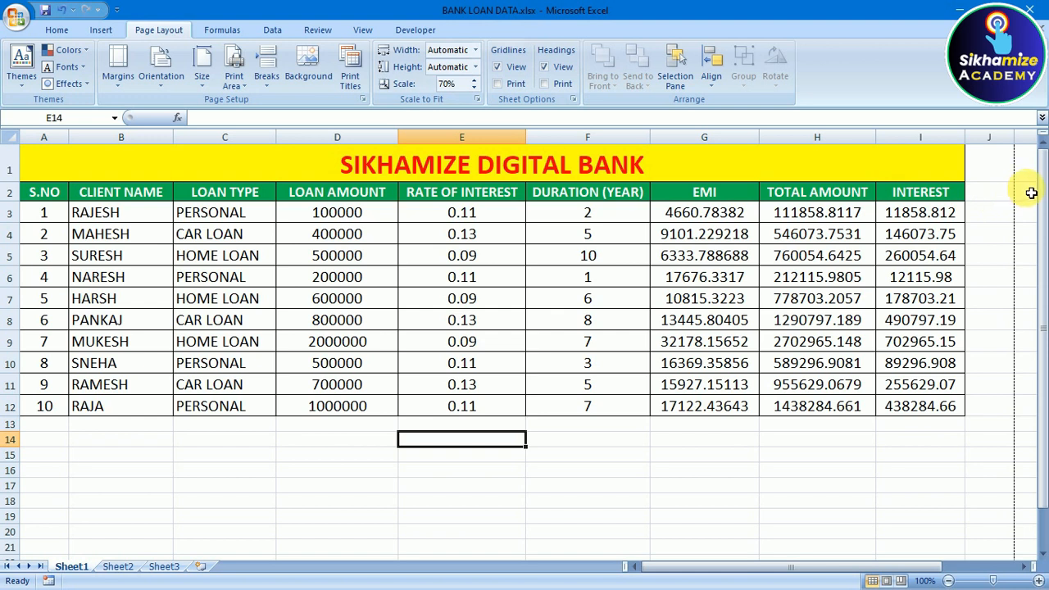
Check the loan table at 70% scale in the print preview, and return to the sheet.
{"action": "left_click", "coordinate": [16, 17]}
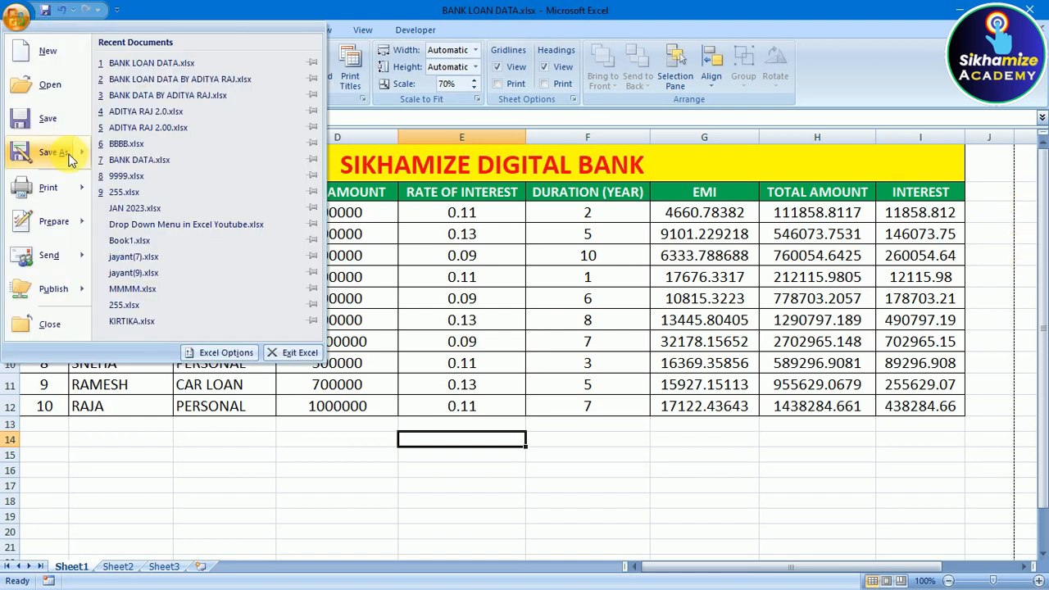
{"action": "mouse_move", "coordinate": [33, 187]}
{"action": "left_click", "coordinate": [178, 156]}
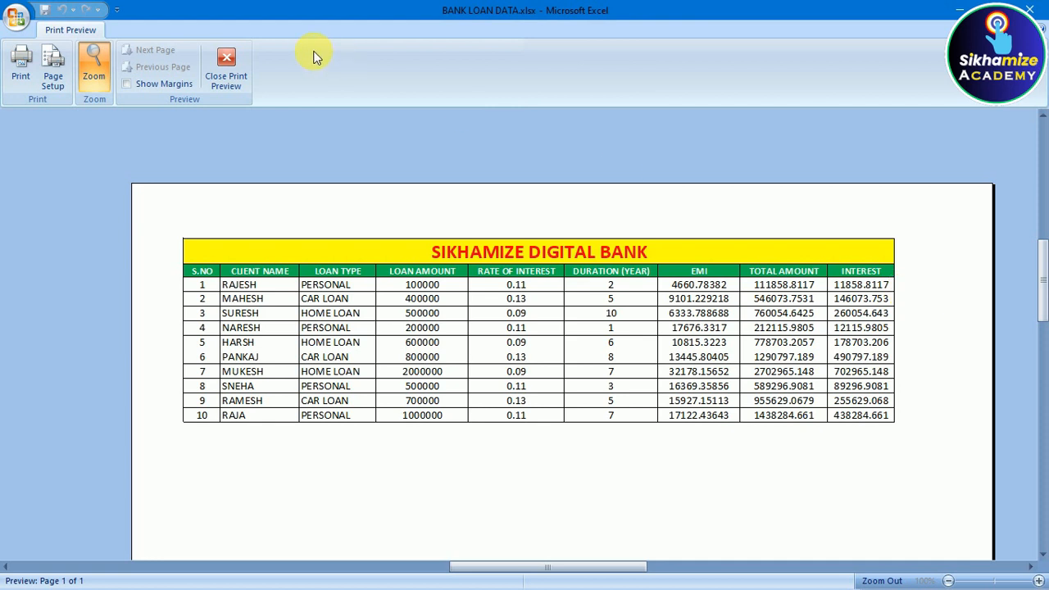
{"action": "left_click", "coordinate": [226, 64]}
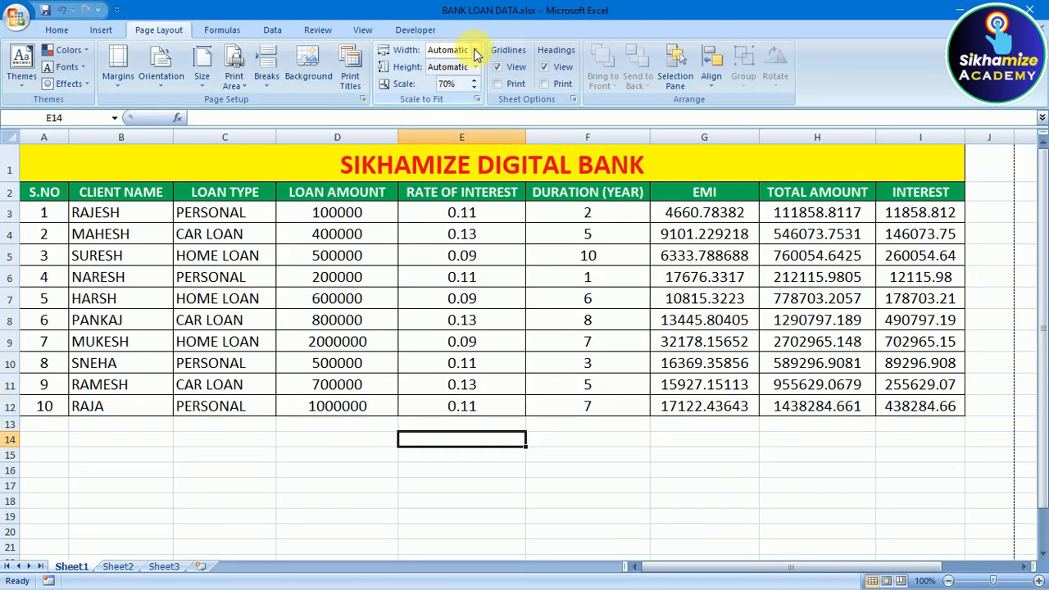
{"action": "left_click", "coordinate": [475, 52]}
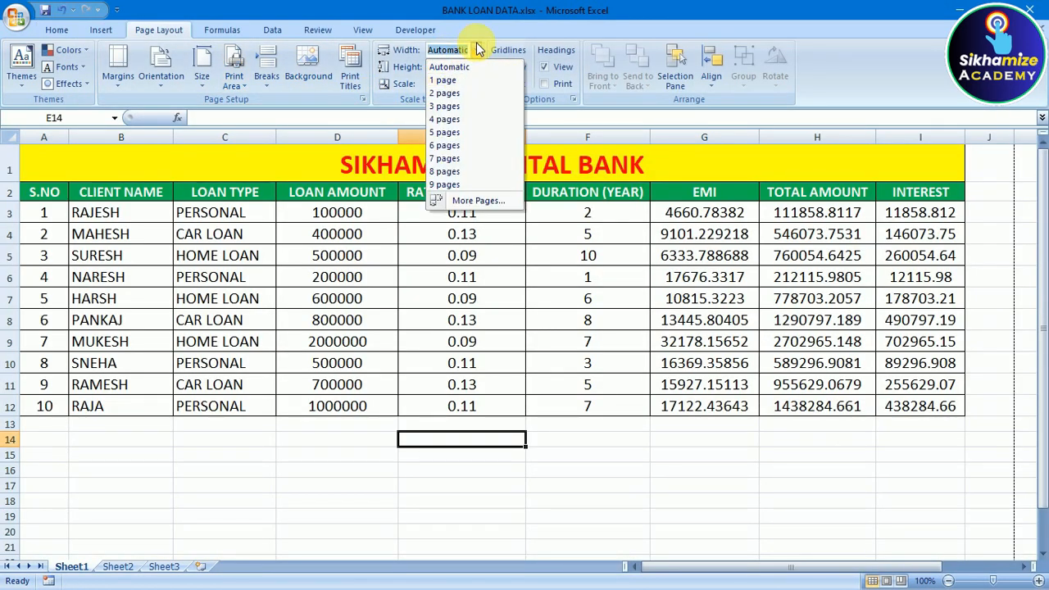
{"action": "left_click", "coordinate": [478, 49]}
{"action": "left_click", "coordinate": [474, 81]}
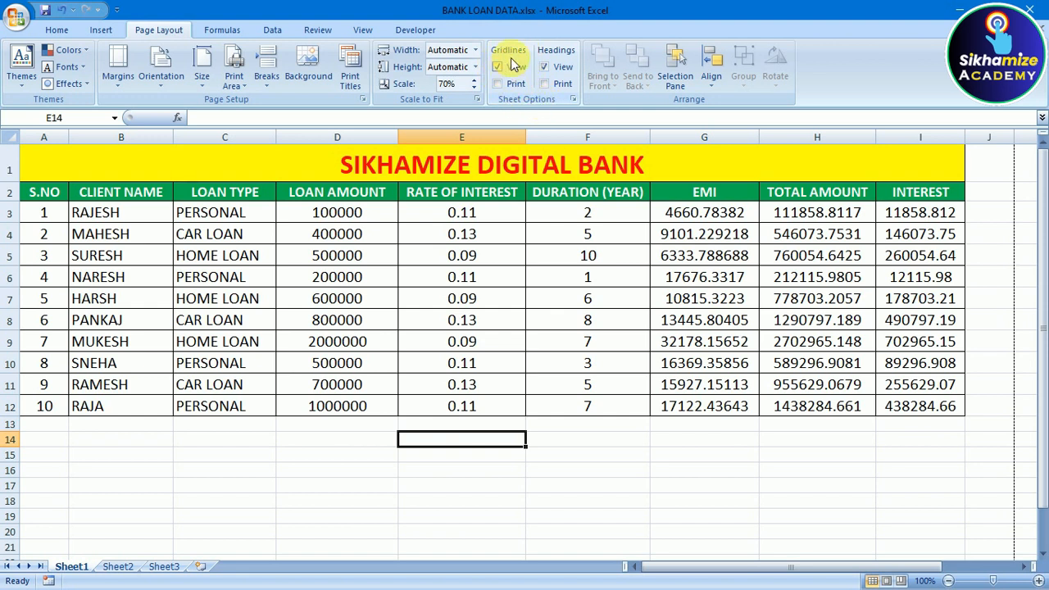
Hide the gridlines on the loan sheet and look over the blank cells below the table.
{"action": "left_click_drag", "start_coordinate": [784, 451], "coordinate": [368, 464]}
{"action": "left_click", "coordinate": [312, 453]}
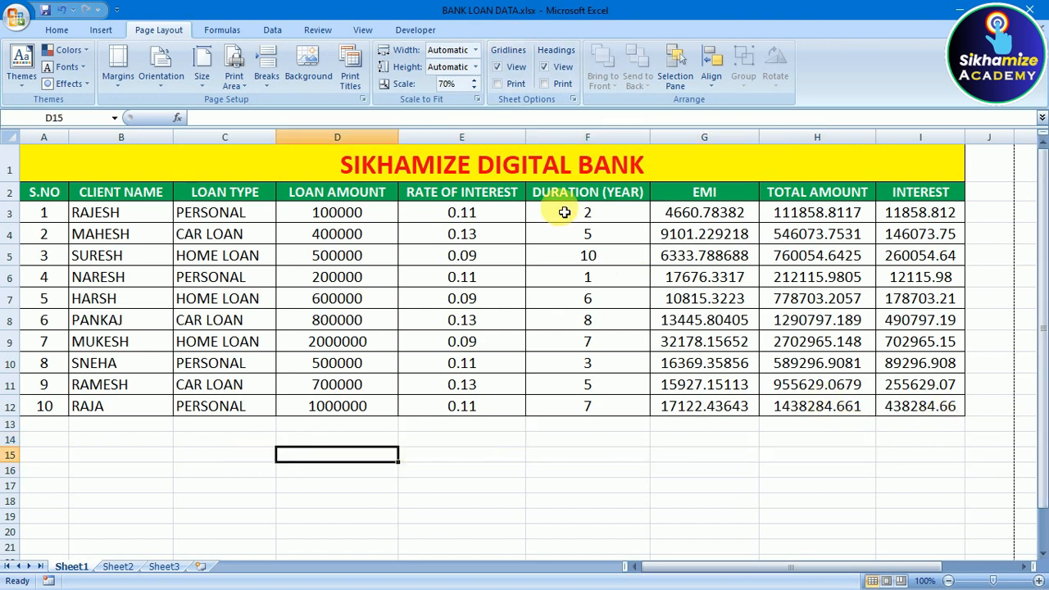
{"action": "left_click", "coordinate": [497, 69]}
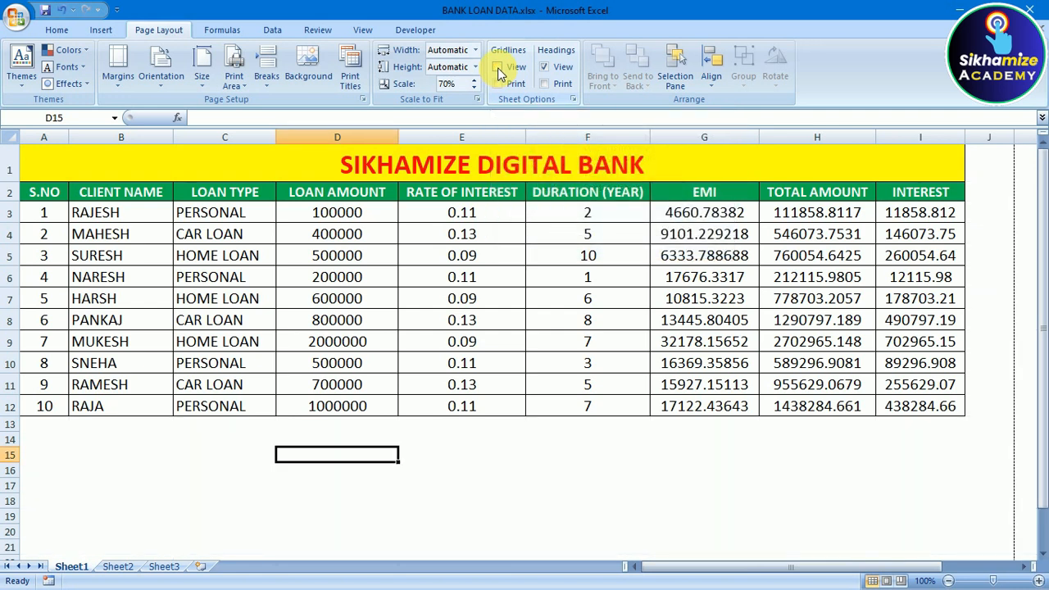
{"action": "left_click_drag", "start_coordinate": [526, 462], "coordinate": [831, 515]}
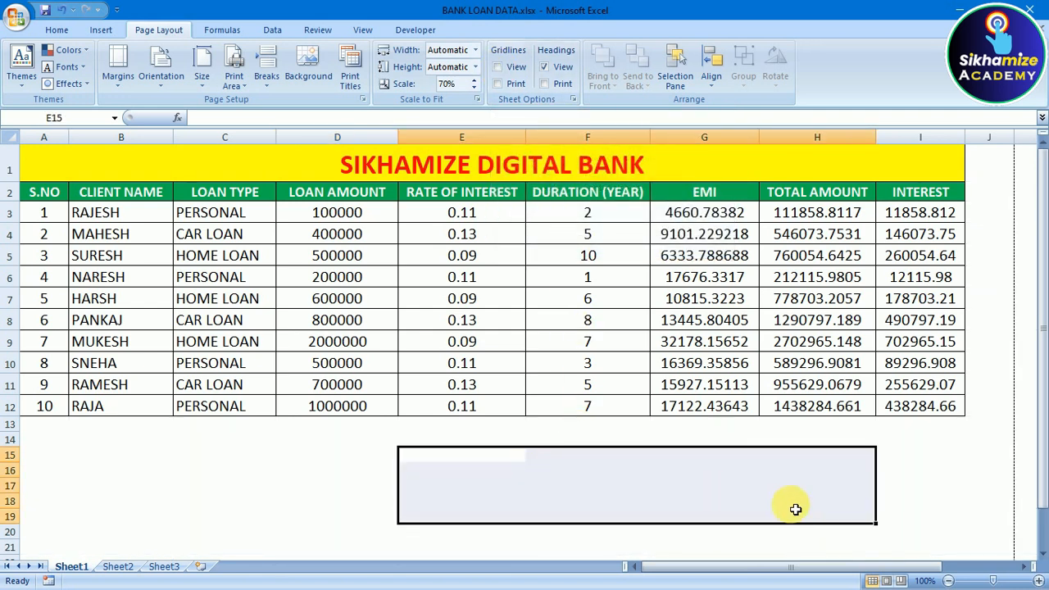
{"action": "left_click", "coordinate": [351, 459]}
{"action": "scroll", "coordinate": [677, 358], "scroll_direction": "down", "scroll_amount": 20}
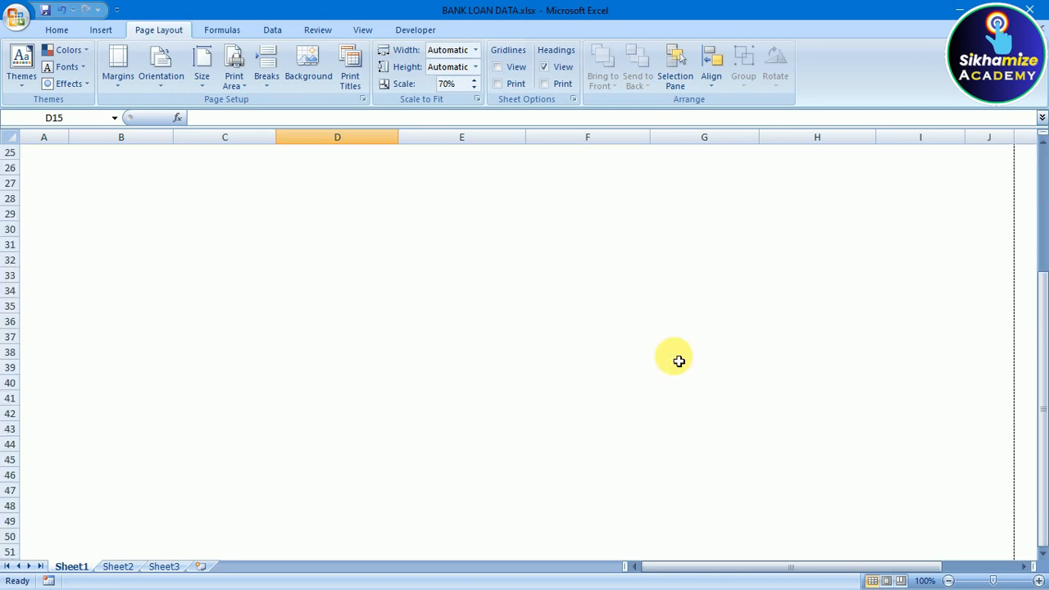
{"action": "scroll", "coordinate": [530, 298], "scroll_direction": "up", "scroll_amount": 16}
{"action": "scroll", "coordinate": [530, 298], "scroll_direction": "up", "scroll_amount": 4}
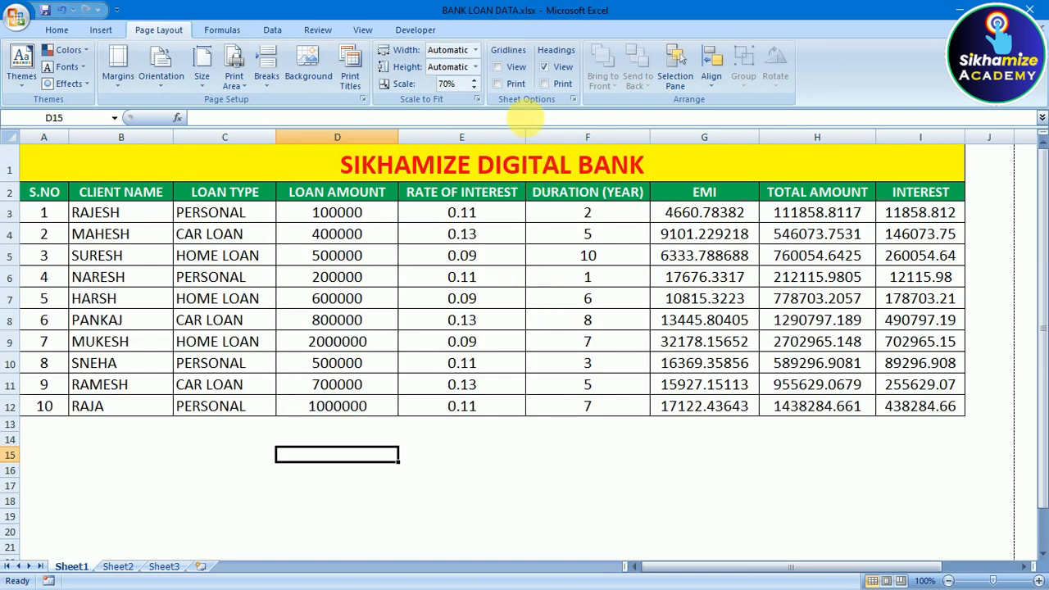
Show the sheet gridlines again and check them by selecting blank cells below the table.
{"action": "left_click", "coordinate": [498, 68]}
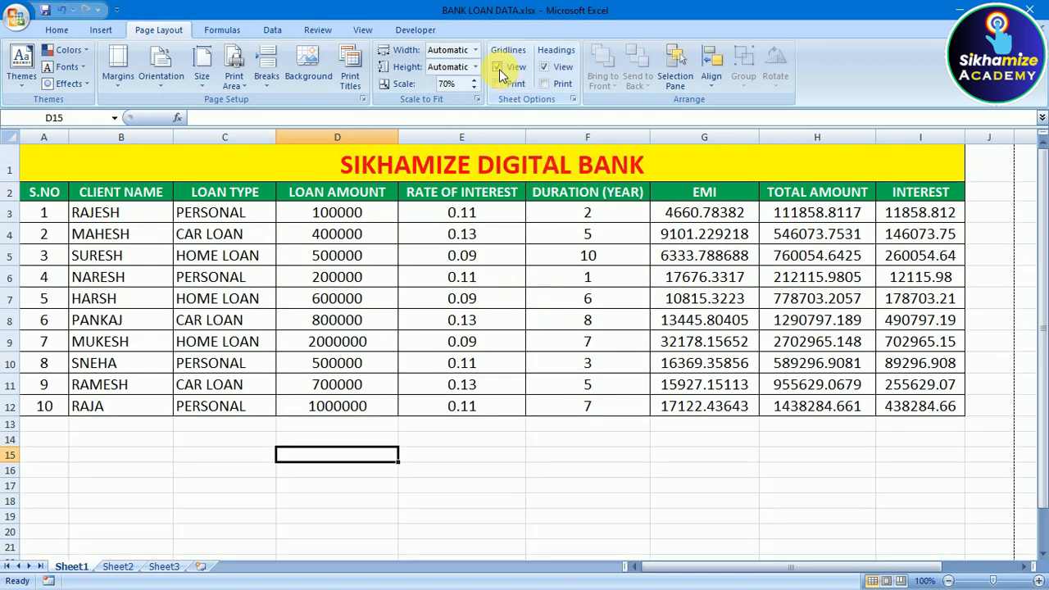
{"action": "left_click_drag", "start_coordinate": [459, 443], "coordinate": [544, 476]}
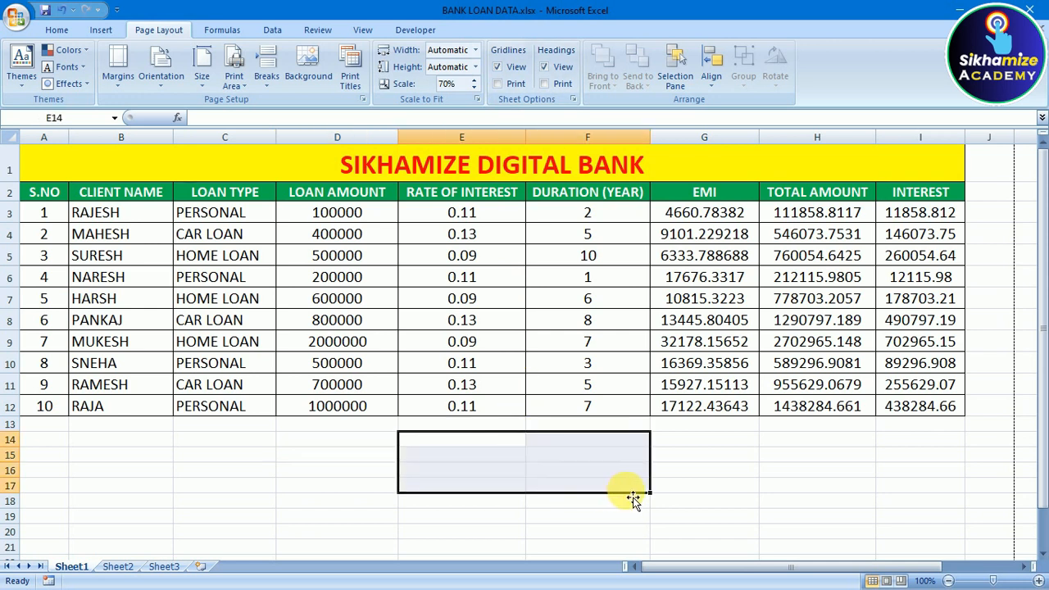
{"action": "left_click", "coordinate": [677, 489]}
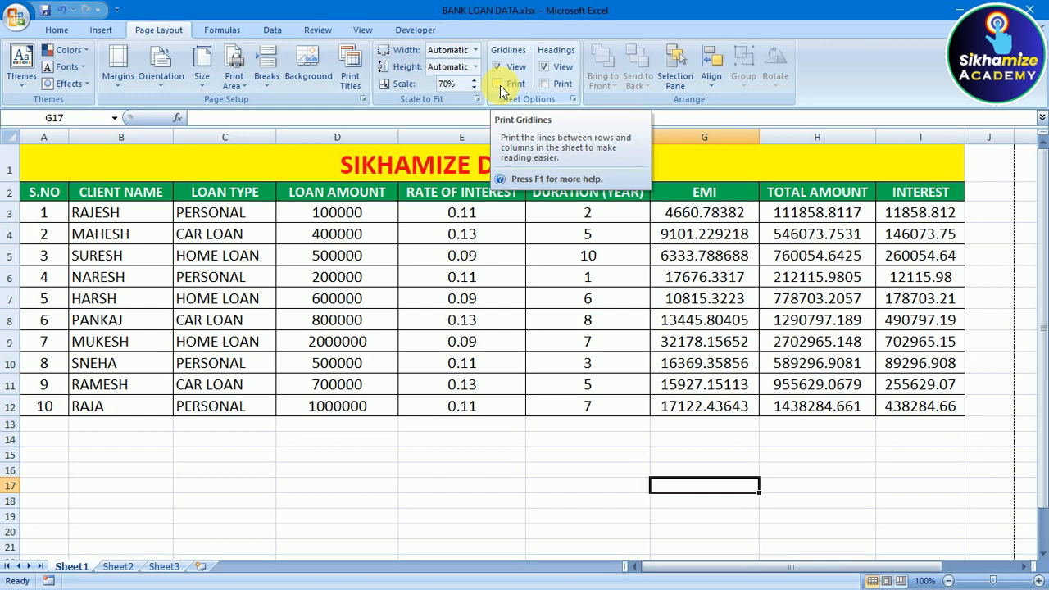
{"action": "left_click_drag", "start_coordinate": [462, 443], "coordinate": [644, 504]}
{"action": "left_click", "coordinate": [713, 485]}
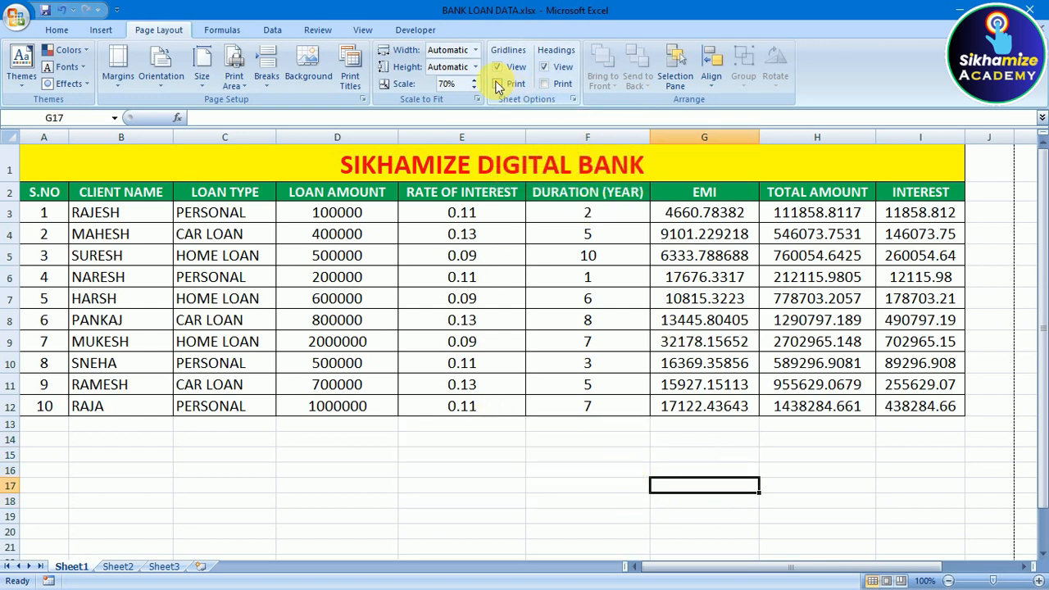
Check in the print preview how the loan sheet prints with gridline printing off, and return to the sheet.
{"action": "left_click", "coordinate": [16, 17]}
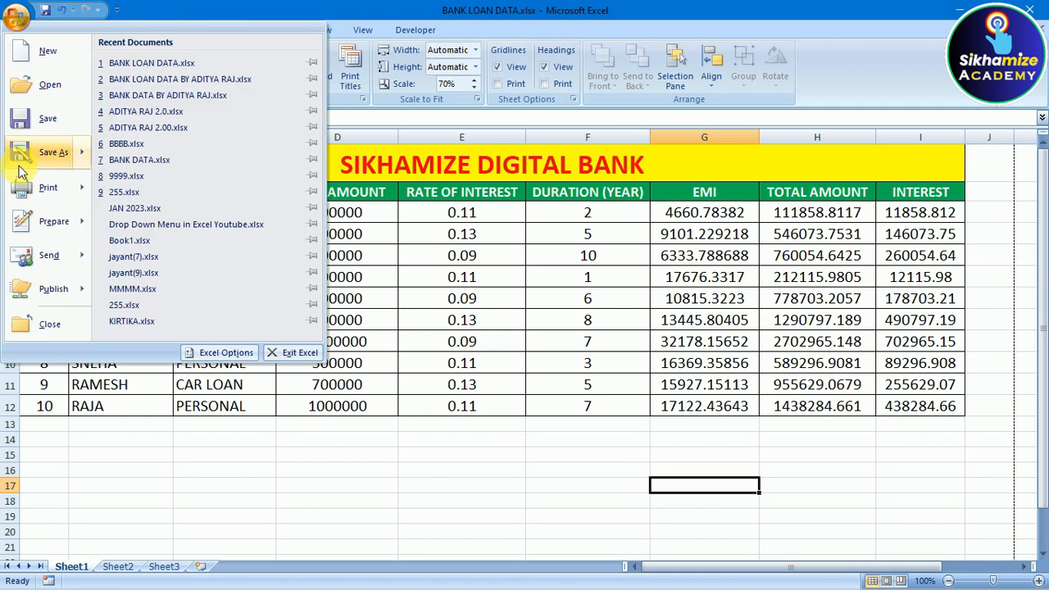
{"action": "mouse_move", "coordinate": [22, 196]}
{"action": "left_click", "coordinate": [124, 159]}
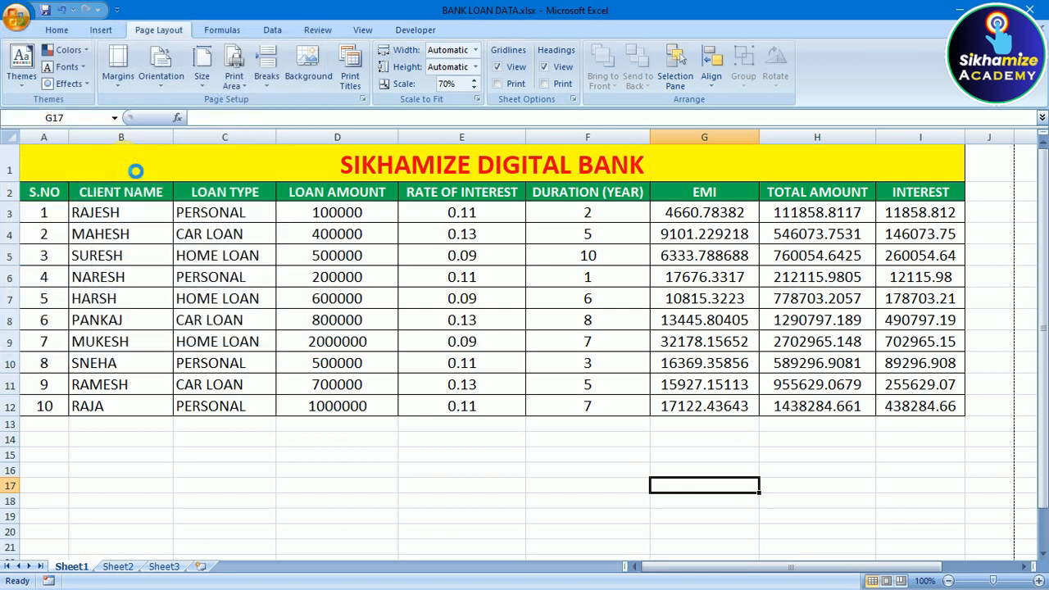
{"action": "scroll", "coordinate": [411, 474], "scroll_direction": "down", "scroll_amount": 3}
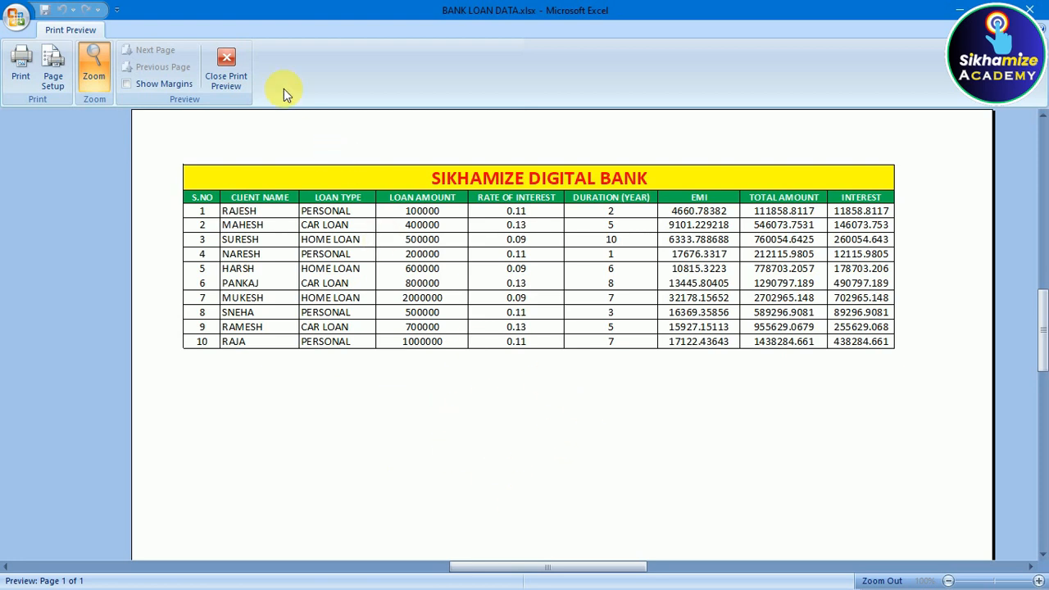
{"action": "left_click", "coordinate": [237, 69]}
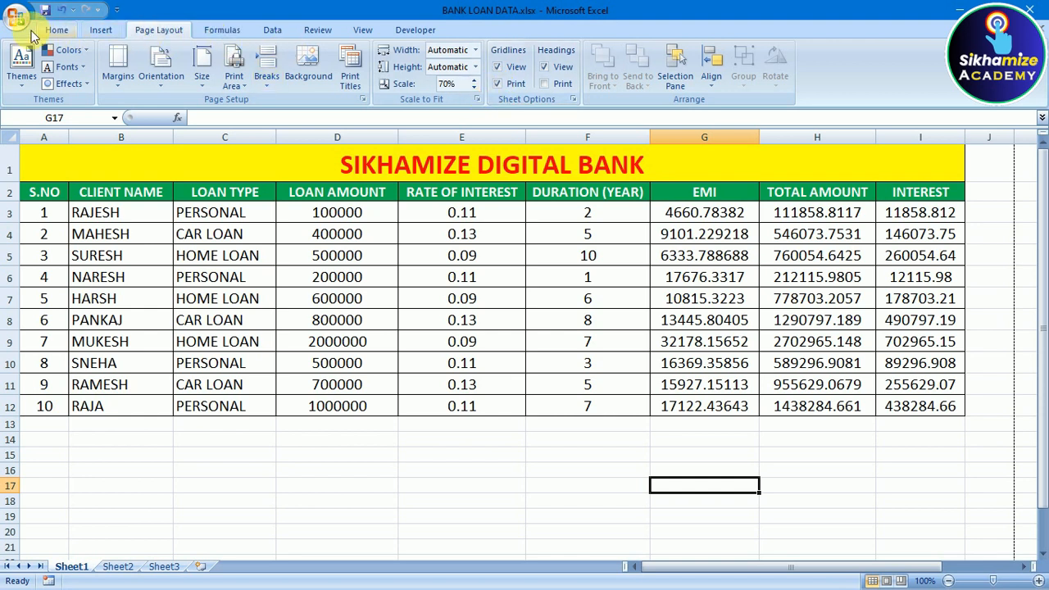
Examine the loan sheet in the print preview with gridline printing turned on.
{"action": "left_click", "coordinate": [15, 25]}
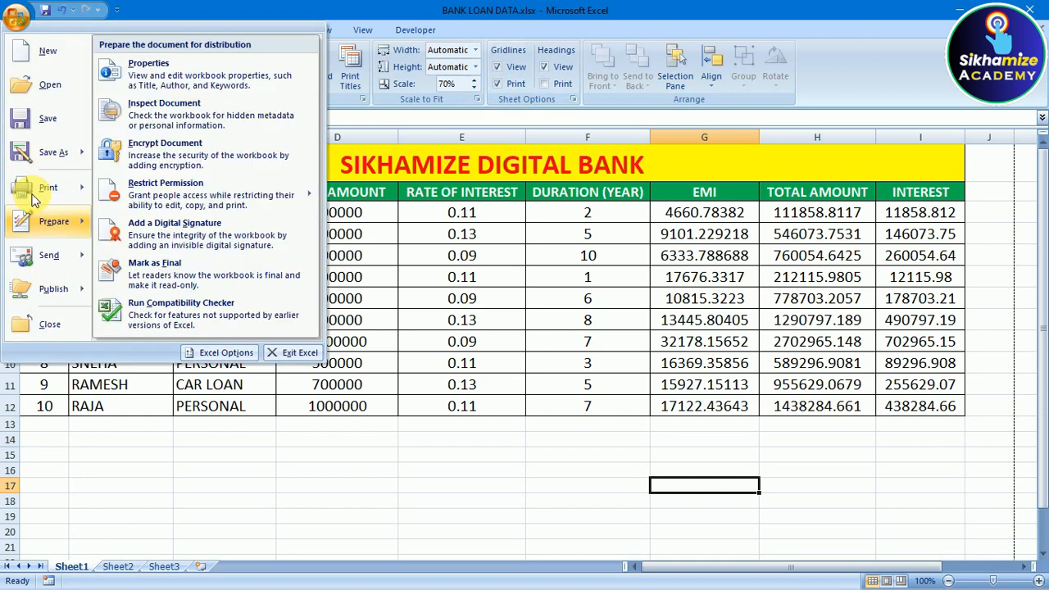
{"action": "mouse_move", "coordinate": [34, 191]}
{"action": "left_click", "coordinate": [143, 152]}
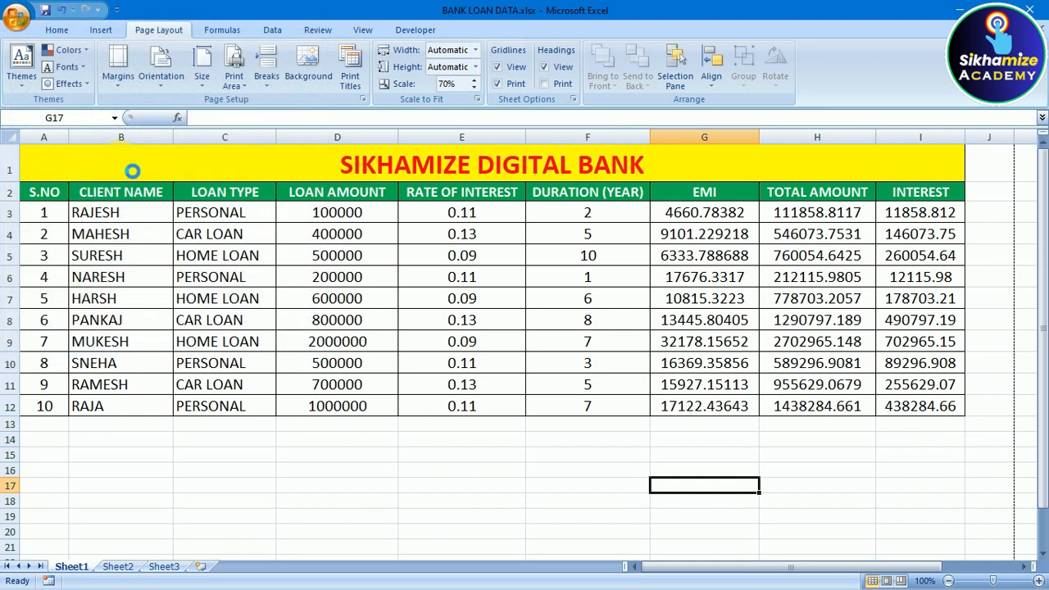
{"action": "scroll", "coordinate": [537, 334], "scroll_direction": "down", "scroll_amount": 2}
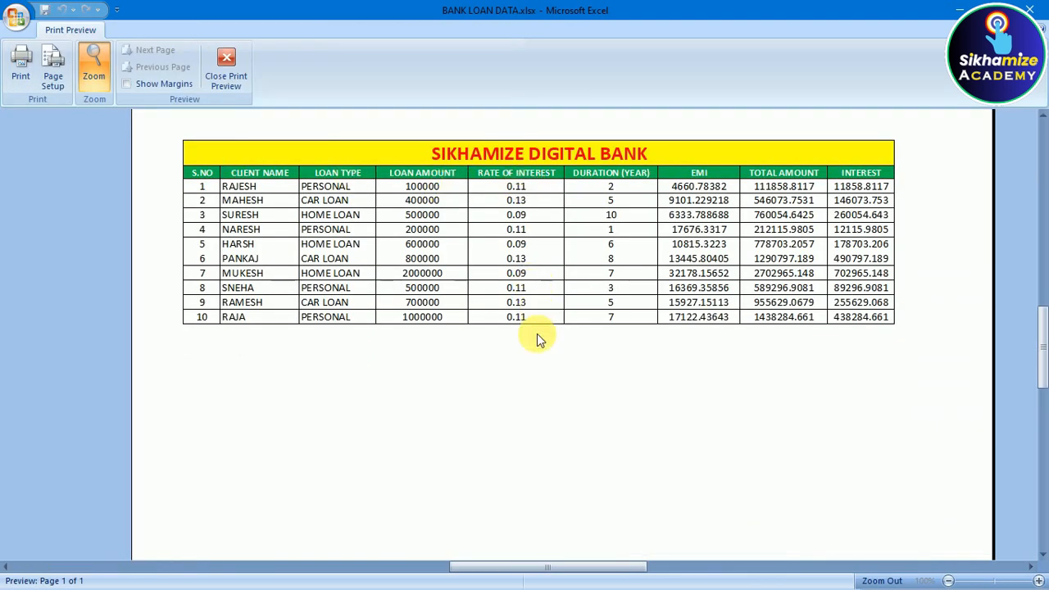
Leave the print preview and turn off gridline printing for the loan sheet.
{"action": "scroll", "coordinate": [477, 333], "scroll_direction": "up", "scroll_amount": 4}
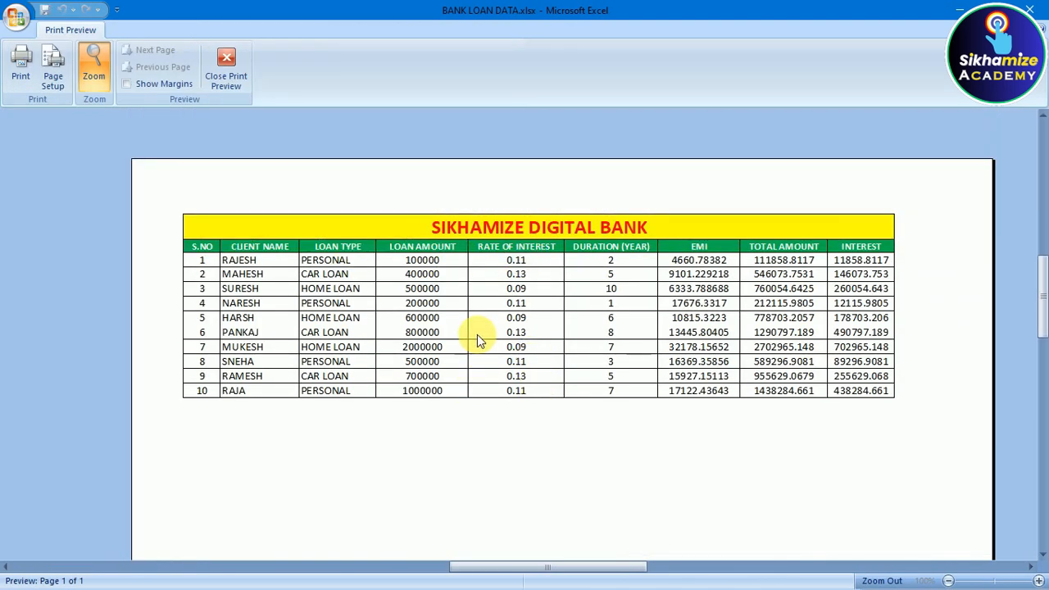
{"action": "left_click", "coordinate": [237, 75]}
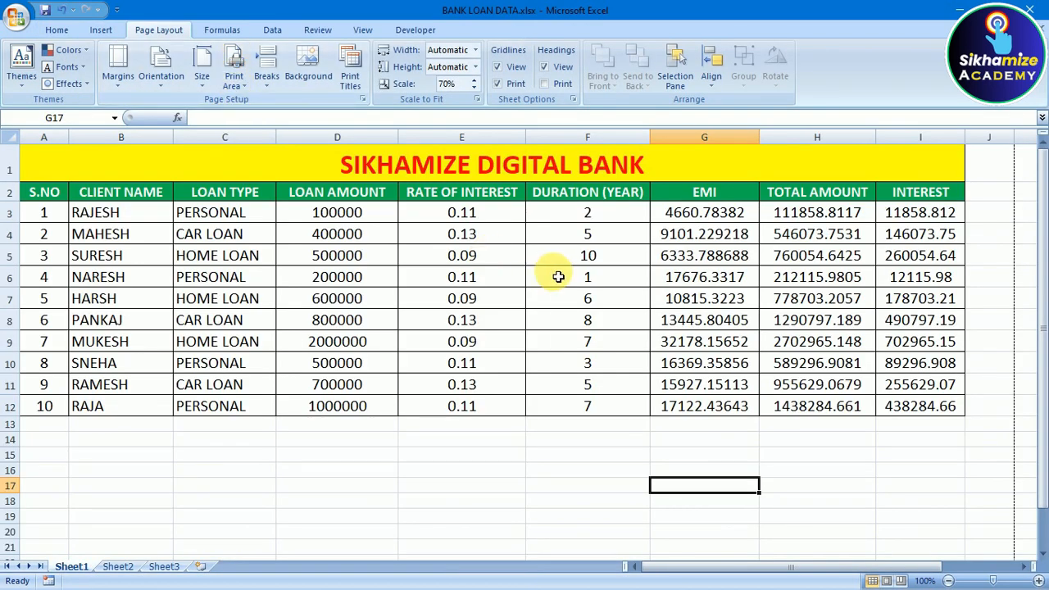
{"action": "left_click", "coordinate": [498, 210]}
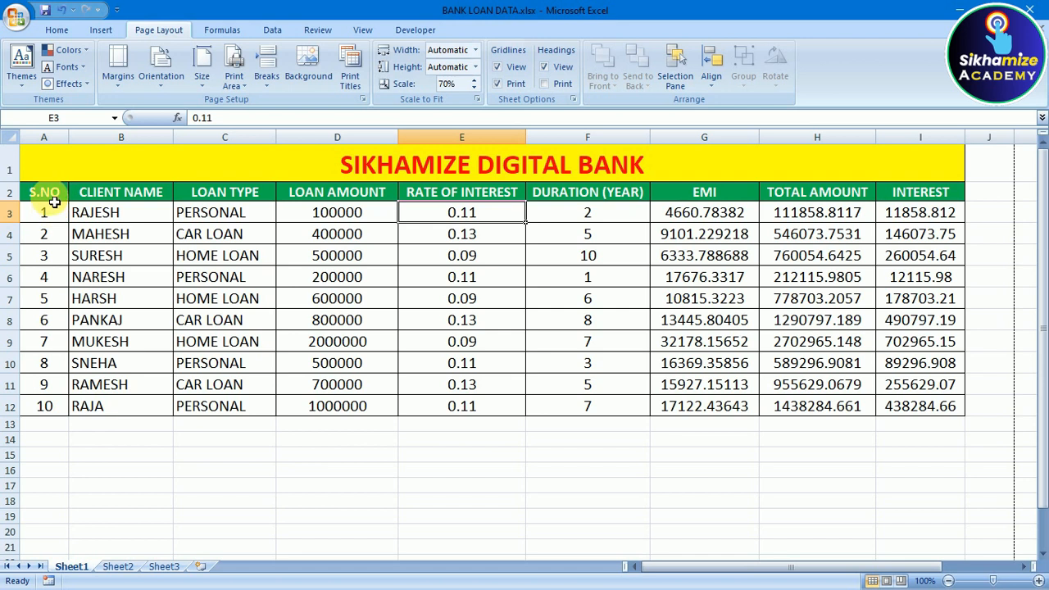
{"action": "left_click", "coordinate": [498, 84]}
{"action": "left_click", "coordinate": [499, 85]}
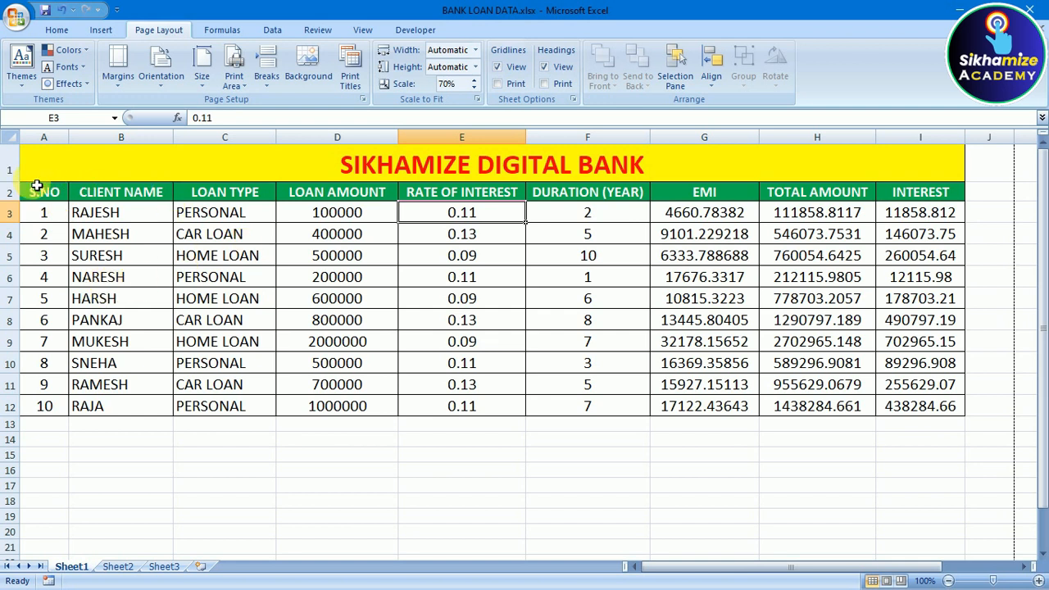
Remove all borders from the range A2:E7 of the loan table.
{"action": "left_click_drag", "start_coordinate": [58, 193], "coordinate": [426, 293]}
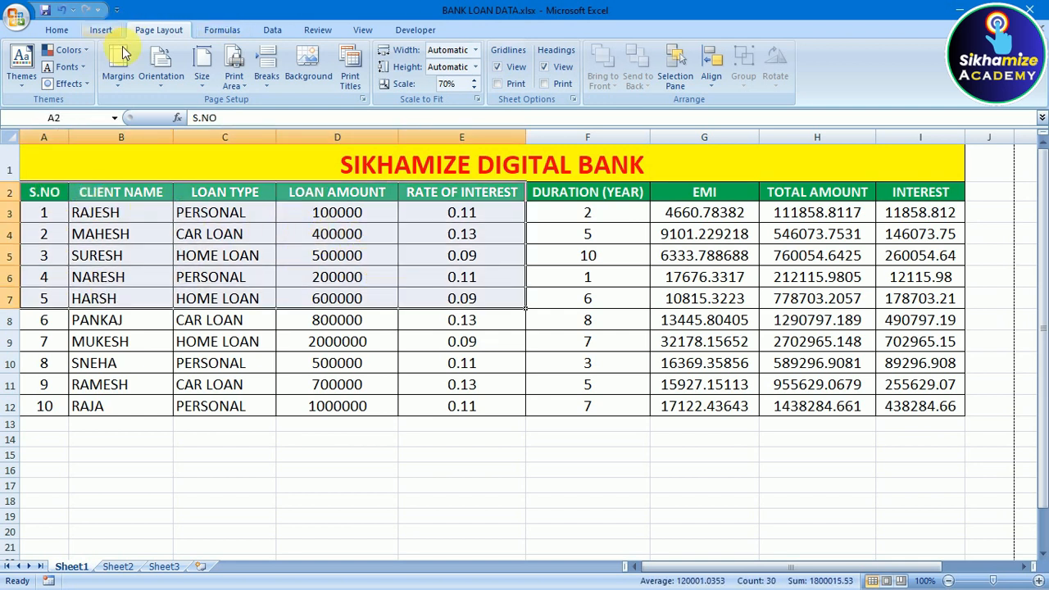
{"action": "left_click", "coordinate": [56, 30]}
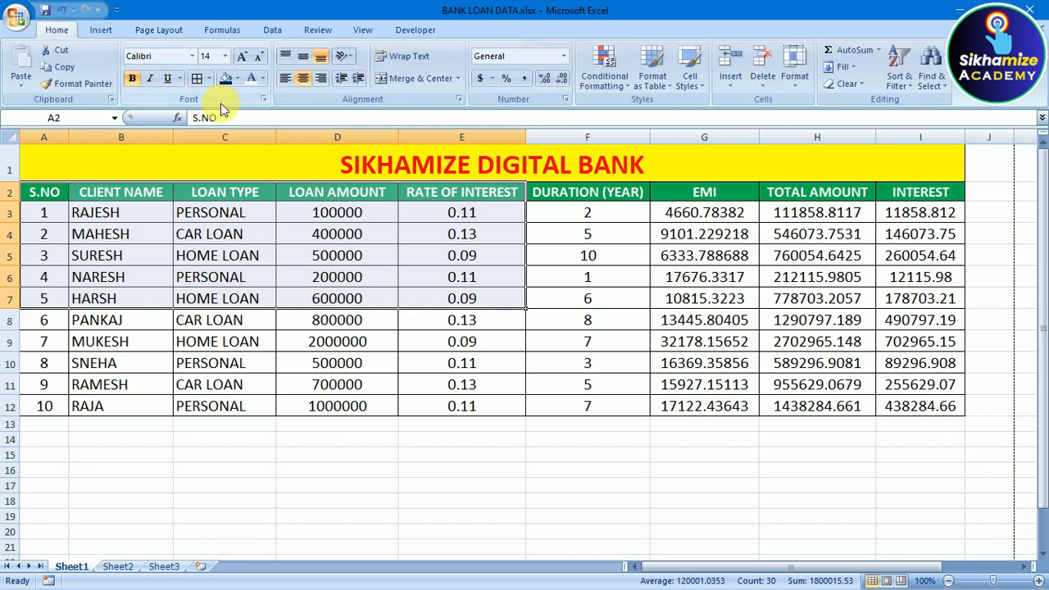
{"action": "left_click", "coordinate": [208, 78]}
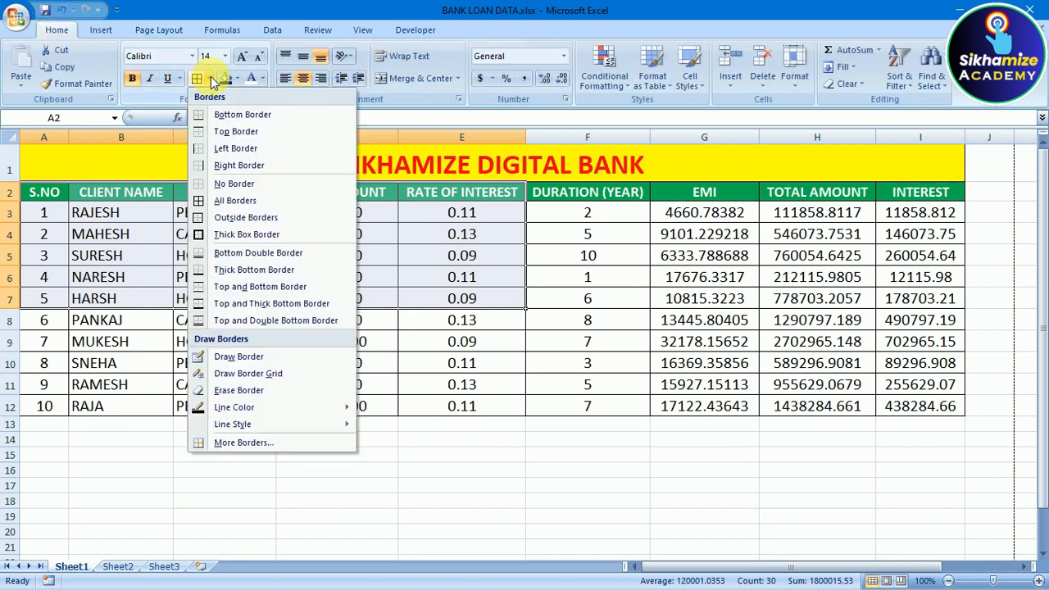
{"action": "left_click", "coordinate": [220, 184]}
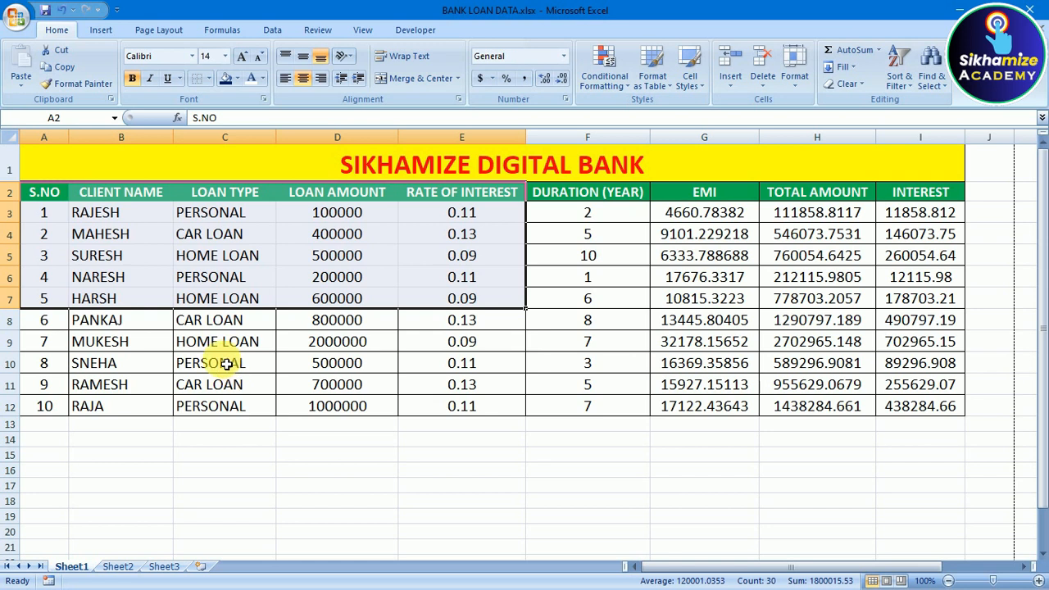
{"action": "left_click", "coordinate": [222, 360]}
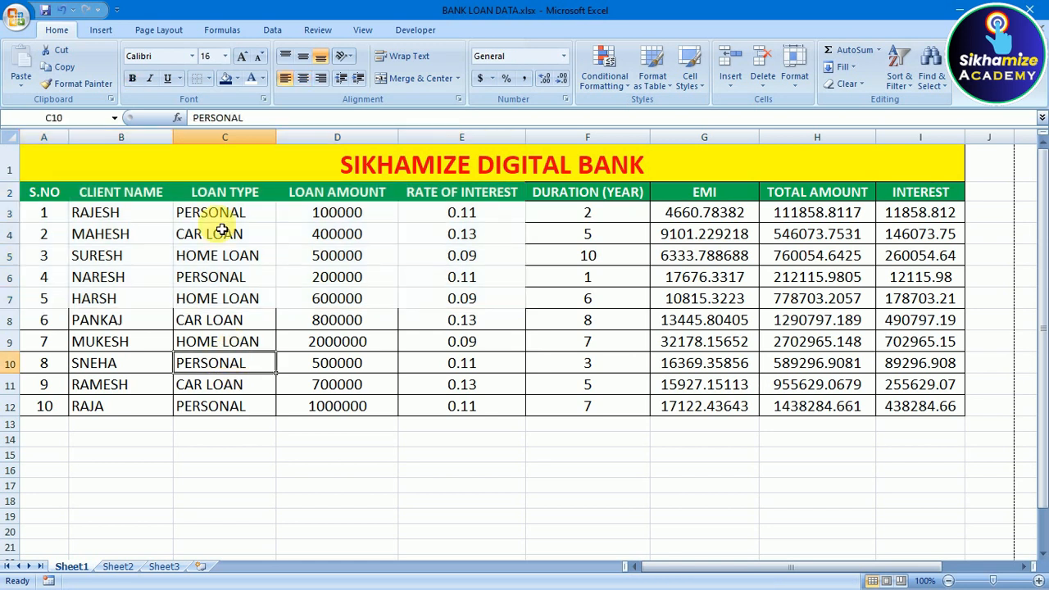
Check in the print preview how the borderless range prints without gridlines, and return to the sheet.
{"action": "left_click", "coordinate": [7, 10]}
{"action": "mouse_move", "coordinate": [54, 190]}
{"action": "left_click", "coordinate": [148, 157]}
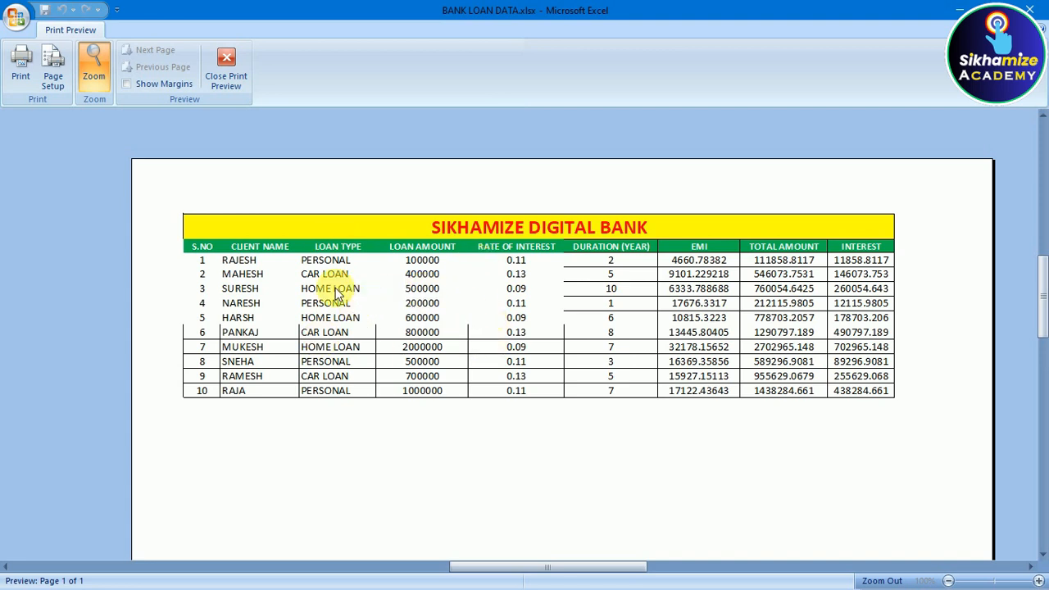
{"action": "left_click", "coordinate": [234, 85]}
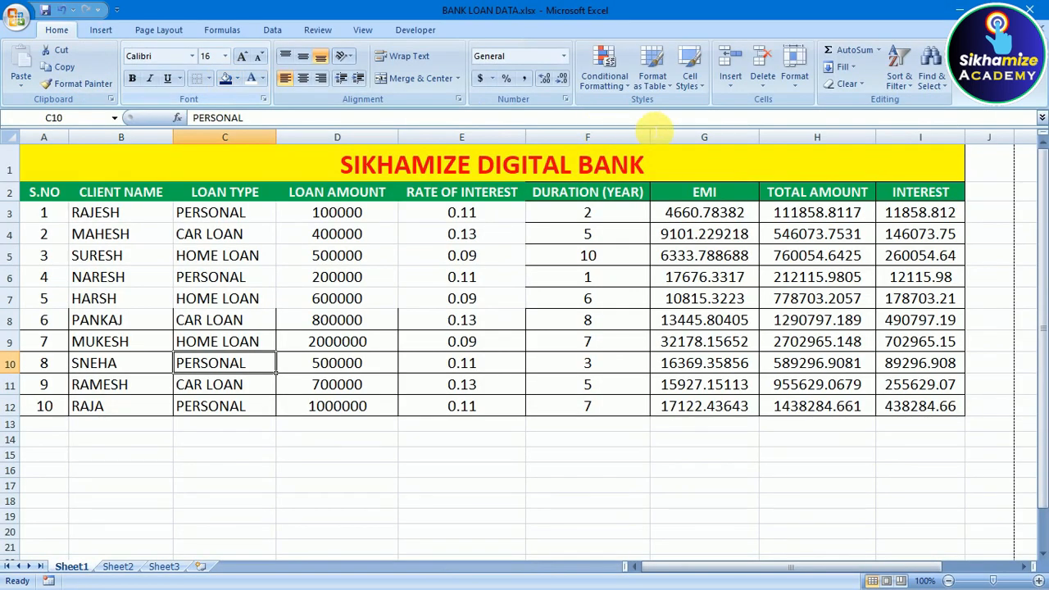
Turn on gridline printing and examine the borderless range in the print preview.
{"action": "left_click", "coordinate": [150, 31]}
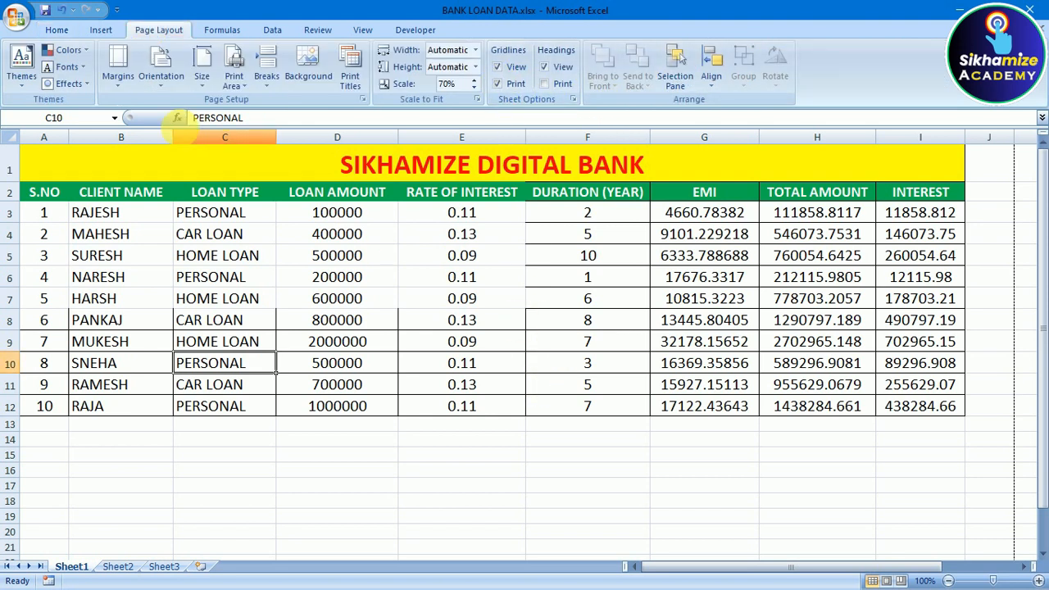
{"action": "left_click", "coordinate": [16, 16]}
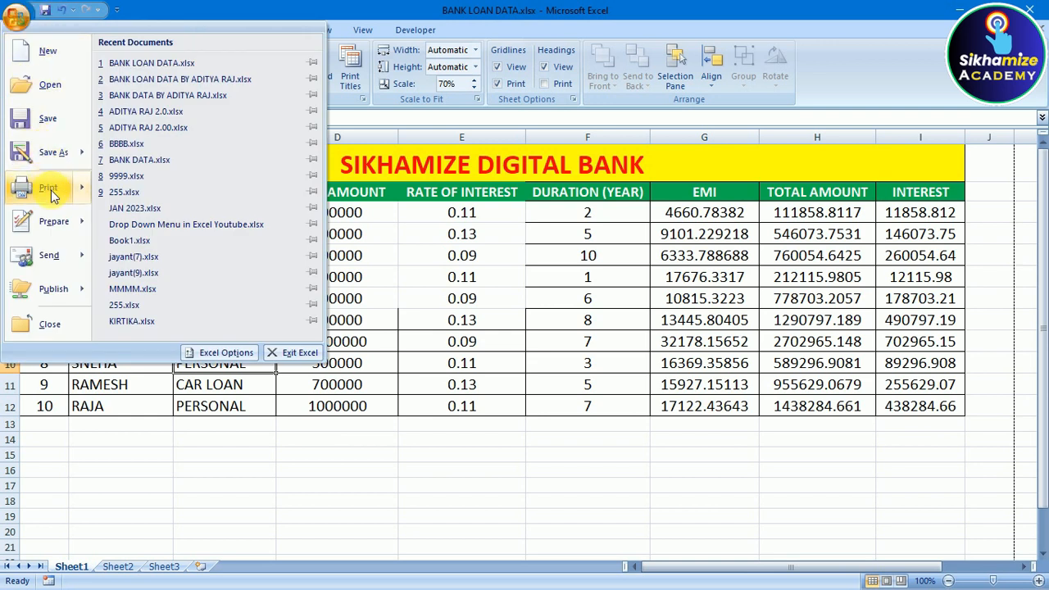
{"action": "left_click", "coordinate": [170, 154]}
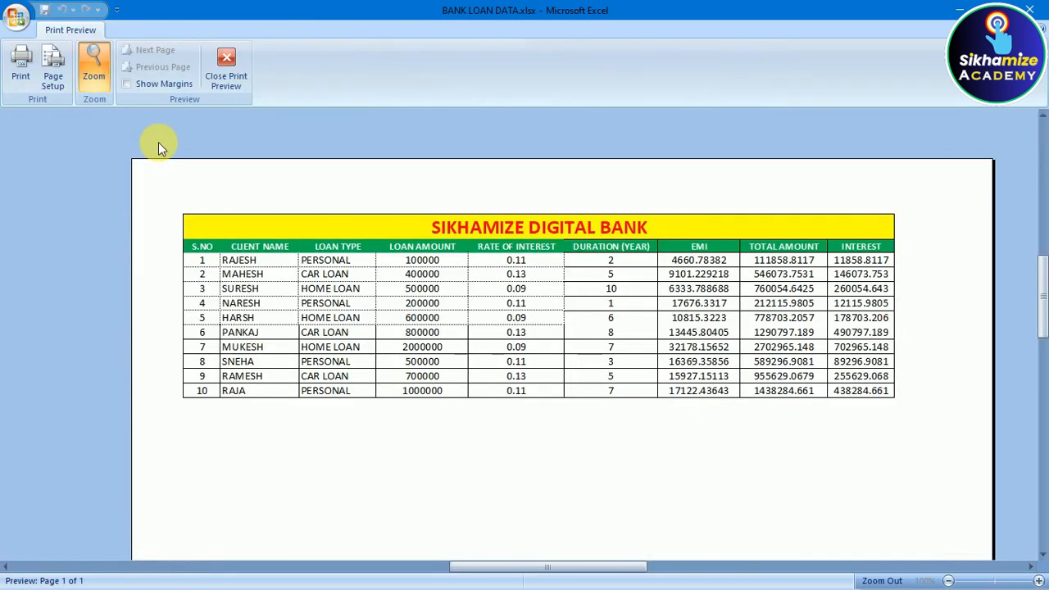
{"action": "left_click", "coordinate": [397, 271]}
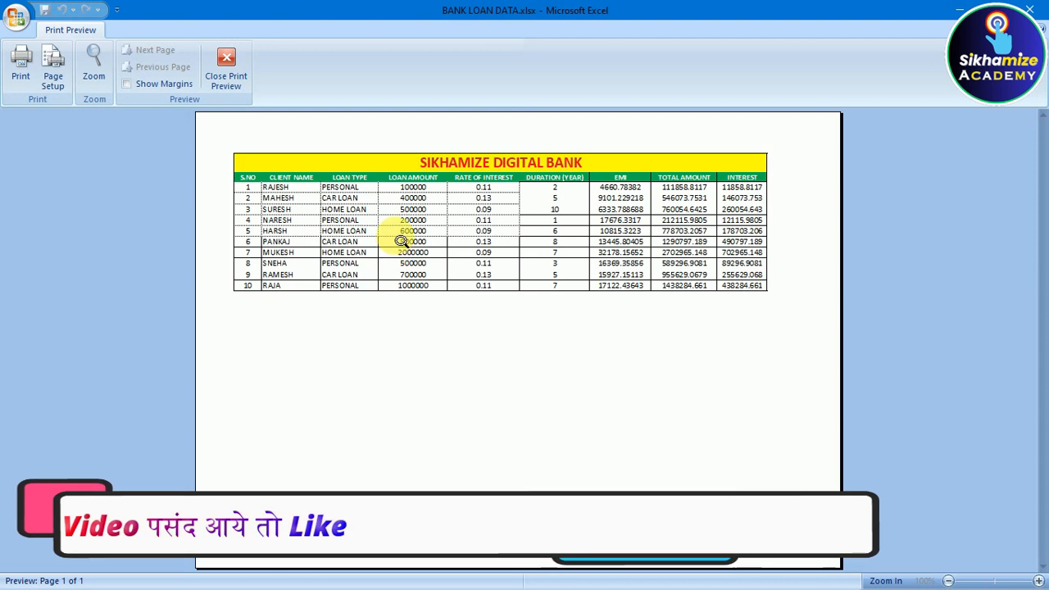
{"action": "left_click", "coordinate": [397, 234]}
{"action": "scroll", "coordinate": [334, 220], "scroll_direction": "up", "scroll_amount": 1}
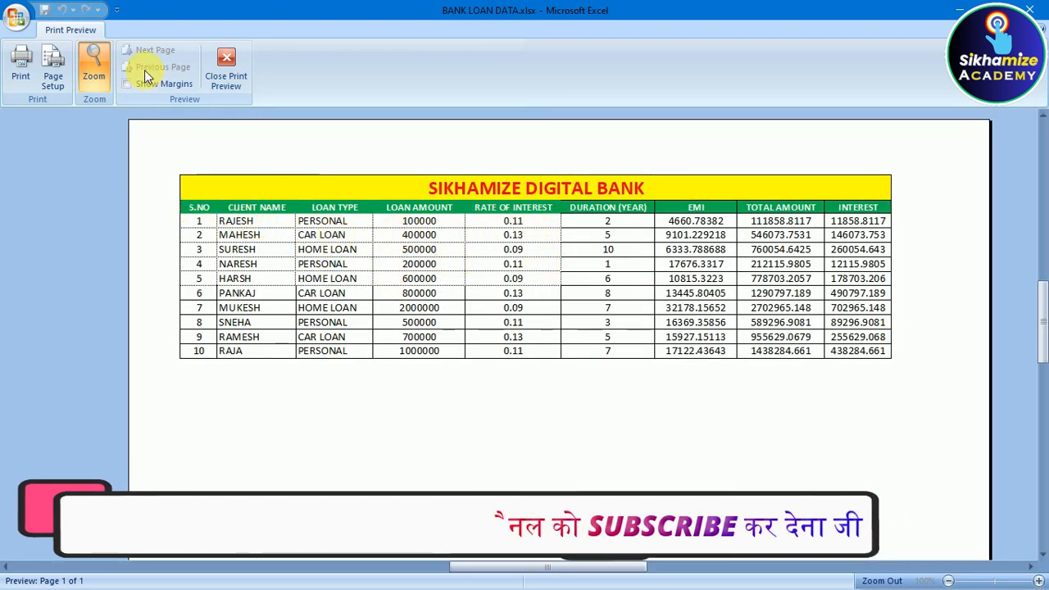
{"action": "left_click", "coordinate": [227, 72]}
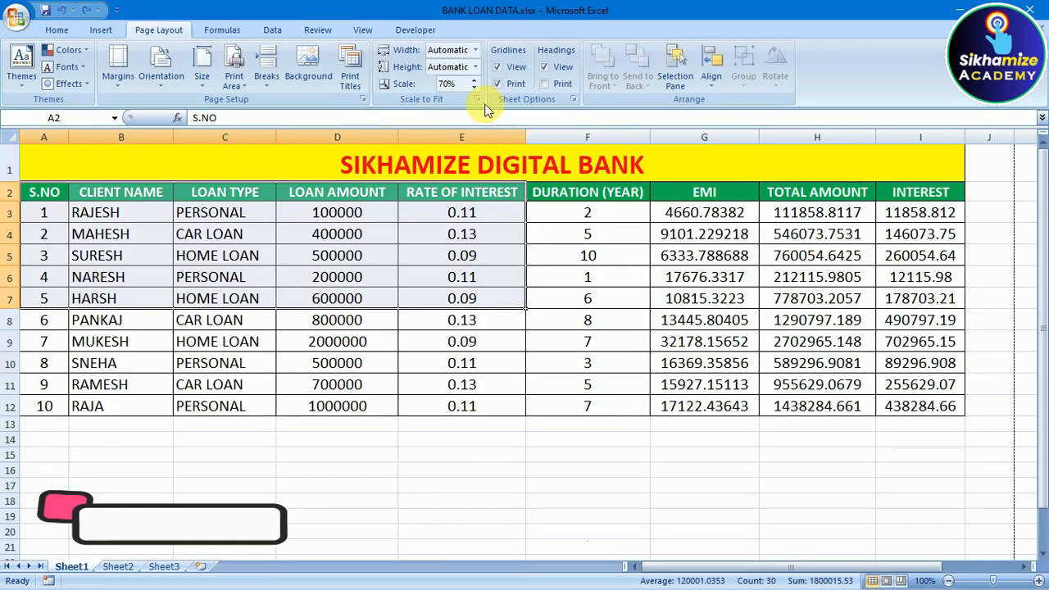
Hide the sheet's row and column headings and show them again to compare both views.
{"action": "left_click", "coordinate": [553, 274]}
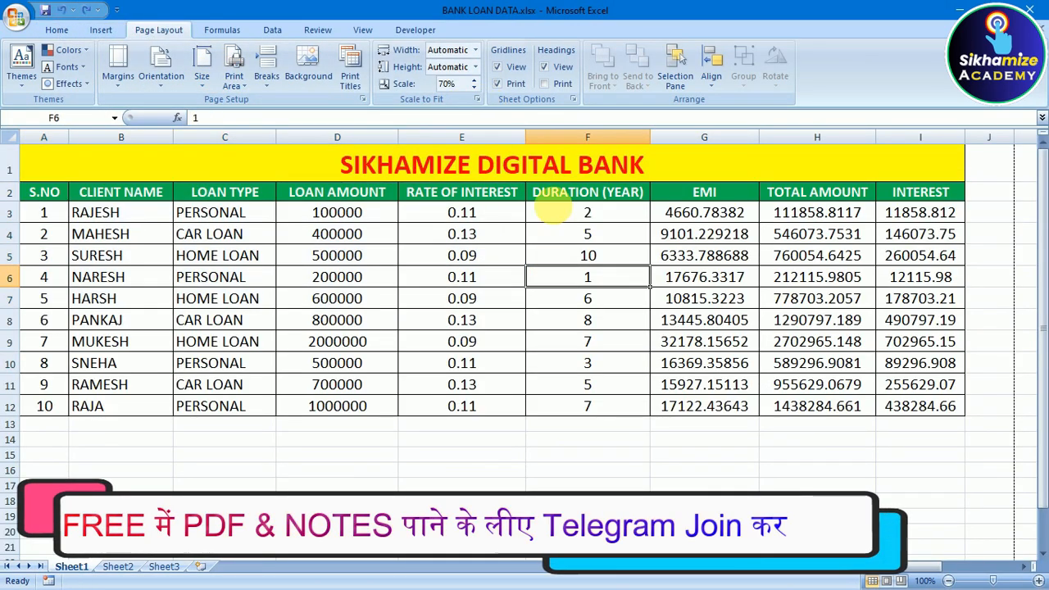
{"action": "left_click", "coordinate": [545, 68]}
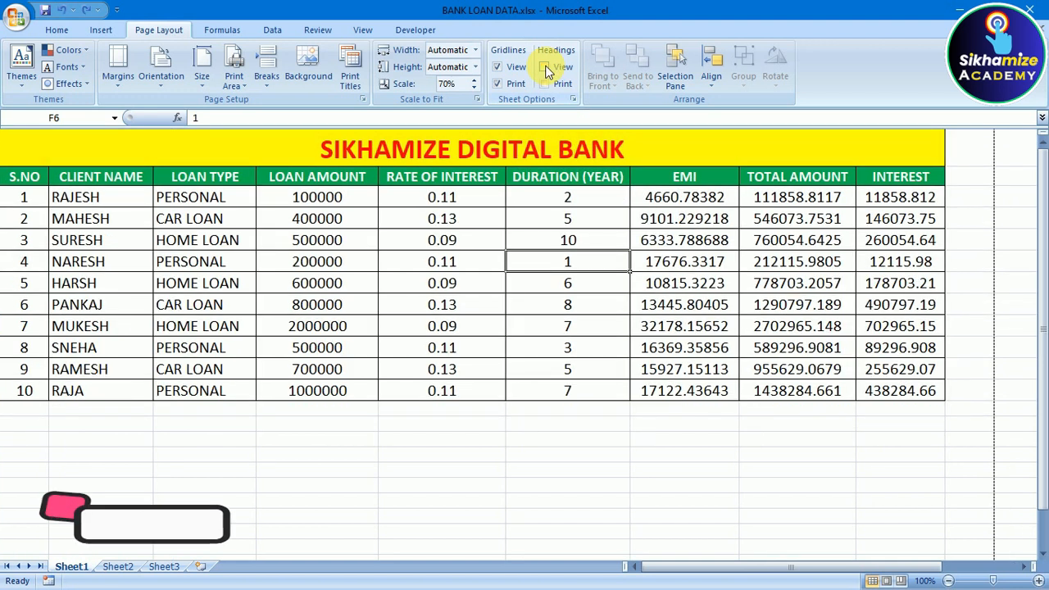
{"action": "left_click", "coordinate": [545, 67]}
{"action": "left_click", "coordinate": [545, 68]}
{"action": "left_click", "coordinate": [545, 68]}
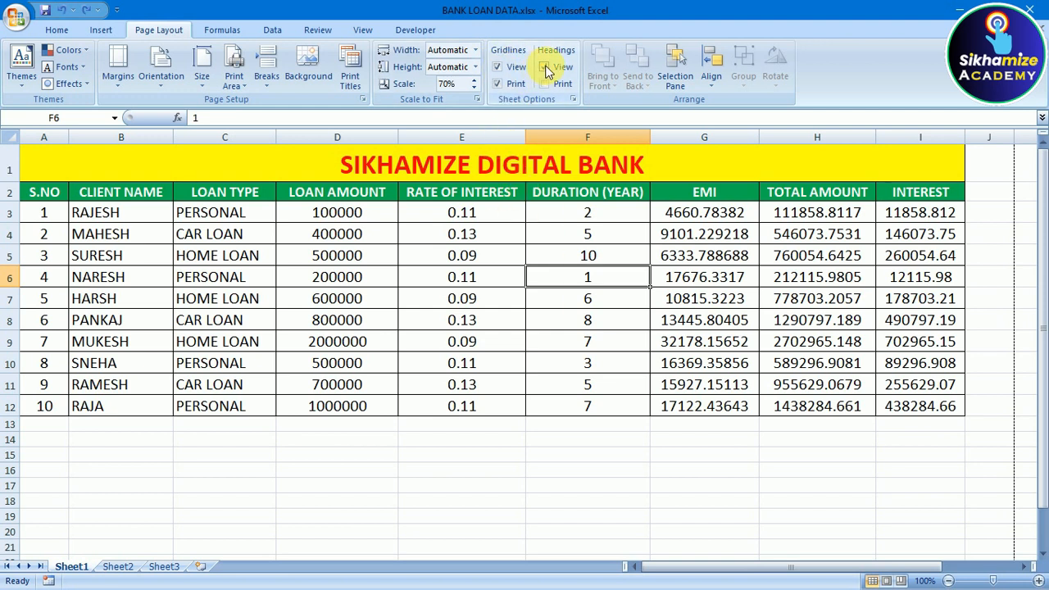
{"action": "left_click", "coordinate": [543, 66]}
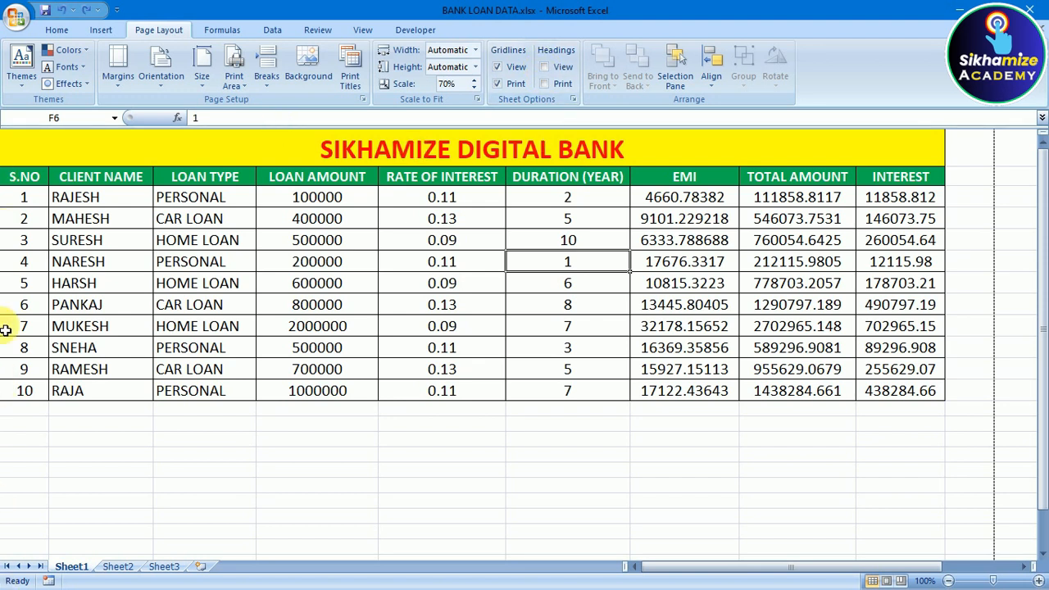
{"action": "left_click", "coordinate": [544, 66]}
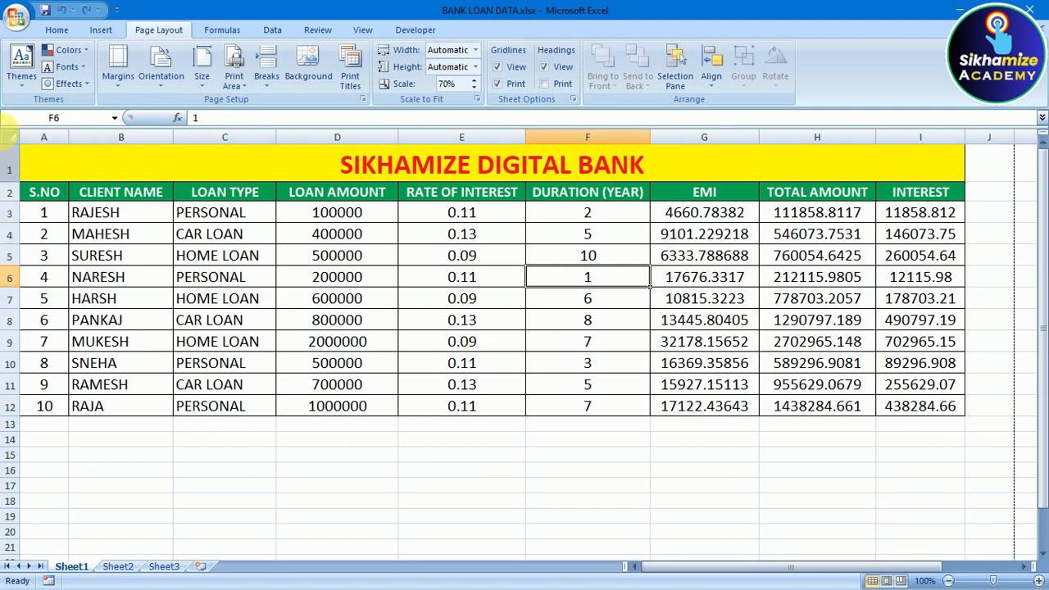
Check in the print preview how the loan sheet prints with heading printing off, and return to the sheet.
{"action": "left_click", "coordinate": [16, 15]}
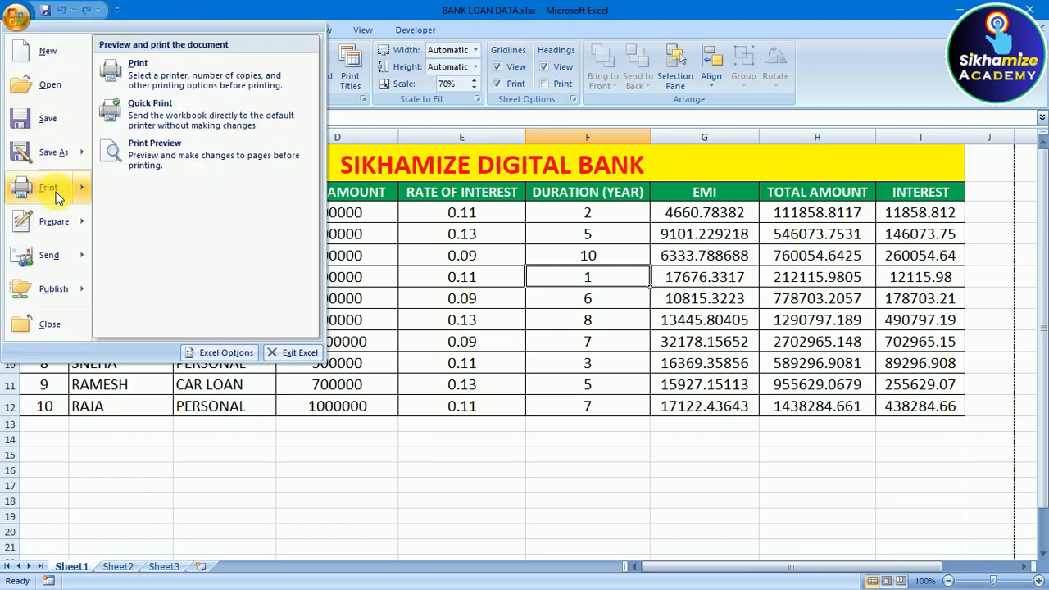
{"action": "left_click", "coordinate": [219, 151]}
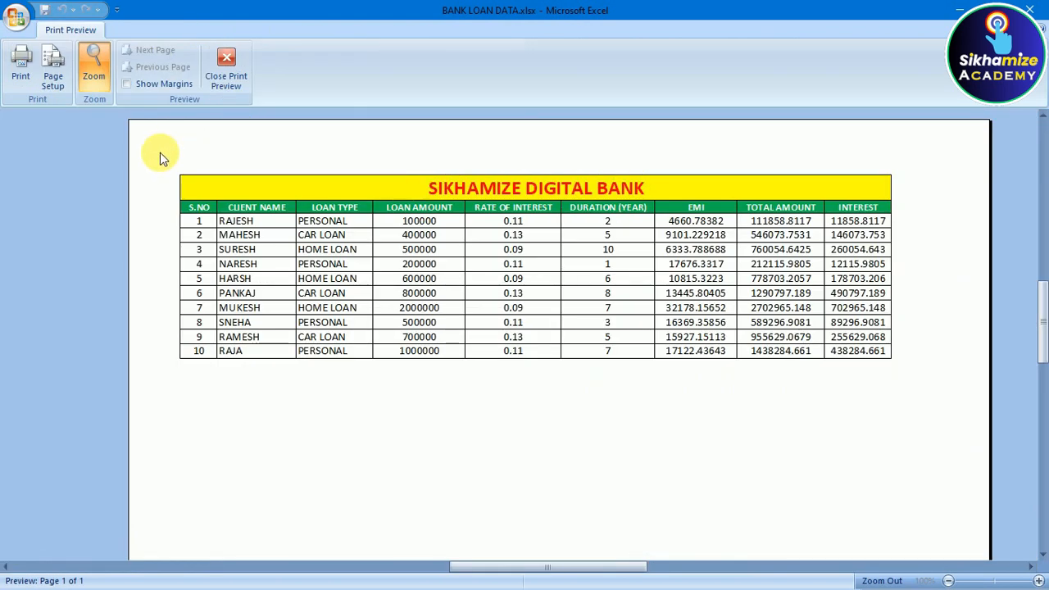
{"action": "left_click", "coordinate": [222, 86]}
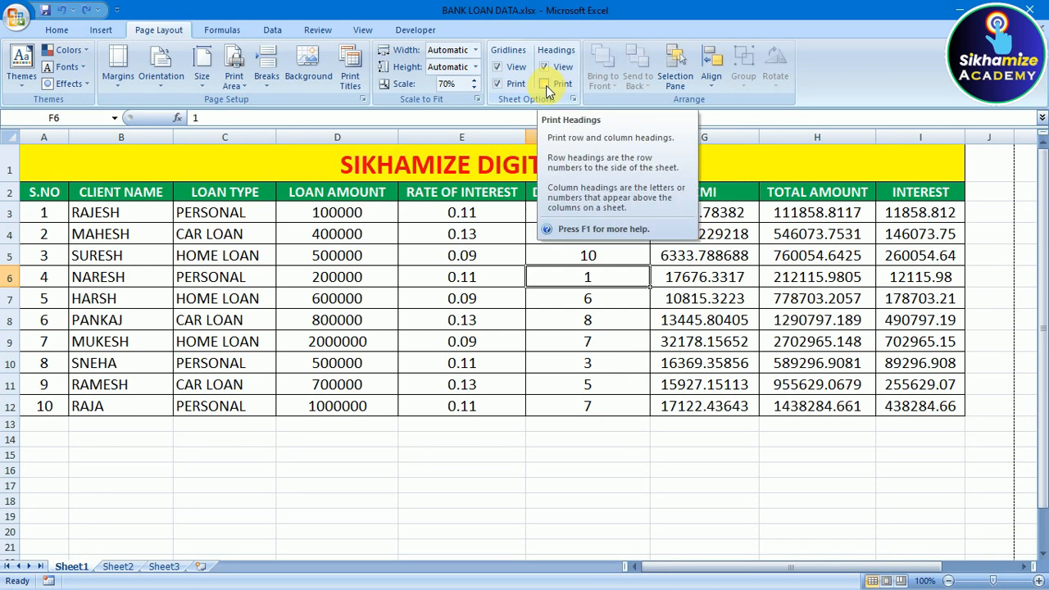
Turn on printing of row and column headings and examine them around the loan table in the print preview.
{"action": "left_click", "coordinate": [545, 85]}
{"action": "left_click", "coordinate": [545, 84]}
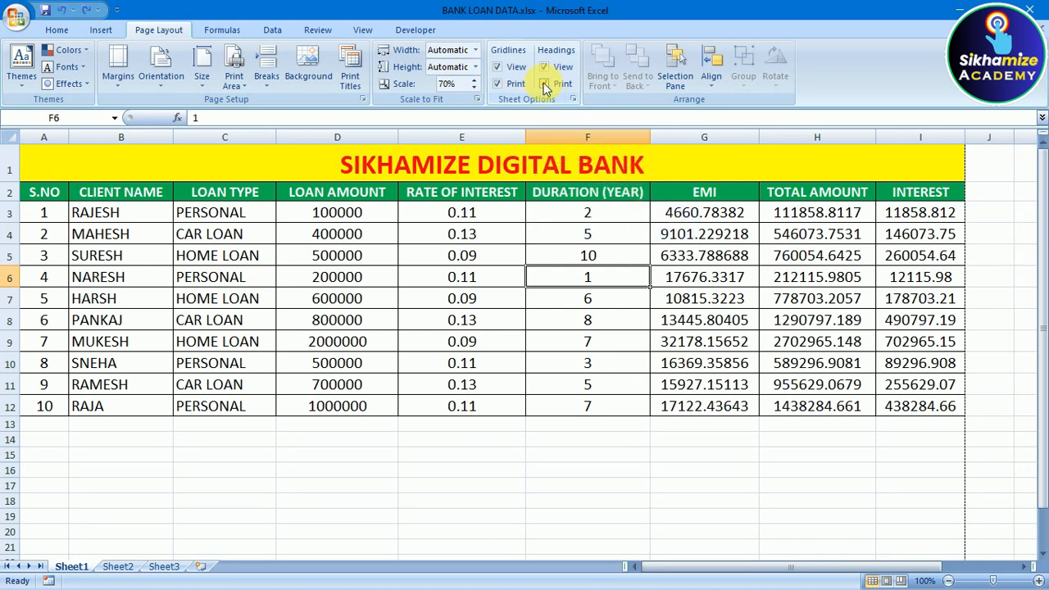
{"action": "left_click", "coordinate": [16, 16]}
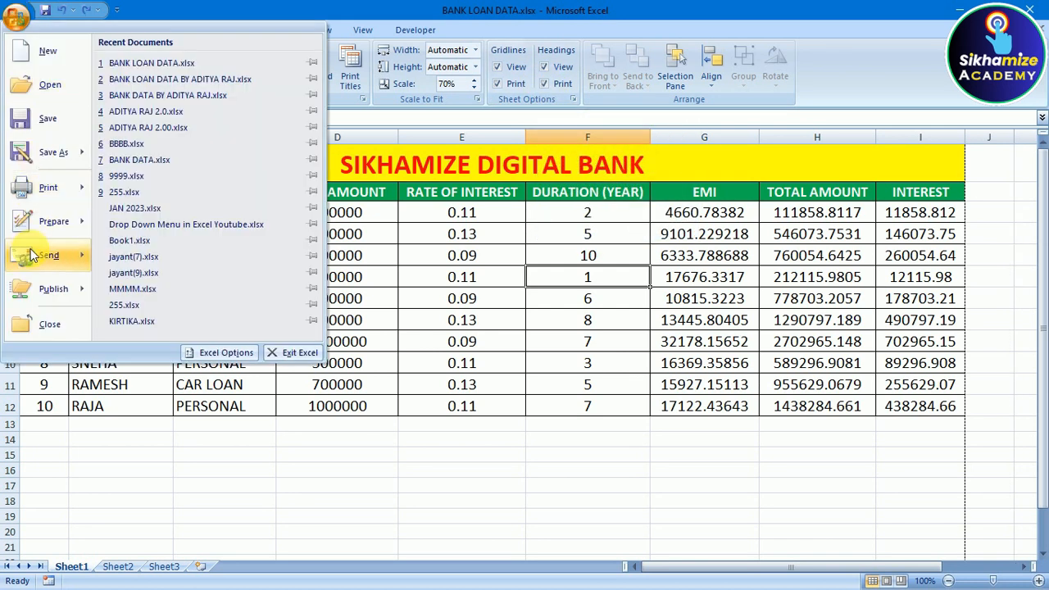
{"action": "mouse_move", "coordinate": [29, 190]}
{"action": "left_click", "coordinate": [99, 160]}
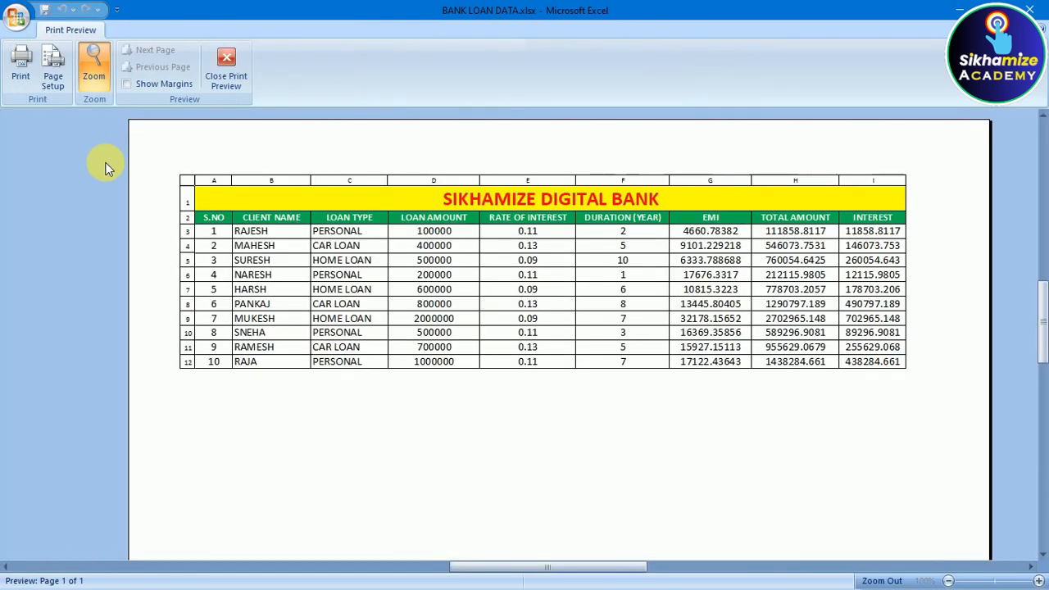
{"action": "left_click", "coordinate": [206, 183]}
{"action": "left_click", "coordinate": [259, 183]}
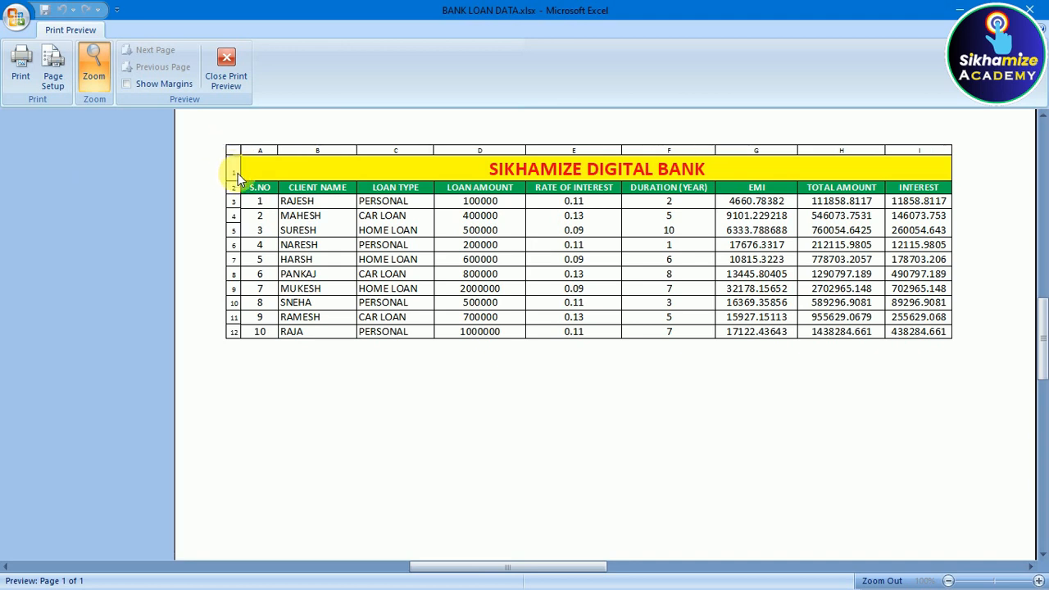
{"action": "left_click", "coordinate": [230, 82]}
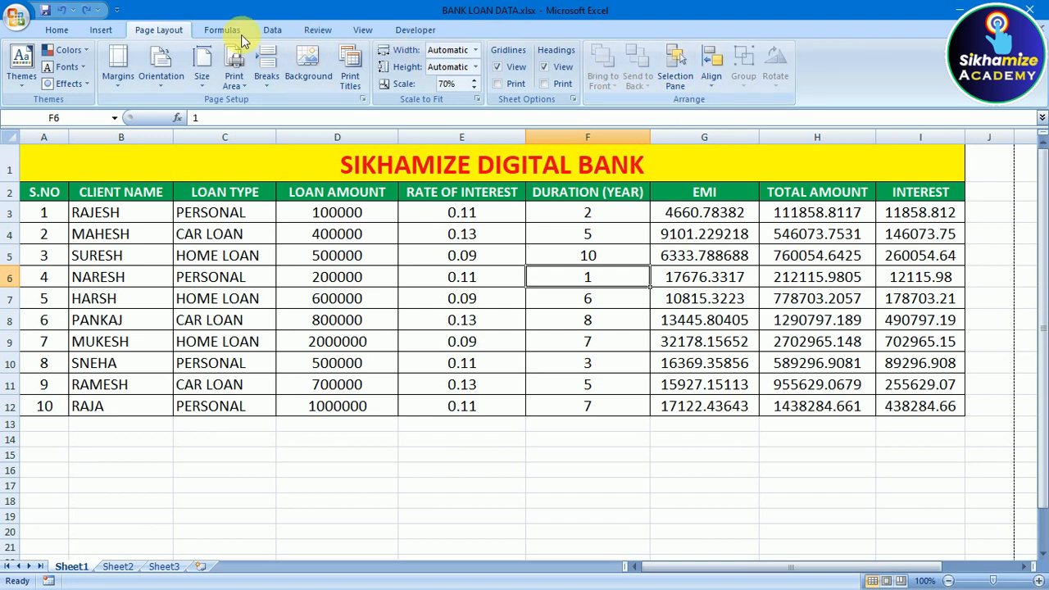
Draw a teardrop about 2.28" high and 2.65" wide over the loan table, and place a duplicate overlapping its lower-right edge.
{"action": "left_click", "coordinate": [100, 30]}
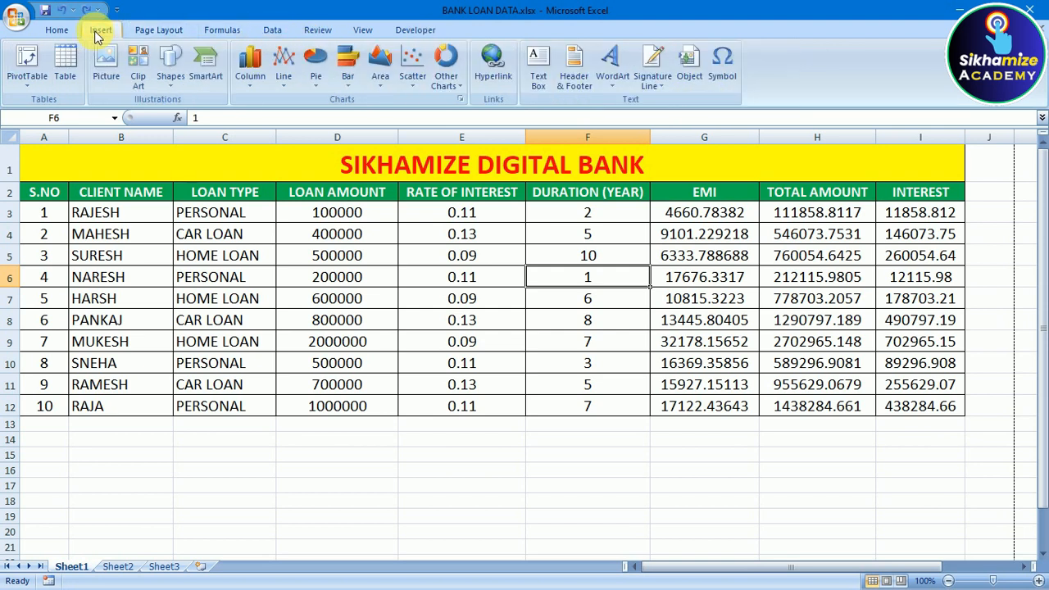
{"action": "left_click", "coordinate": [170, 64]}
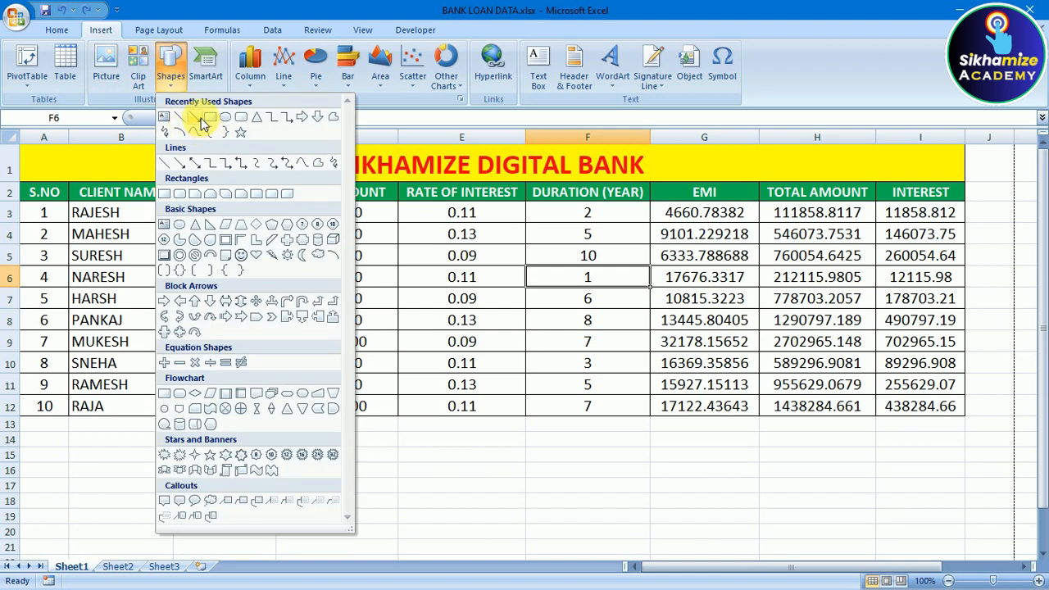
{"action": "left_click", "coordinate": [209, 244]}
{"action": "mouse_move", "coordinate": [427, 246]}
{"action": "left_mouse_down"}
{"action": "mouse_move", "coordinate": [549, 422]}
{"action": "mouse_move", "coordinate": [604, 464]}
{"action": "mouse_move", "coordinate": [613, 421]}
{"action": "mouse_move", "coordinate": [655, 403]}
{"action": "mouse_move", "coordinate": [624, 412]}
{"action": "left_mouse_up"}
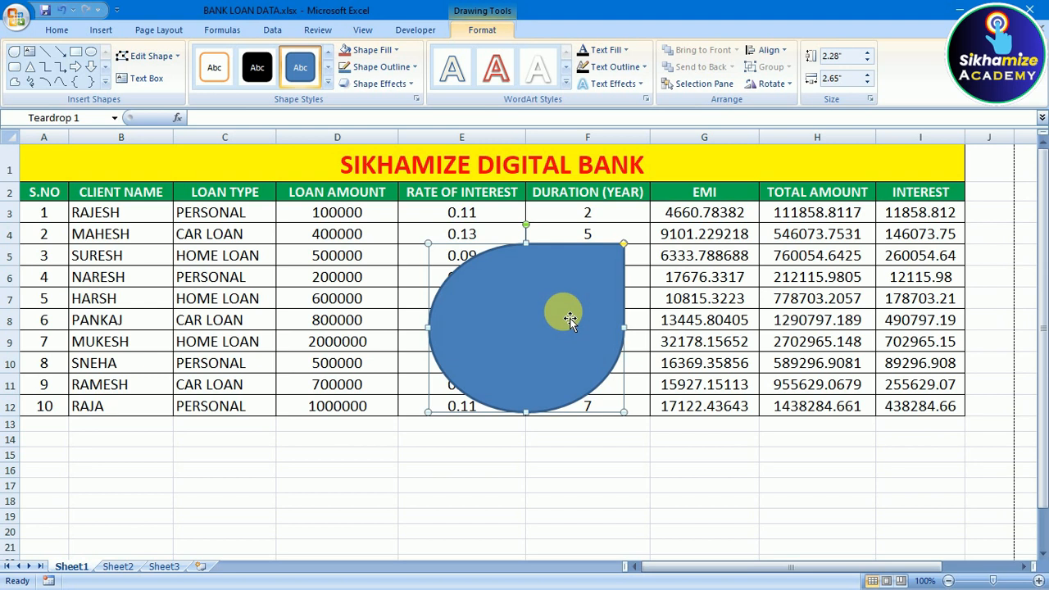
{"action": "key", "text": "ctrl+d"}
{"action": "left_click_drag", "start_coordinate": [593, 327], "coordinate": [709, 367]}
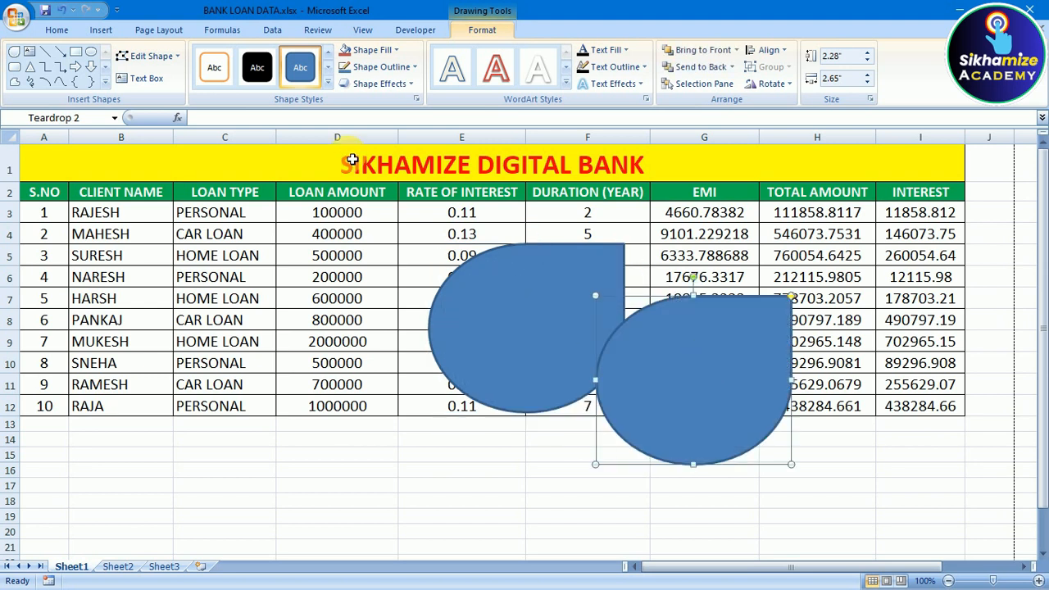
Apply the solid red theme style to the duplicate teardrop and move it further over the blue teardrop.
{"action": "left_click", "coordinate": [328, 81]}
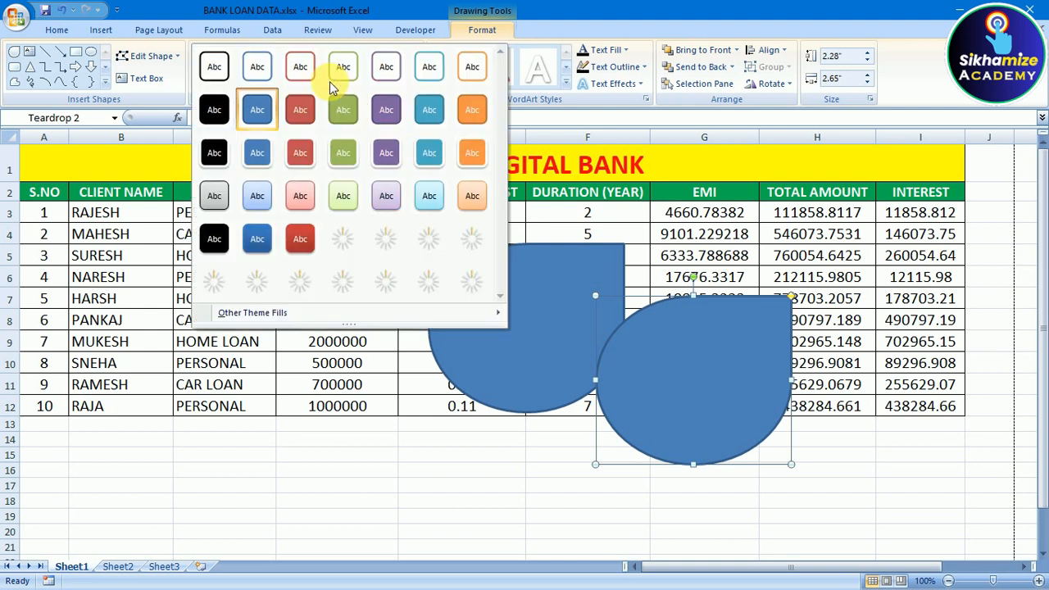
{"action": "left_click", "coordinate": [300, 127]}
{"action": "left_click_drag", "start_coordinate": [695, 371], "coordinate": [622, 334]}
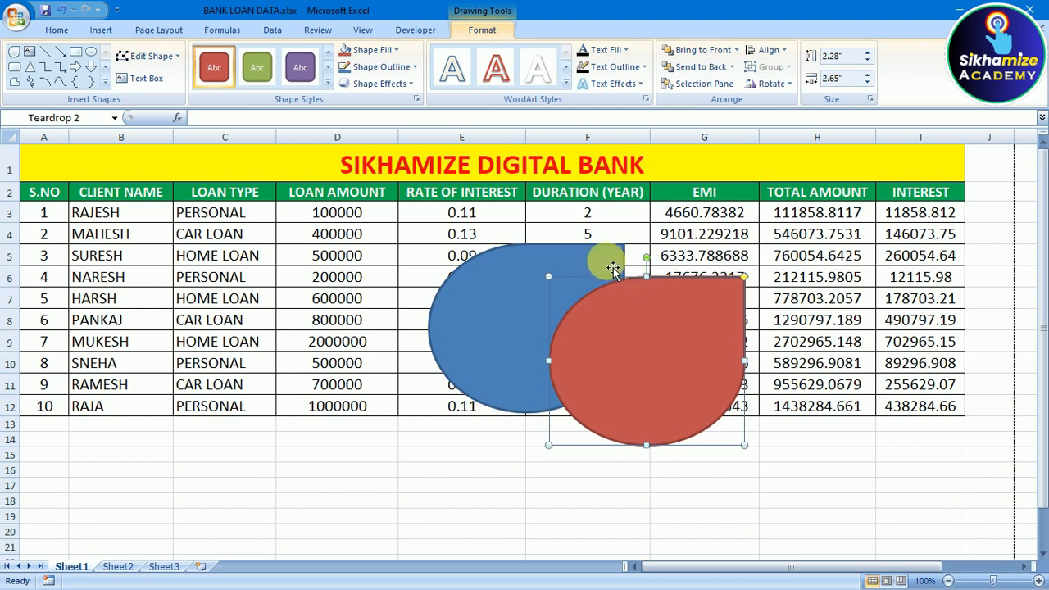
Send the red teardrop behind the blue one and bring it back to the front.
{"action": "left_click", "coordinate": [152, 29]}
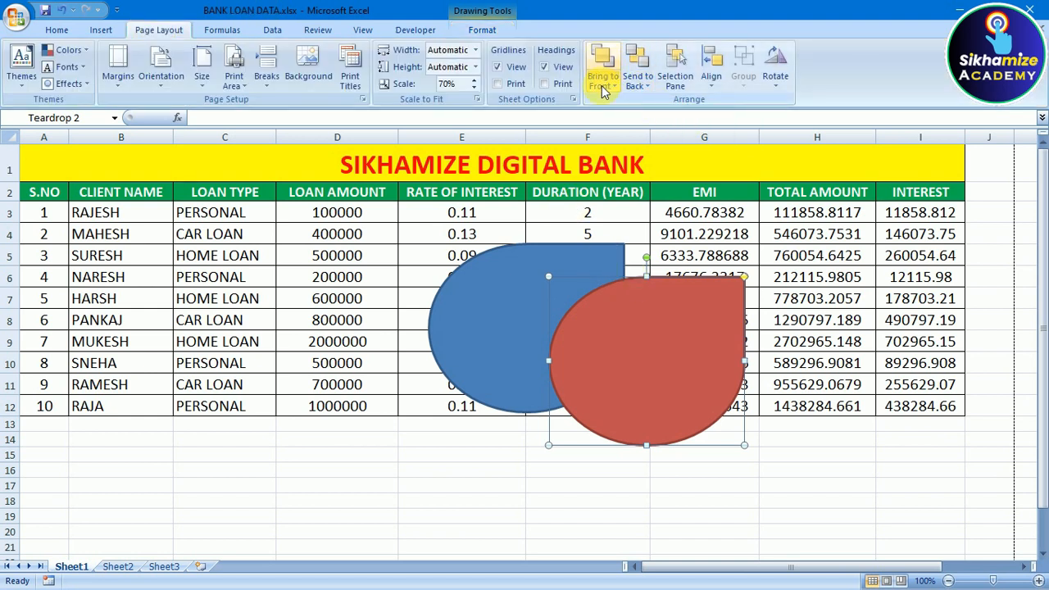
{"action": "left_click", "coordinate": [596, 57]}
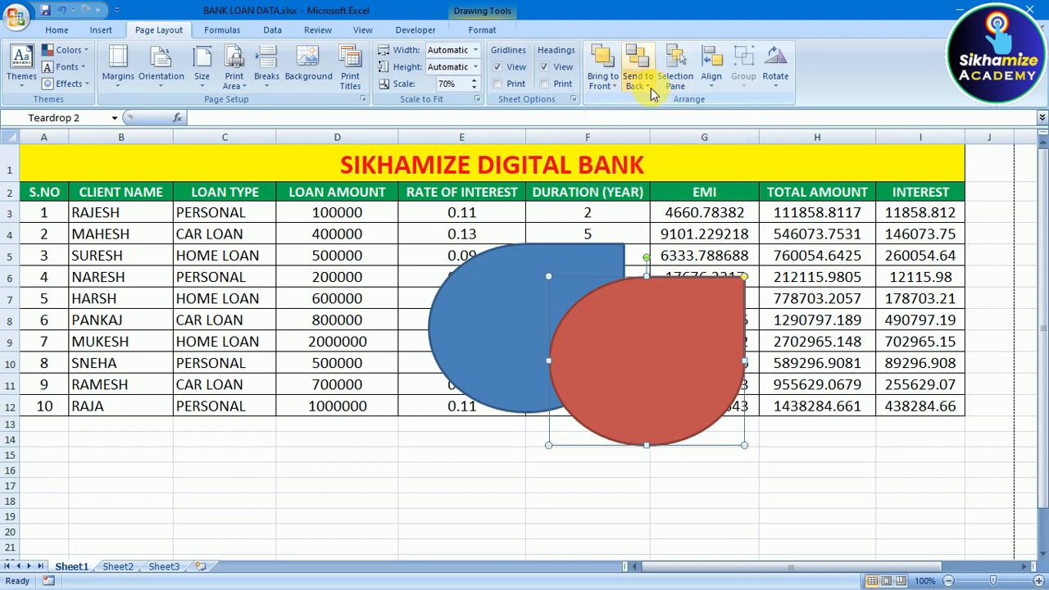
{"action": "left_click", "coordinate": [639, 66]}
{"action": "left_click", "coordinate": [663, 357]}
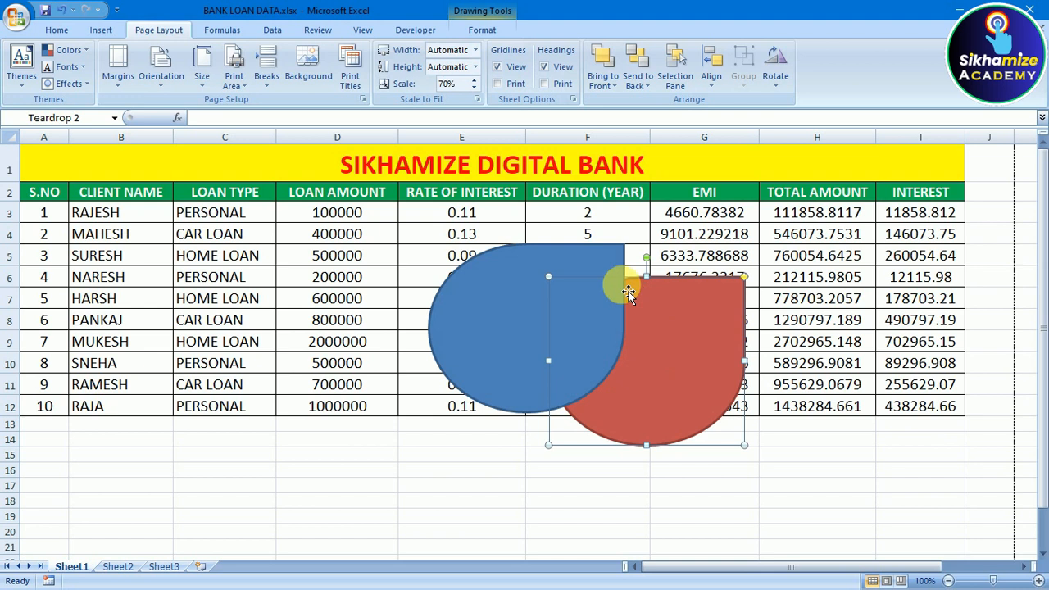
{"action": "left_click", "coordinate": [534, 308]}
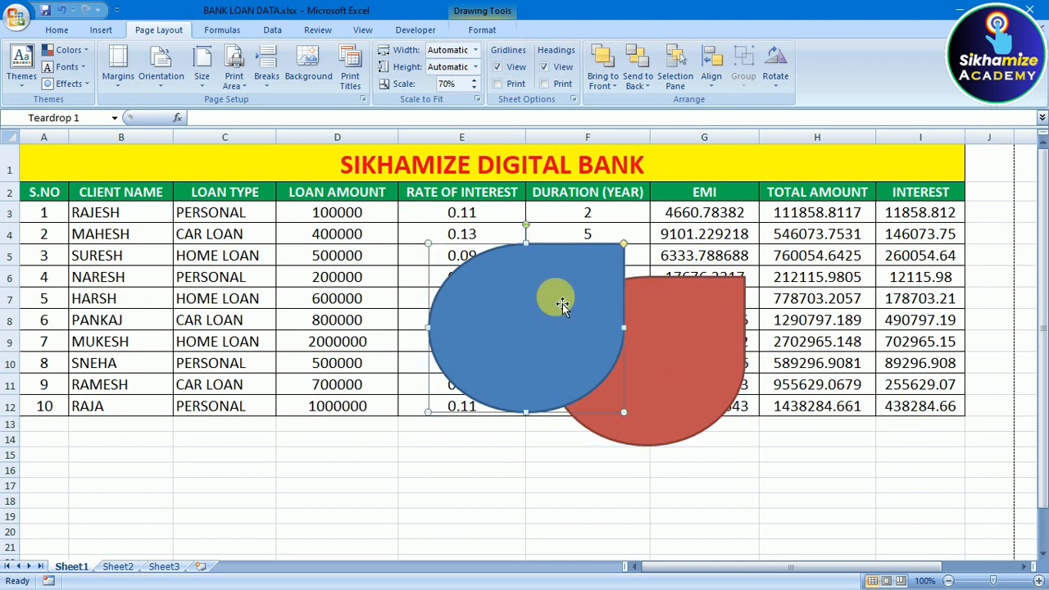
{"action": "left_click", "coordinate": [658, 318]}
{"action": "left_click", "coordinate": [603, 66]}
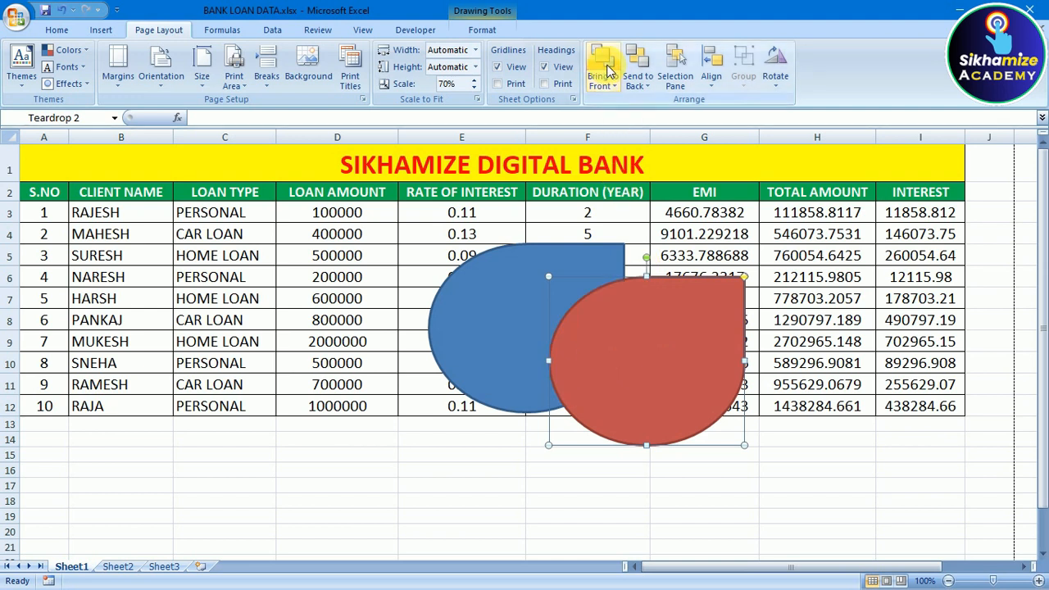
List the shapes on the sheet and select Teardrop 1 and Teardrop 2 alternately by name.
{"action": "left_click", "coordinate": [676, 74]}
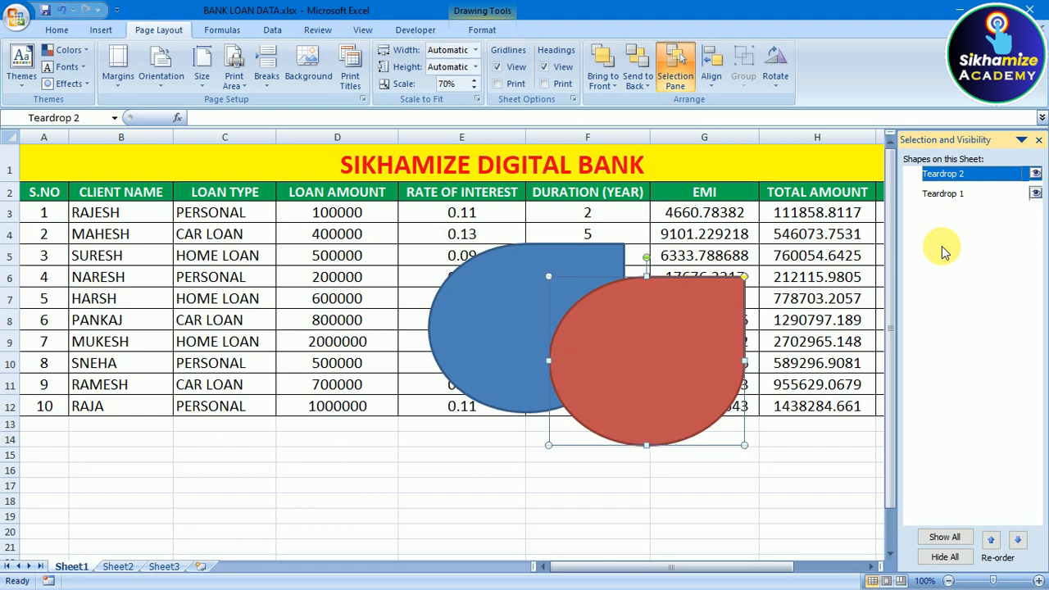
{"action": "left_click", "coordinate": [948, 198]}
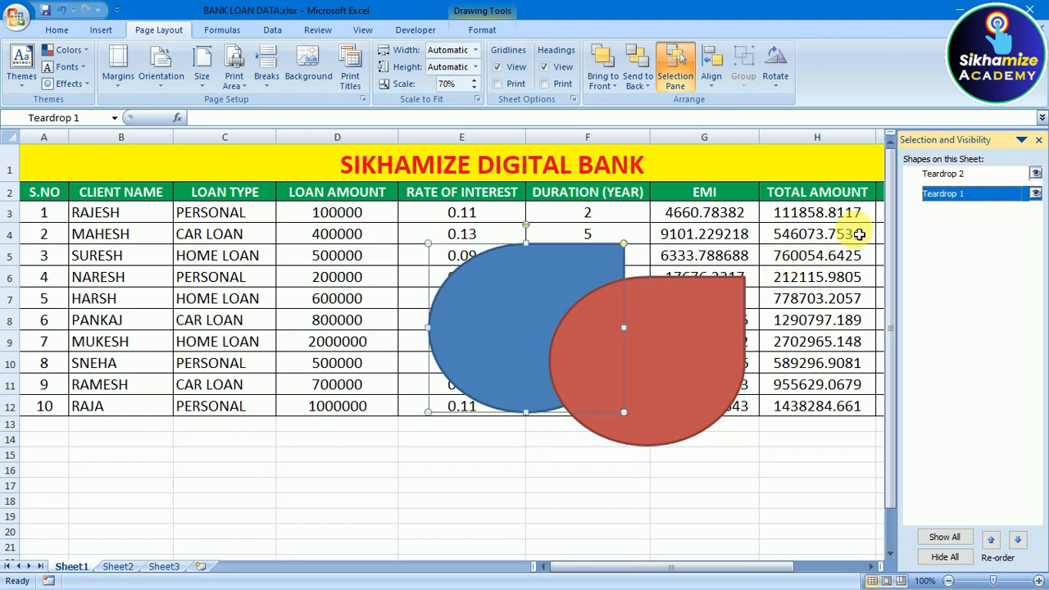
{"action": "left_click", "coordinate": [939, 173]}
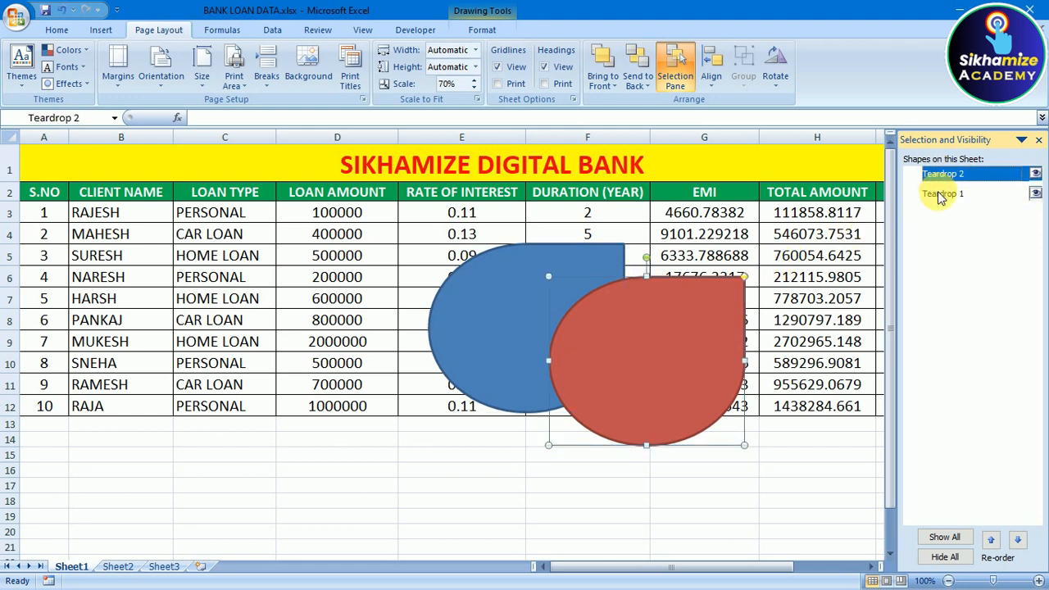
{"action": "left_click", "coordinate": [940, 197]}
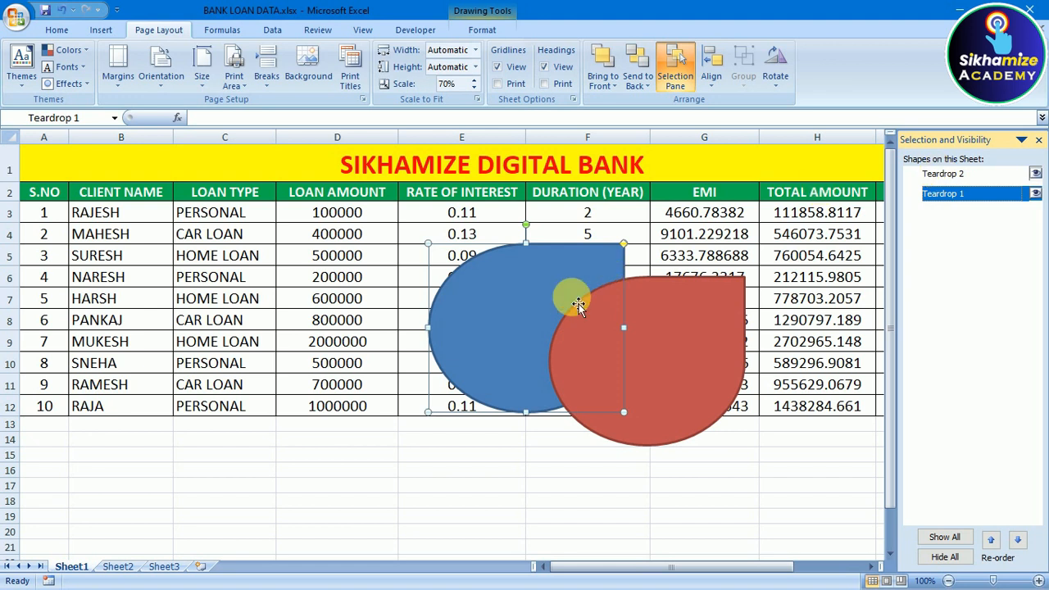
{"action": "left_click", "coordinate": [944, 179]}
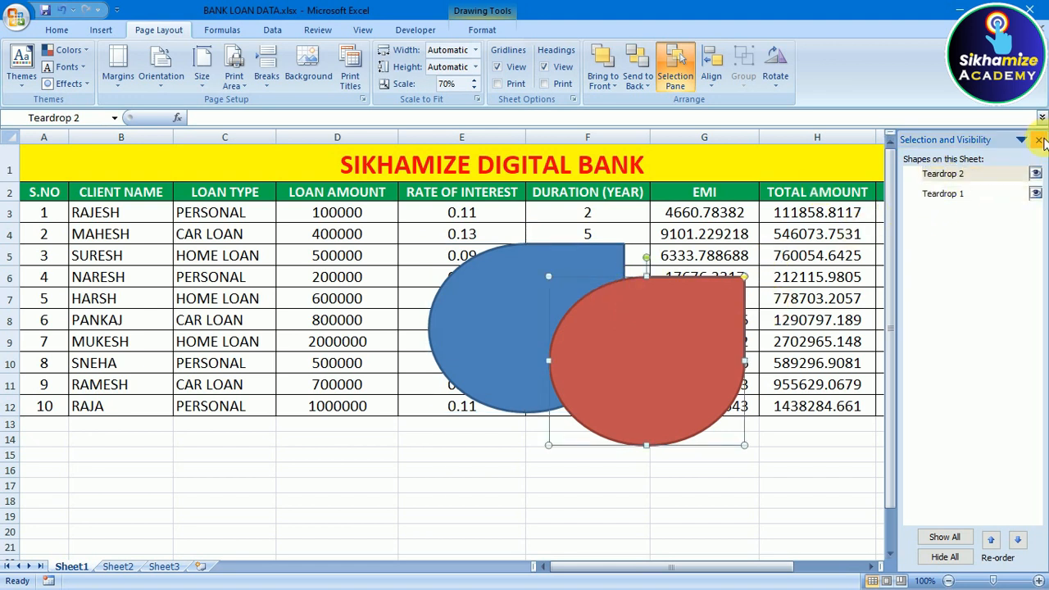
{"action": "left_click", "coordinate": [1038, 140]}
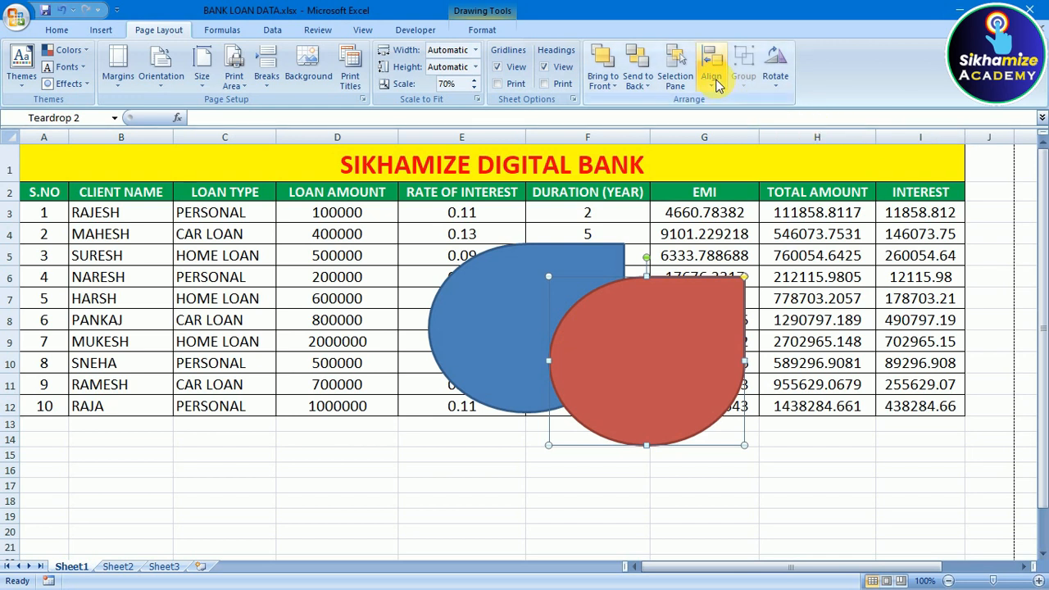
Examine the alignment options offered for the red teardrop without applying any.
{"action": "left_click", "coordinate": [710, 76]}
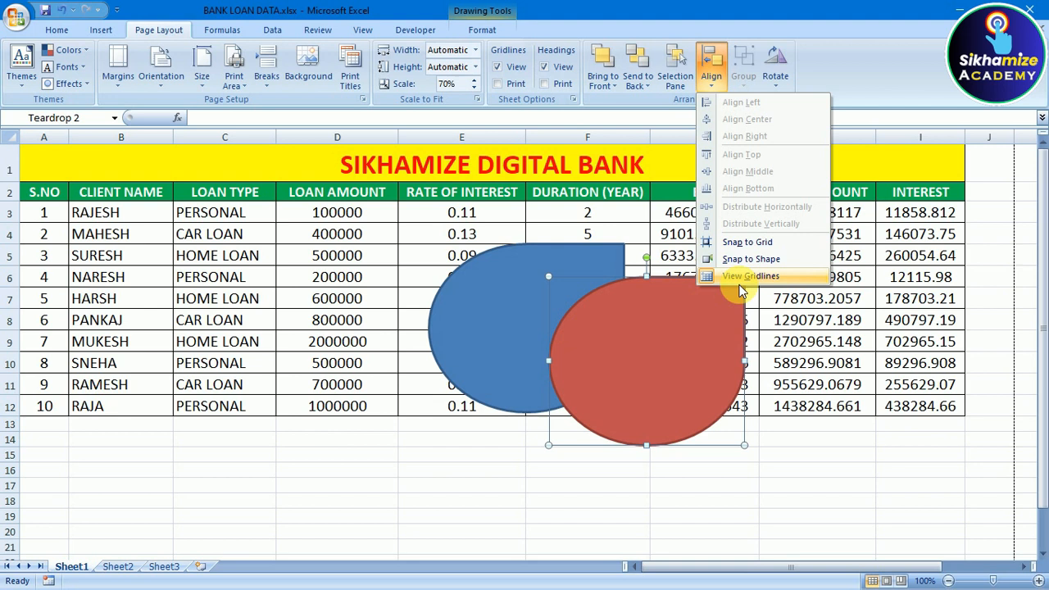
{"action": "left_click", "coordinate": [712, 84]}
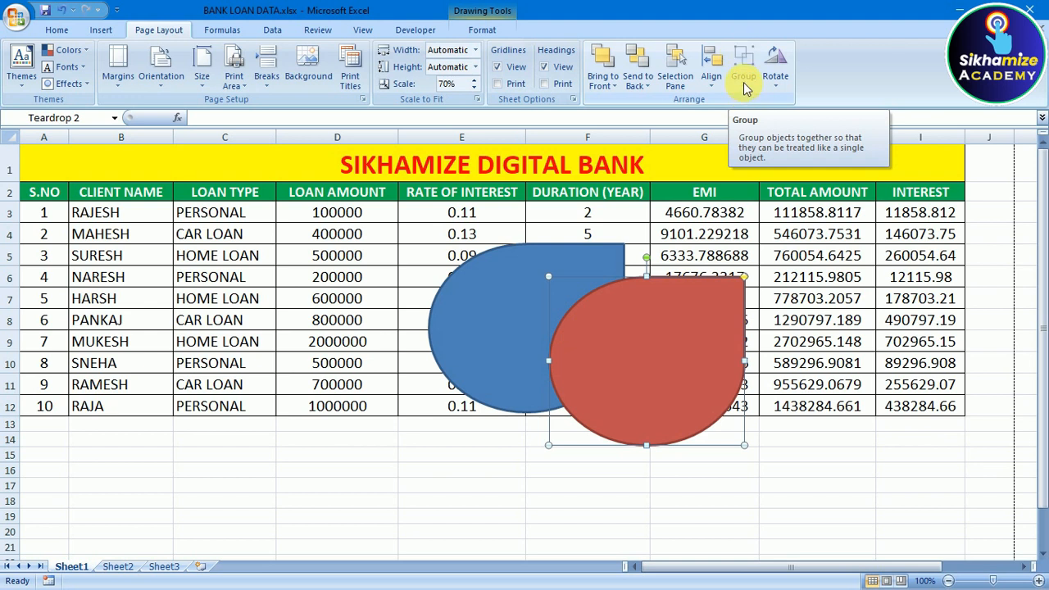
{"action": "left_click", "coordinate": [521, 501]}
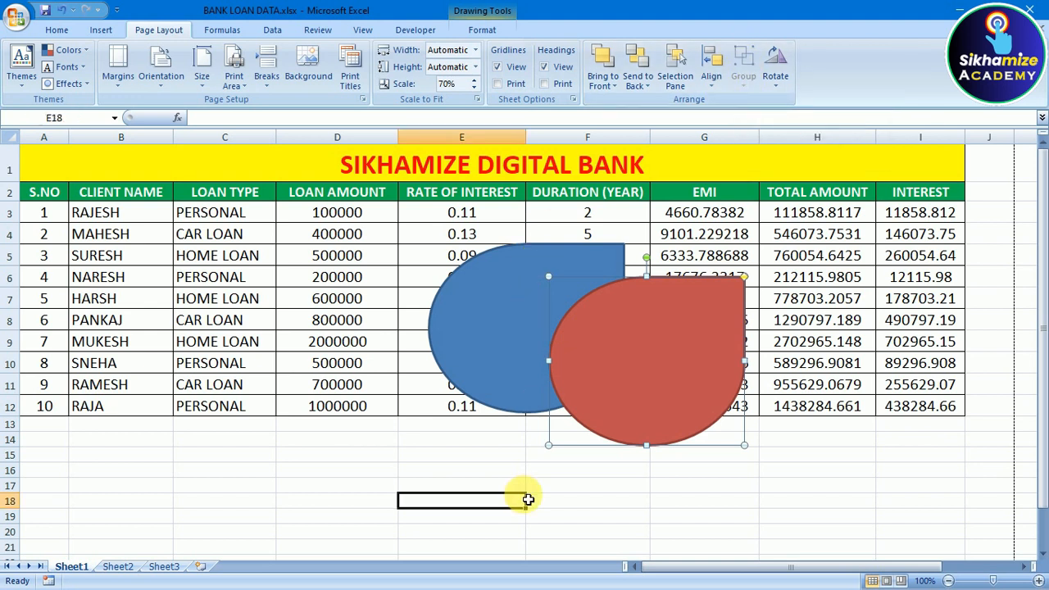
Move the blue and red teardrops separately over the loan table, keeping them partly overlapping.
{"action": "left_click", "coordinate": [664, 381]}
{"action": "mouse_move", "coordinate": [572, 326]}
{"action": "left_mouse_down"}
{"action": "mouse_move", "coordinate": [693, 339]}
{"action": "mouse_move", "coordinate": [648, 323]}
{"action": "left_mouse_up"}
{"action": "left_click_drag", "start_coordinate": [587, 309], "coordinate": [545, 342]}
{"action": "left_click_drag", "start_coordinate": [525, 345], "coordinate": [556, 334]}
{"action": "left_click_drag", "start_coordinate": [664, 336], "coordinate": [621, 349]}
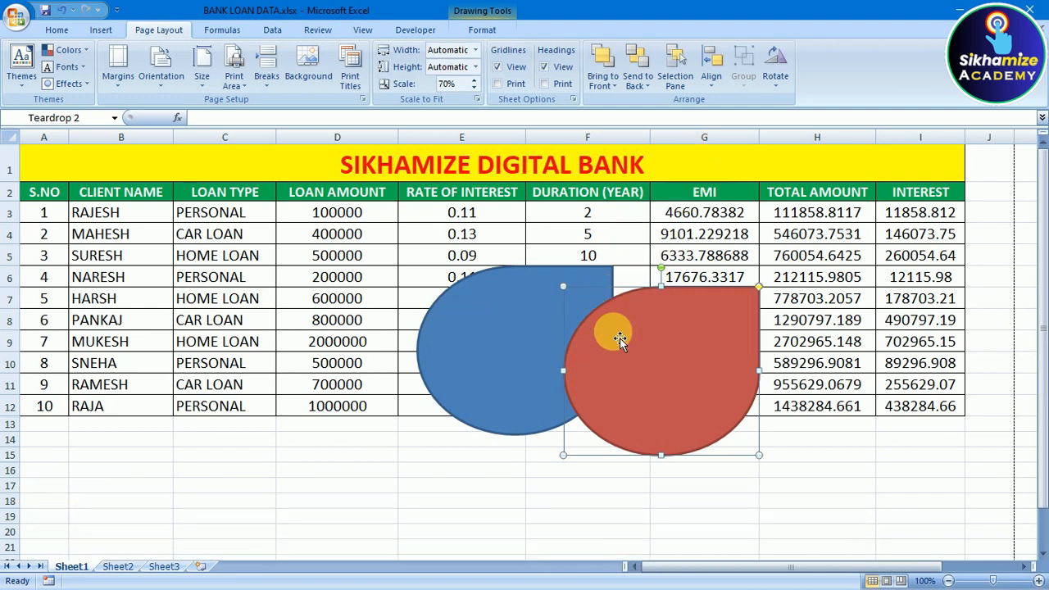
Group the blue and red teardrops and move them together as one object over the loan table.
{"action": "left_click", "coordinate": [513, 332], "text": "ctrl"}
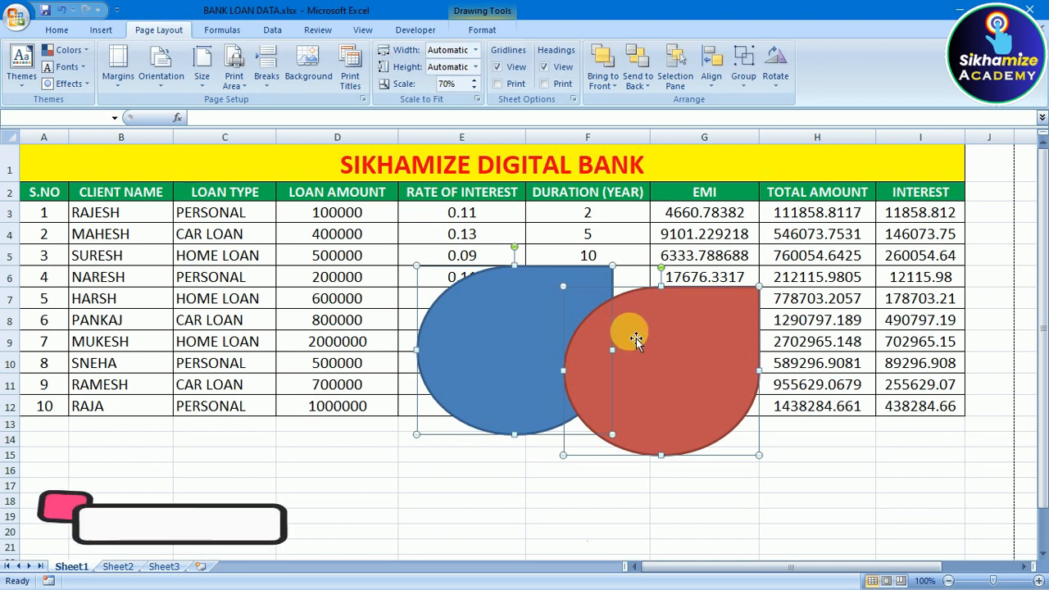
{"action": "left_click", "coordinate": [744, 80]}
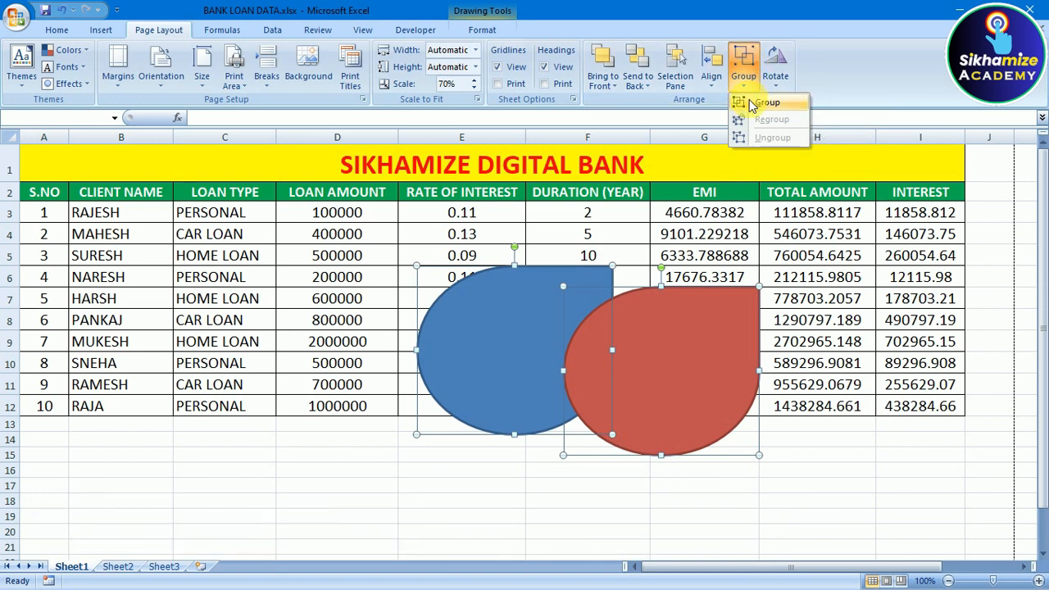
{"action": "left_click", "coordinate": [753, 102]}
{"action": "mouse_move", "coordinate": [671, 316]}
{"action": "left_mouse_down"}
{"action": "mouse_move", "coordinate": [511, 300]}
{"action": "mouse_move", "coordinate": [463, 392]}
{"action": "mouse_move", "coordinate": [616, 351]}
{"action": "mouse_move", "coordinate": [607, 322]}
{"action": "mouse_move", "coordinate": [704, 314]}
{"action": "mouse_move", "coordinate": [803, 243]}
{"action": "mouse_move", "coordinate": [647, 336]}
{"action": "mouse_move", "coordinate": [669, 354]}
{"action": "mouse_move", "coordinate": [586, 355]}
{"action": "mouse_move", "coordinate": [615, 348]}
{"action": "left_mouse_up"}
{"action": "left_click", "coordinate": [921, 363]}
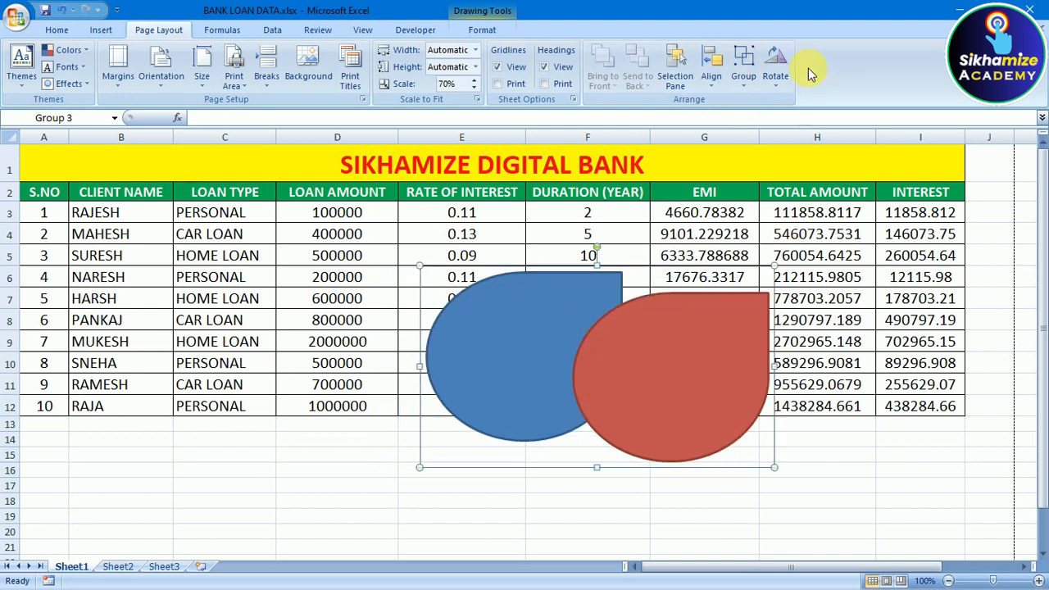
Ungroup the blue and red teardrops into separate shapes.
{"action": "left_click", "coordinate": [751, 88]}
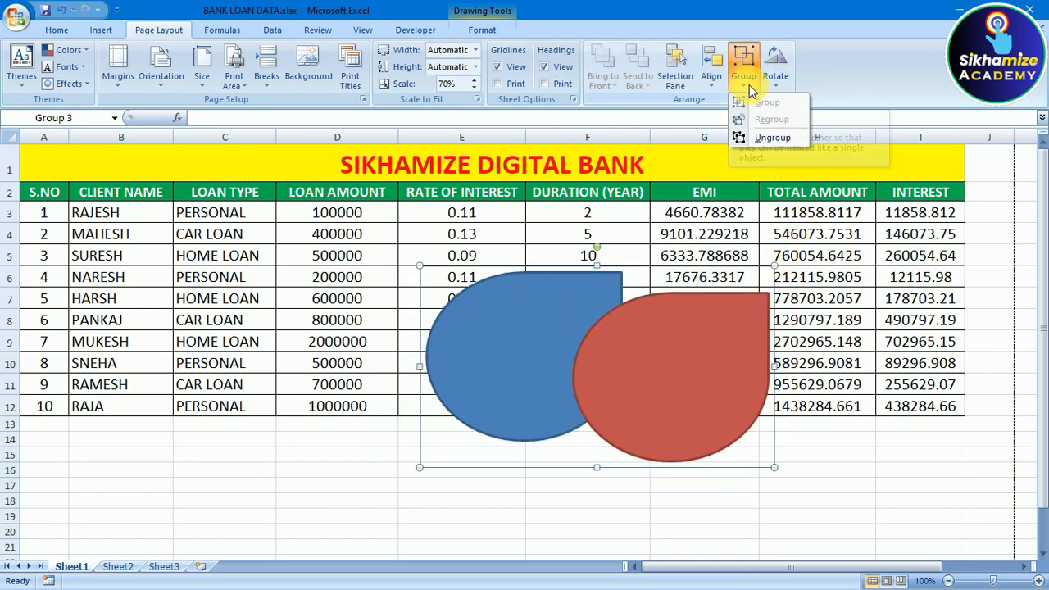
{"action": "left_click", "coordinate": [758, 138]}
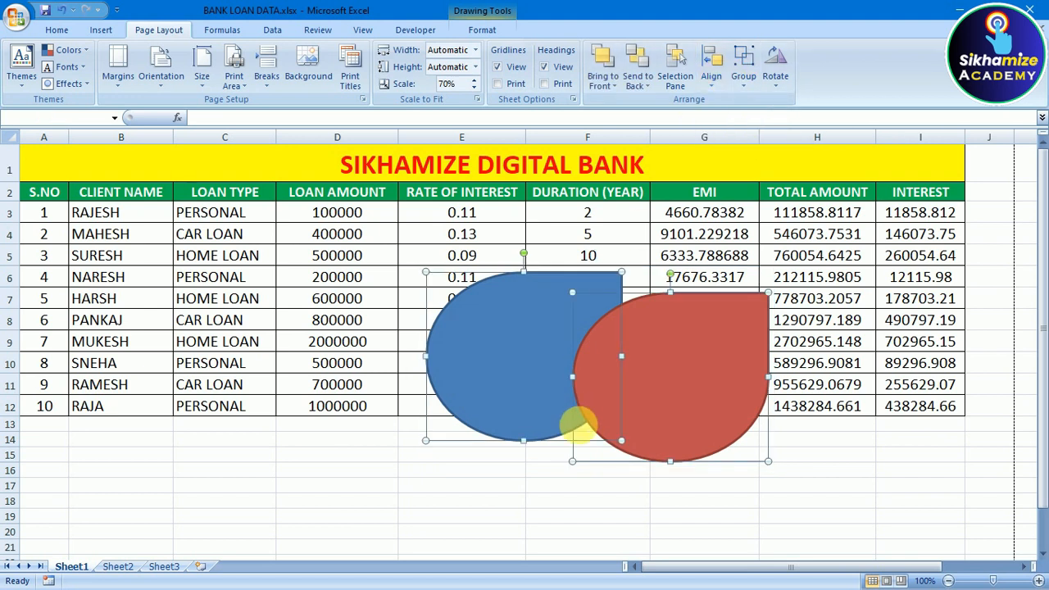
{"action": "left_click", "coordinate": [828, 403]}
Move the red teardrop clear of the blue one and preview flipping it vertically without applying the flip.
{"action": "left_click", "coordinate": [725, 375]}
{"action": "left_click_drag", "start_coordinate": [725, 376], "coordinate": [802, 364]}
{"action": "left_click", "coordinate": [775, 82]}
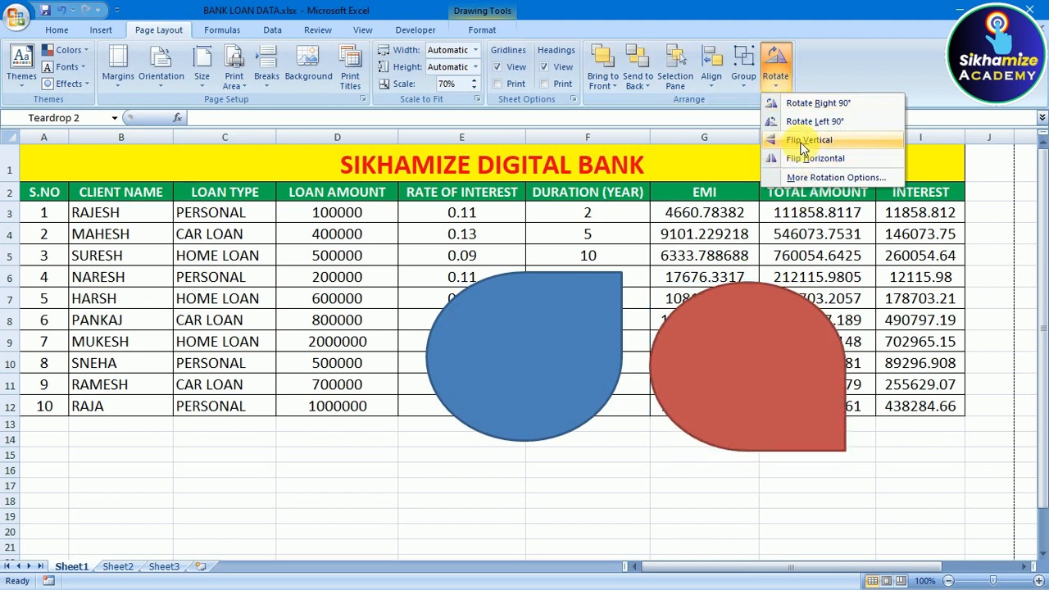
{"action": "left_click", "coordinate": [816, 219]}
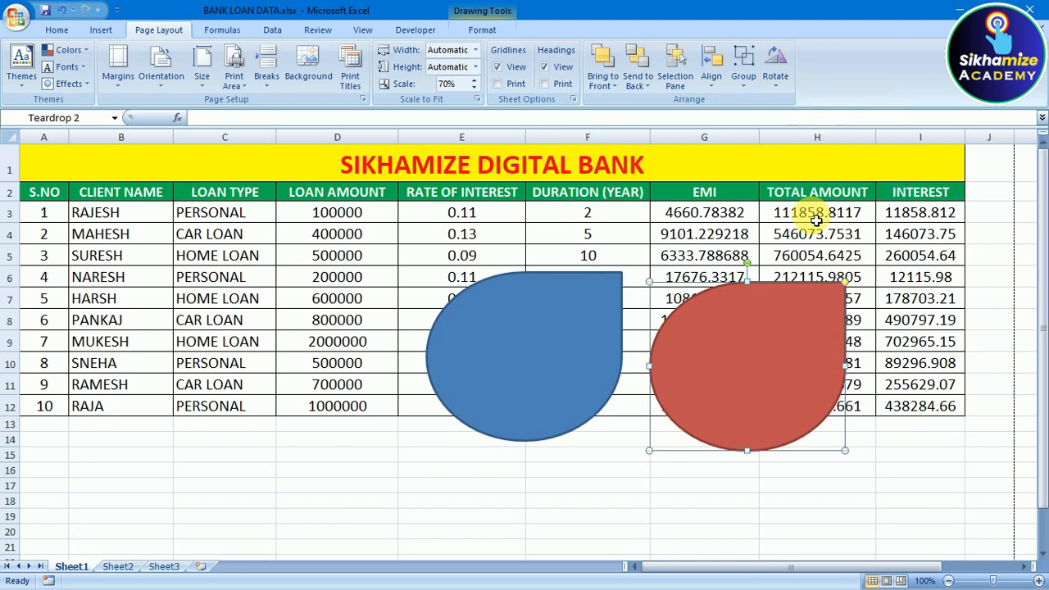
Delete the blue and red teardrops from the loan sheet.
{"action": "left_click", "coordinate": [484, 376]}
{"action": "key", "text": "Delete"}
{"action": "left_click", "coordinate": [698, 352]}
{"action": "key", "text": "Delete"}
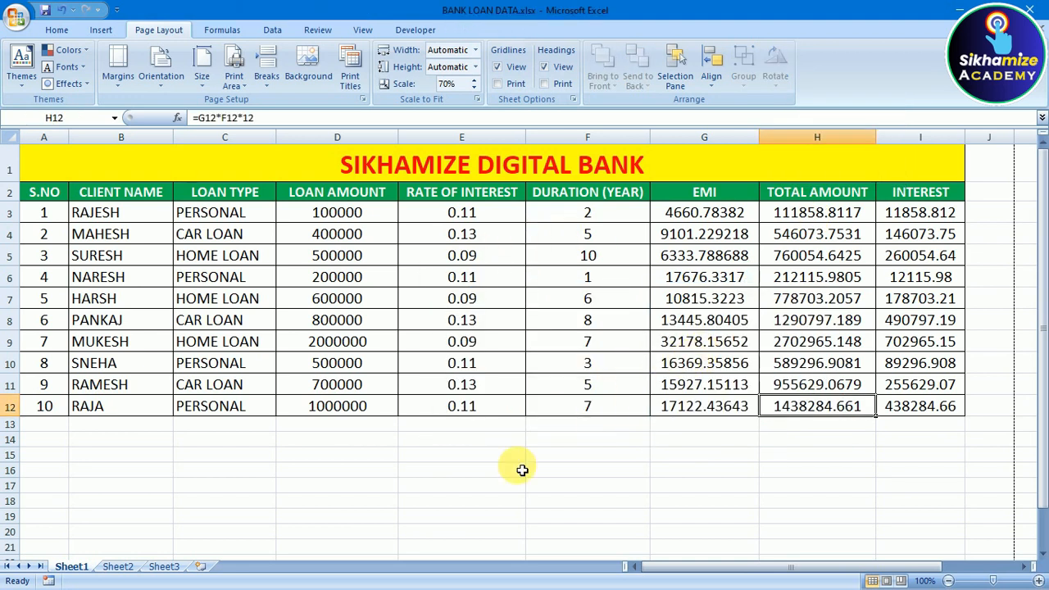
{"action": "left_click", "coordinate": [516, 489]}
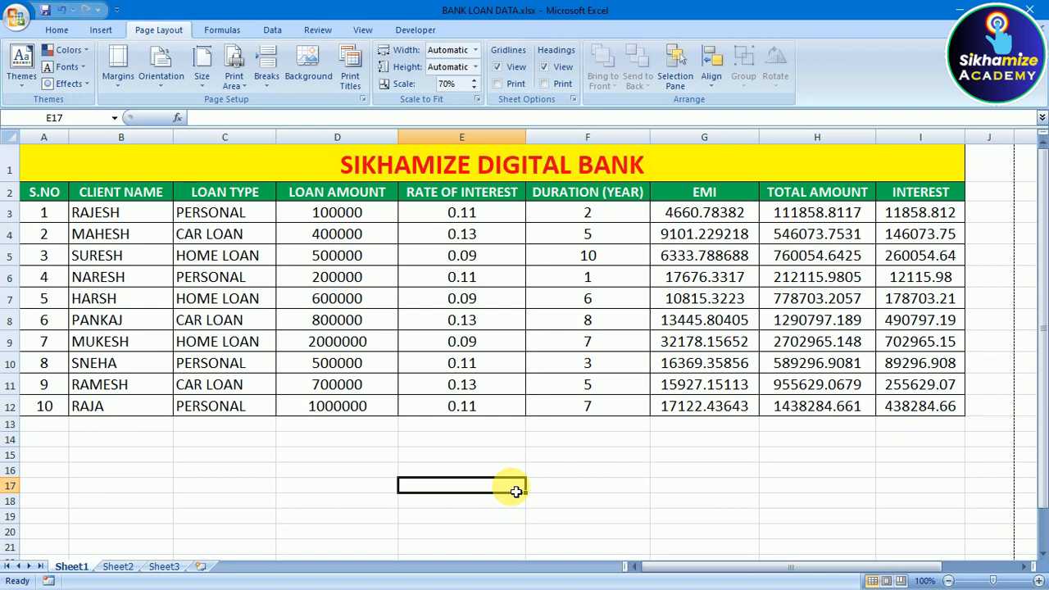